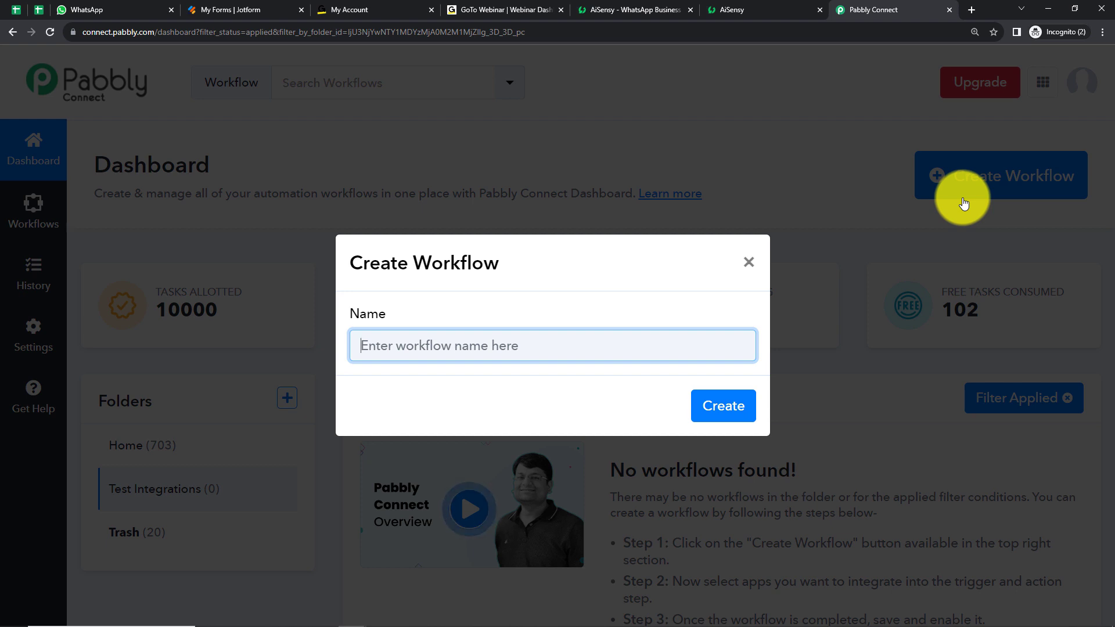
# Create a workflow named "Add GoToWebinar Registrant from Webhook Response & Send WhatsApp Message"
pyautogui.write('Registrant from Webhook Response & Send WhatsApp Message')
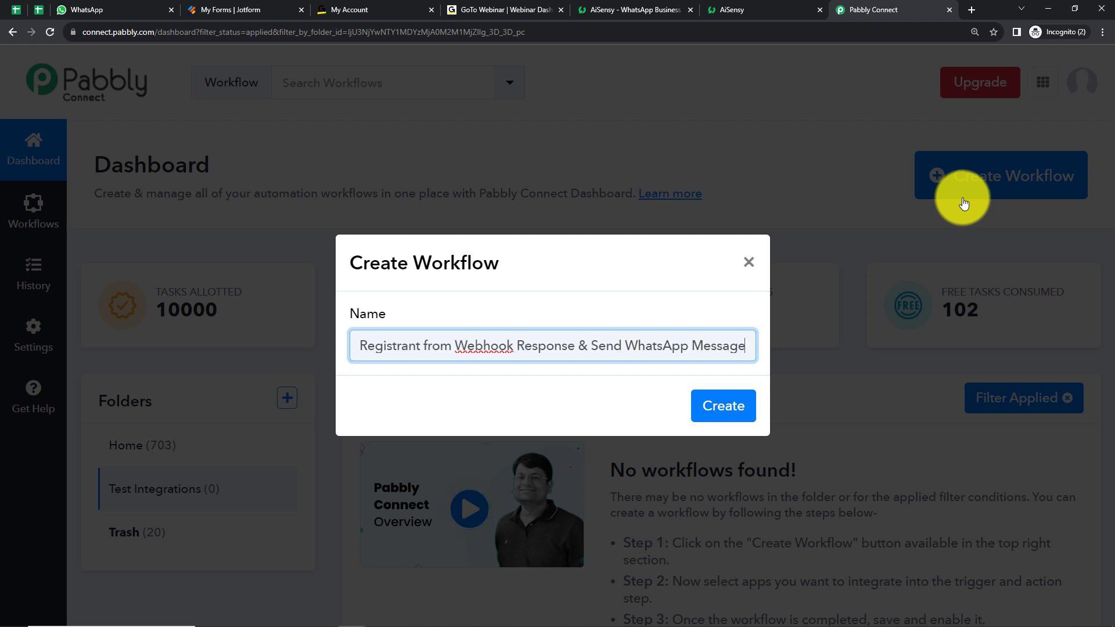
pyautogui.press('Home')
pyautogui.write('Add GoToWebinar')
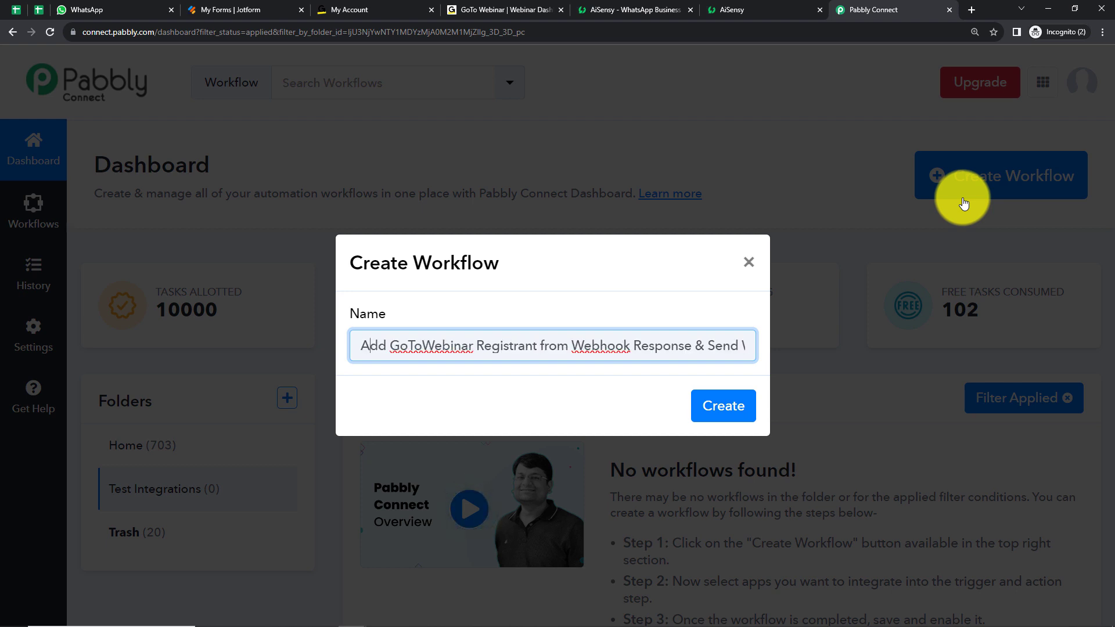
pyautogui.press('Right')
pyautogui.press('Right')
pyautogui.press('Right')
pyautogui.press('Right')
pyautogui.press('Right')
pyautogui.press('Right')
pyautogui.press('Right')
pyautogui.press('Right')
pyautogui.press('Right')
pyautogui.press('Right')
pyautogui.press('Right')
pyautogui.press('Right')
pyautogui.press('Right')
pyautogui.press('Right')
pyautogui.press('Right')
pyautogui.press('Right')
pyautogui.press('Right')
pyautogui.press('Right')
pyautogui.press('Right')
pyautogui.press('Right')
pyautogui.press('Right')
pyautogui.press('Right')
pyautogui.press('Right')
pyautogui.press('Right')
pyautogui.press('Right')
pyautogui.press('Right')
pyautogui.press('Right')
pyautogui.press('Right')
pyautogui.press('Right')
pyautogui.press('Right')
pyautogui.press('Right')
pyautogui.press('Right')
pyautogui.press('Right')
pyautogui.press('Right')
pyautogui.press('Right')
pyautogui.press('Right')
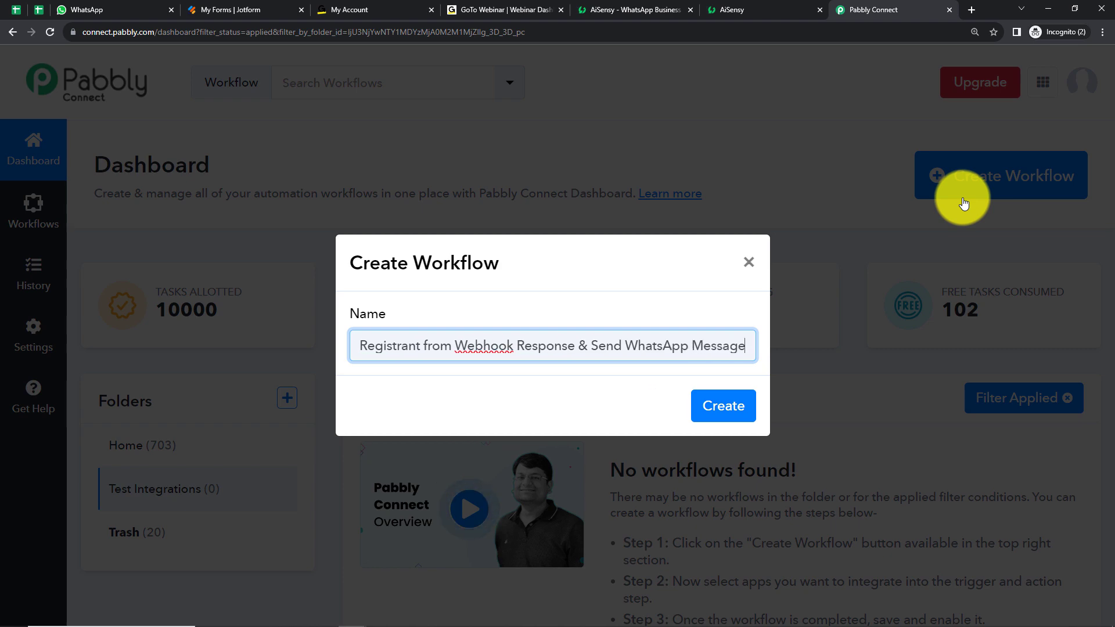
pyautogui.click(736, 406)
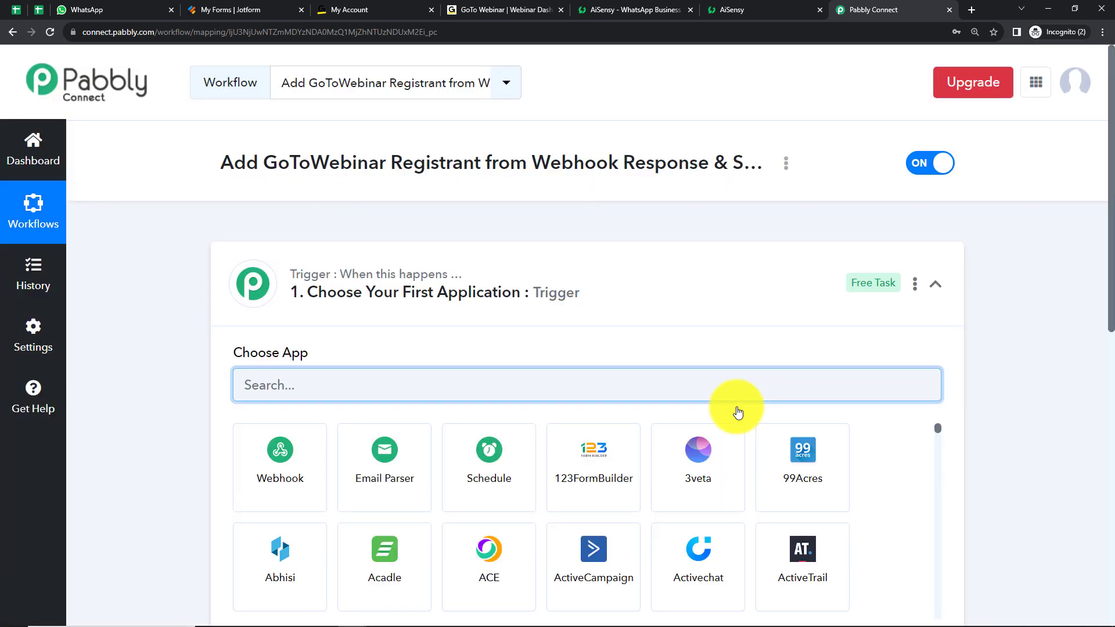
# Choose Webhook as the trigger application of the workflow and copy its webhook URL
pyautogui.click(933, 286)
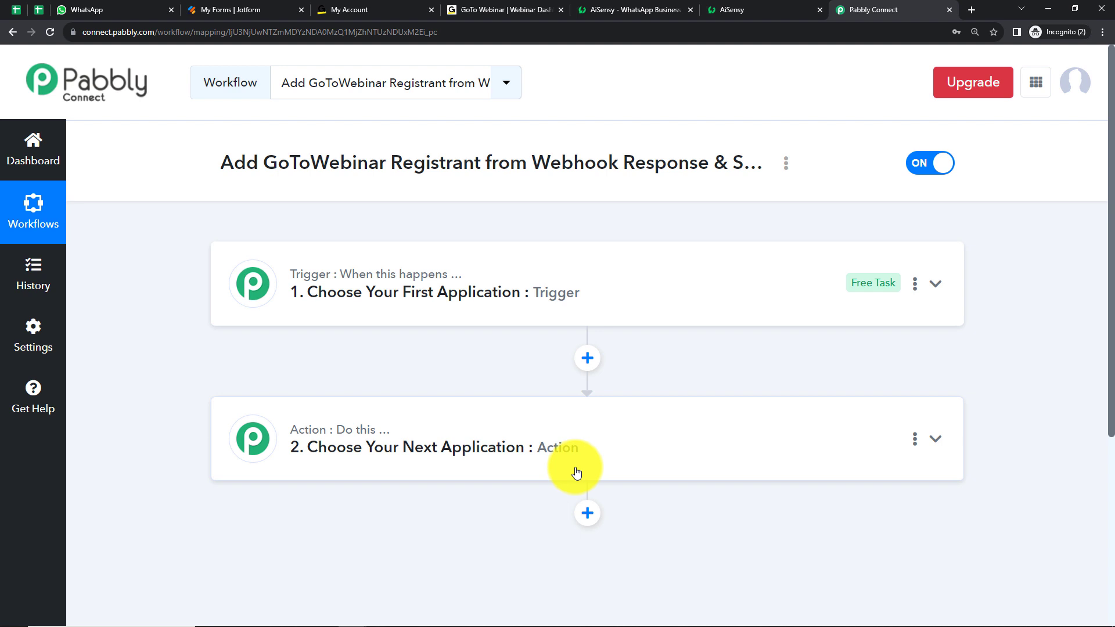
pyautogui.click(607, 308)
pyautogui.click(571, 379)
pyautogui.write('webhook')
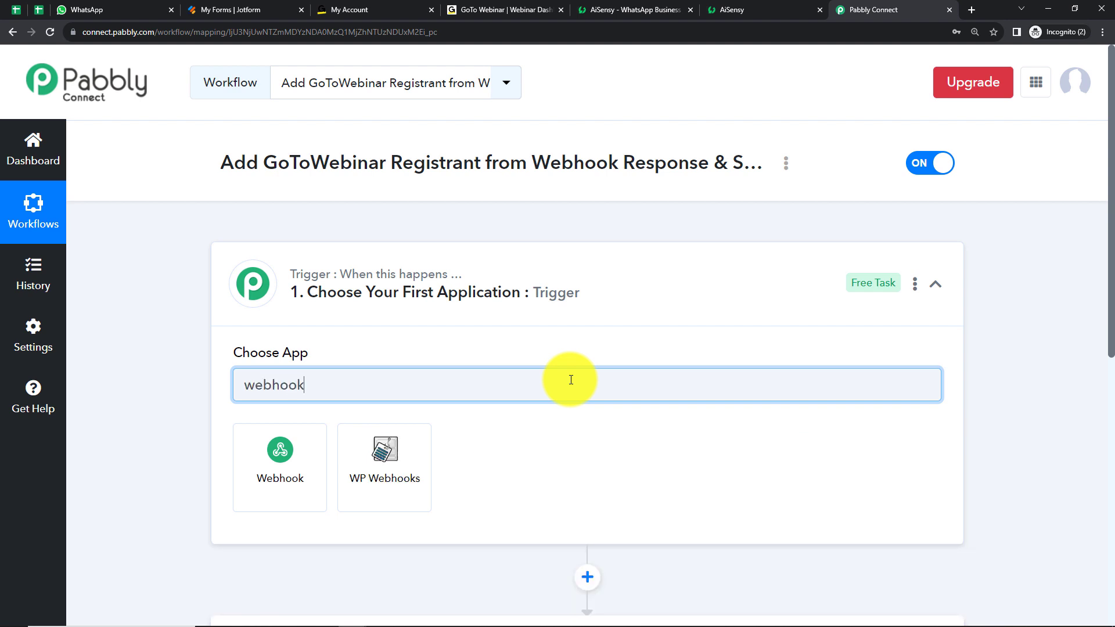
pyautogui.click(281, 462)
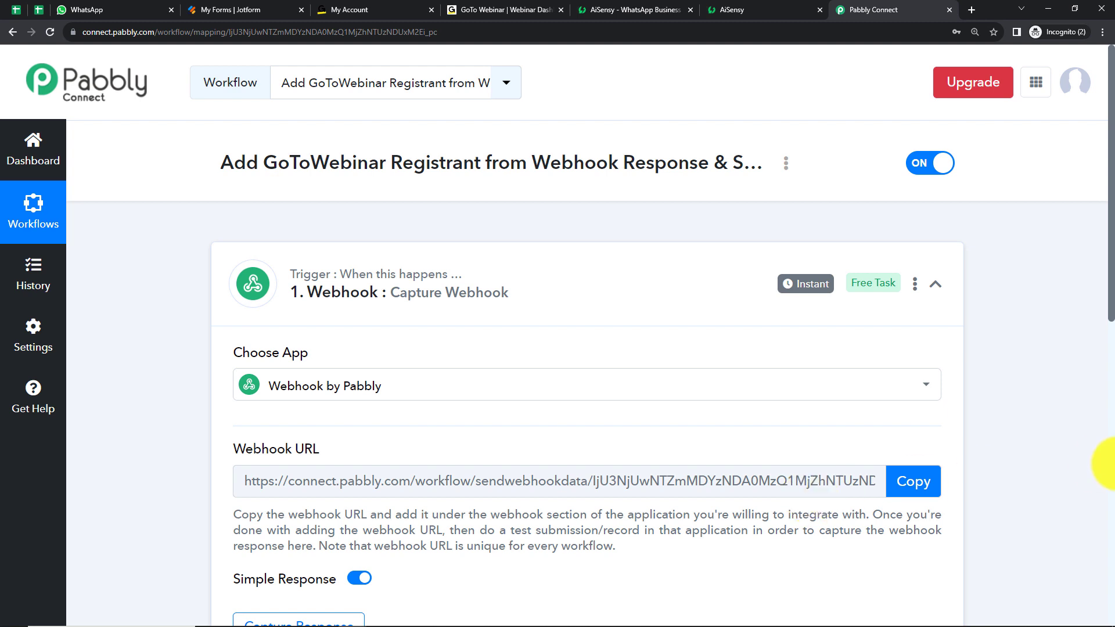
pyautogui.click(913, 490)
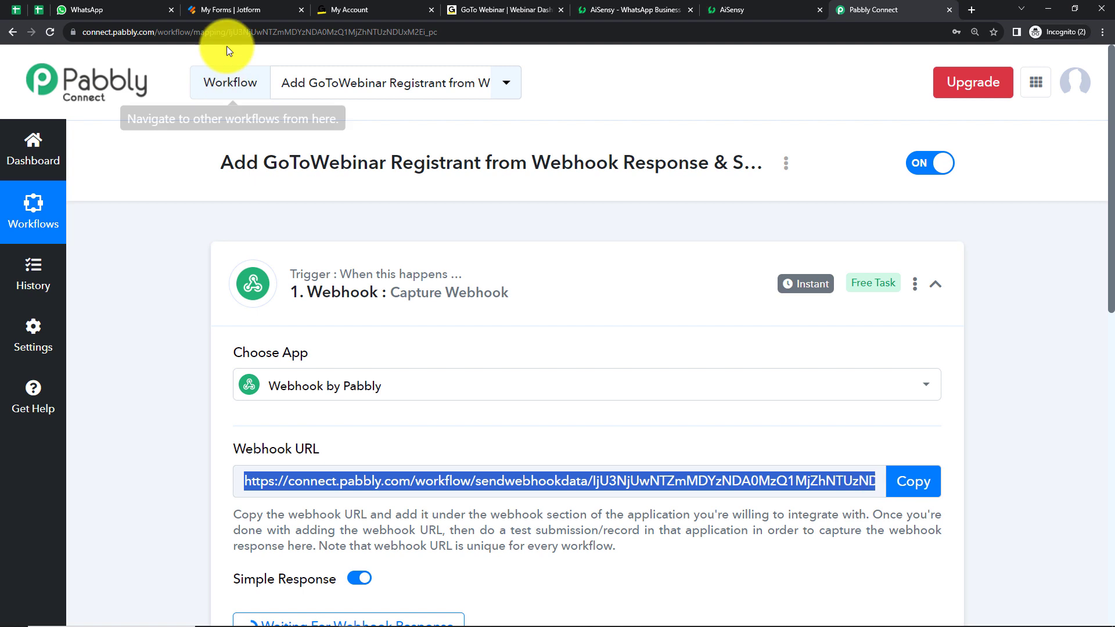
# Switch to Jotform and open the WebHooks integration in the settings of the PHP Course form
pyautogui.click(228, 13)
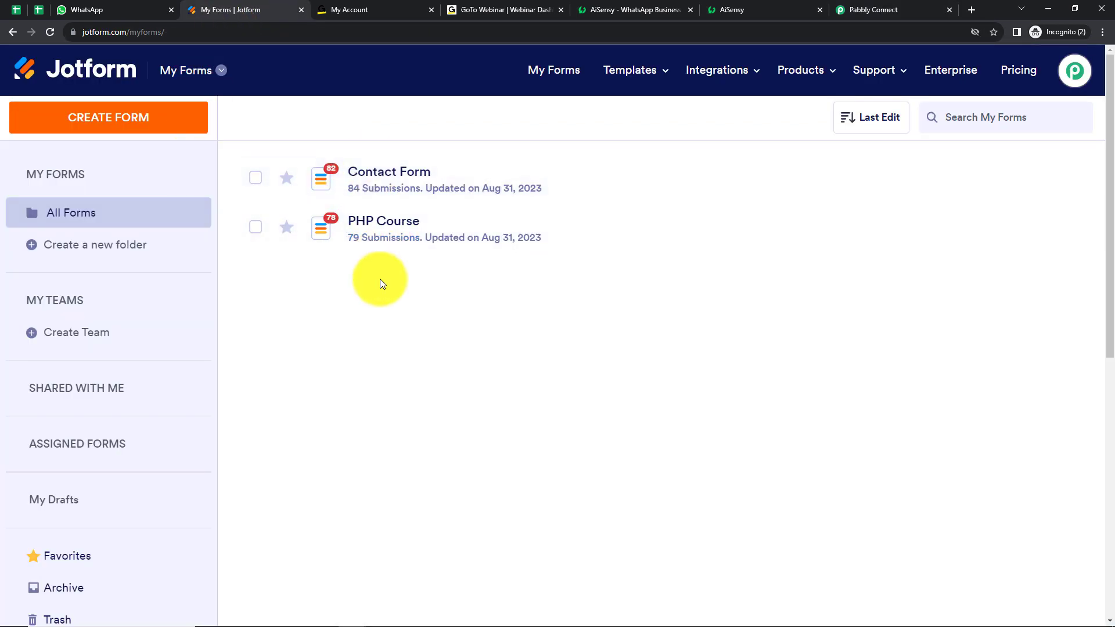
pyautogui.moveTo(357, 232)
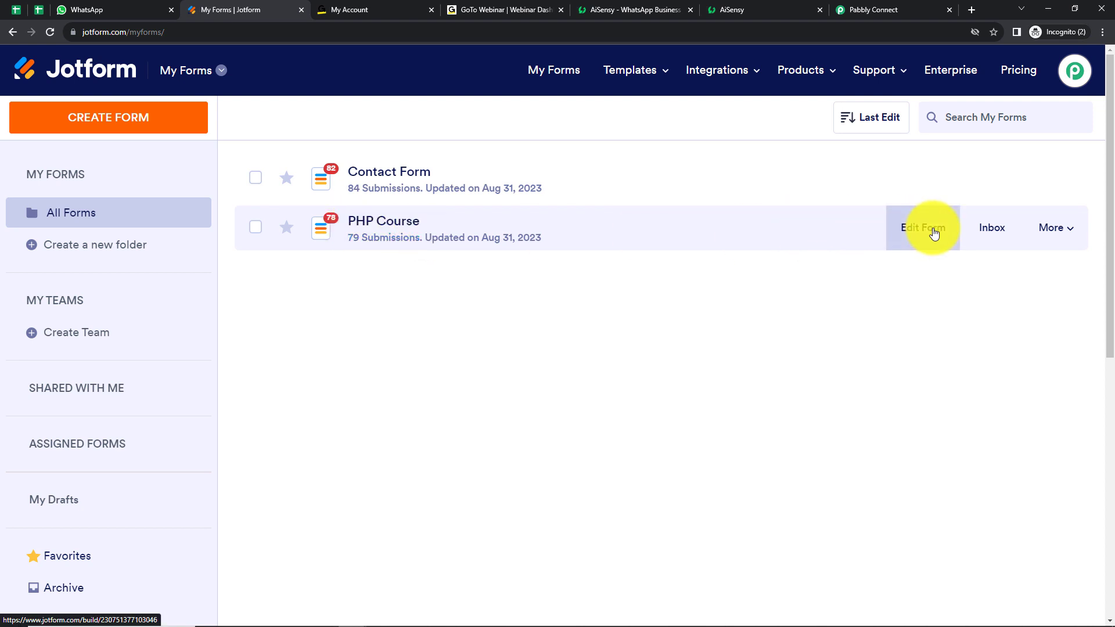
pyautogui.click(928, 231)
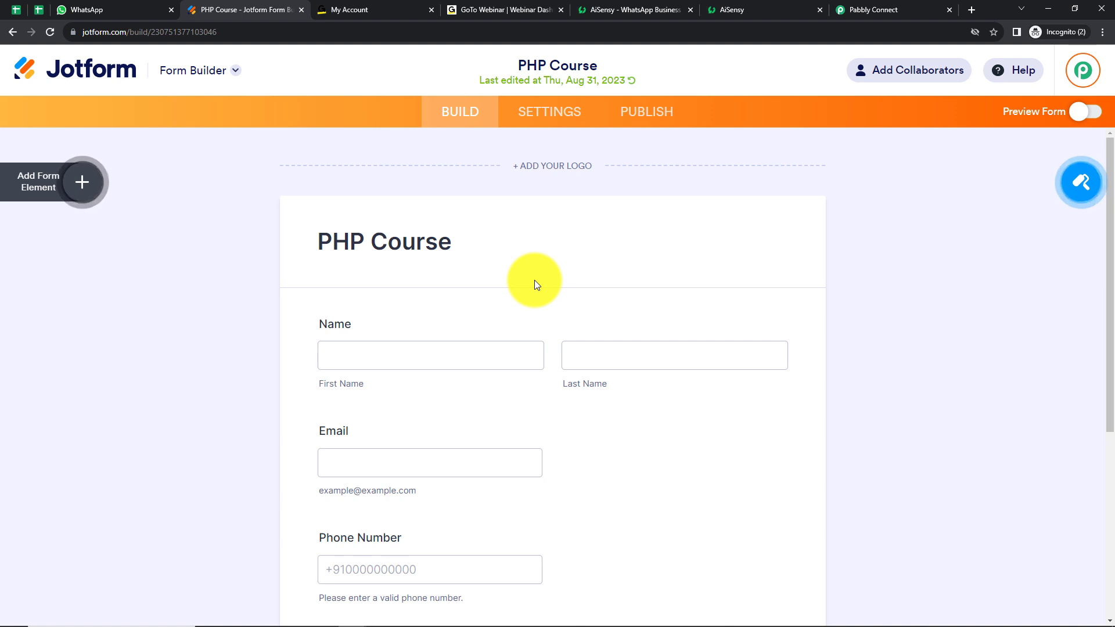
pyautogui.click(536, 114)
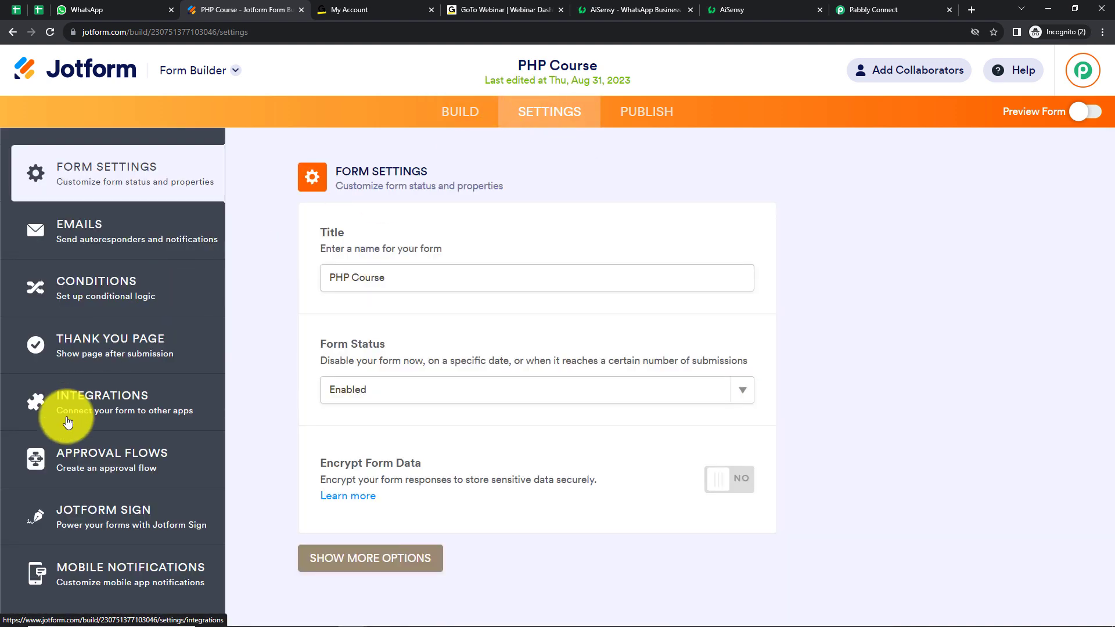
pyautogui.click(125, 406)
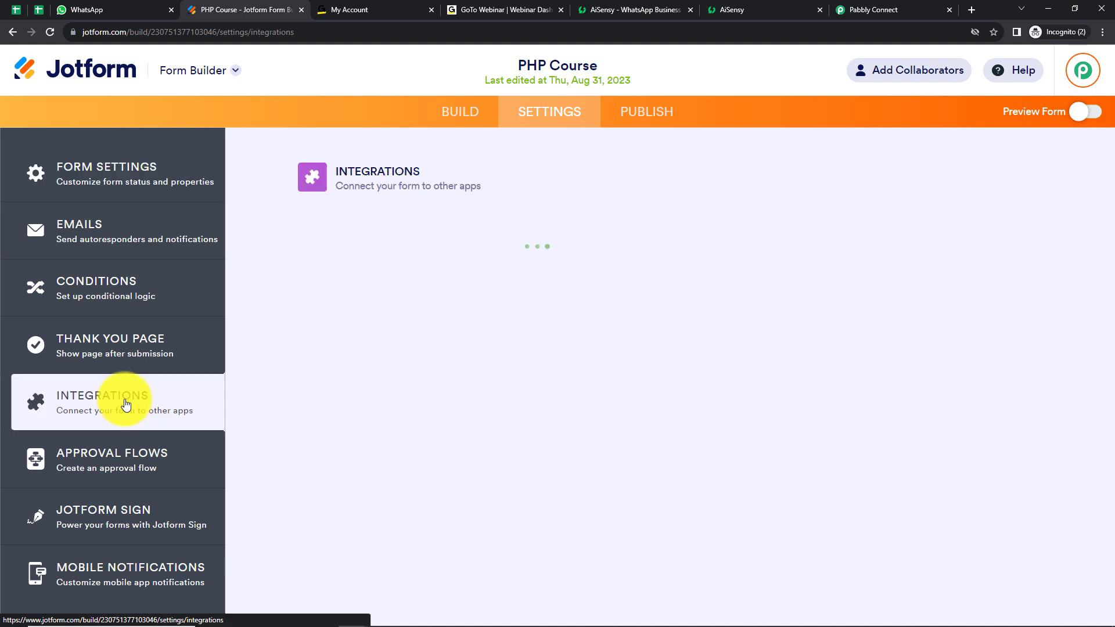
pyautogui.click(410, 302)
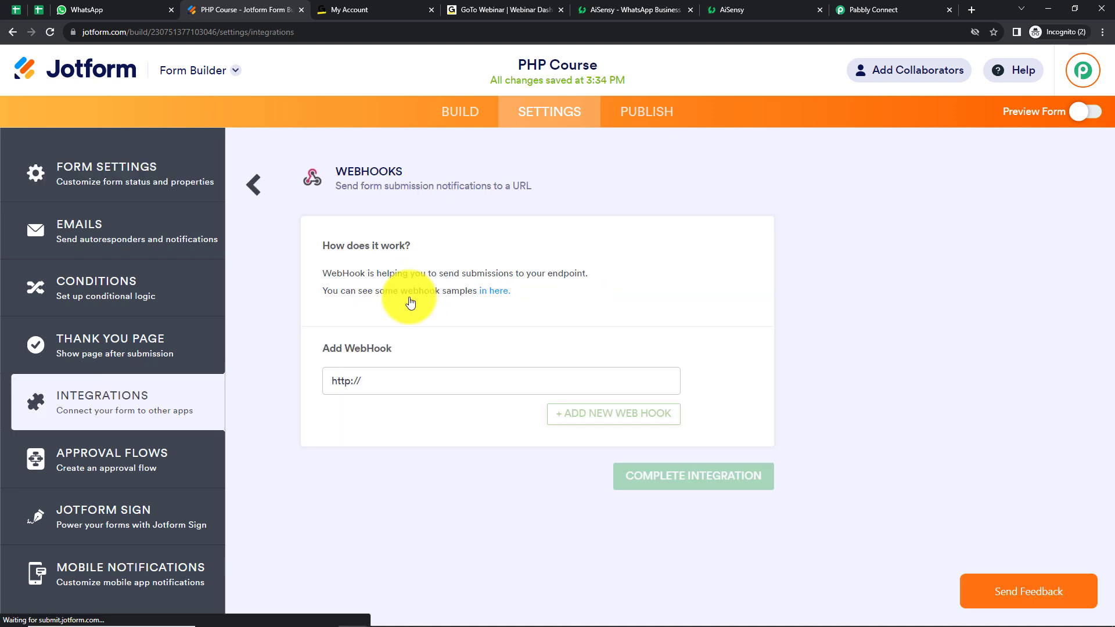
# Replace the default webhook address with the copied Pabbly webhook URL and complete the integration
pyautogui.moveTo(375, 384); pyautogui.dragTo(256, 384)
pyautogui.press('BackSpace')
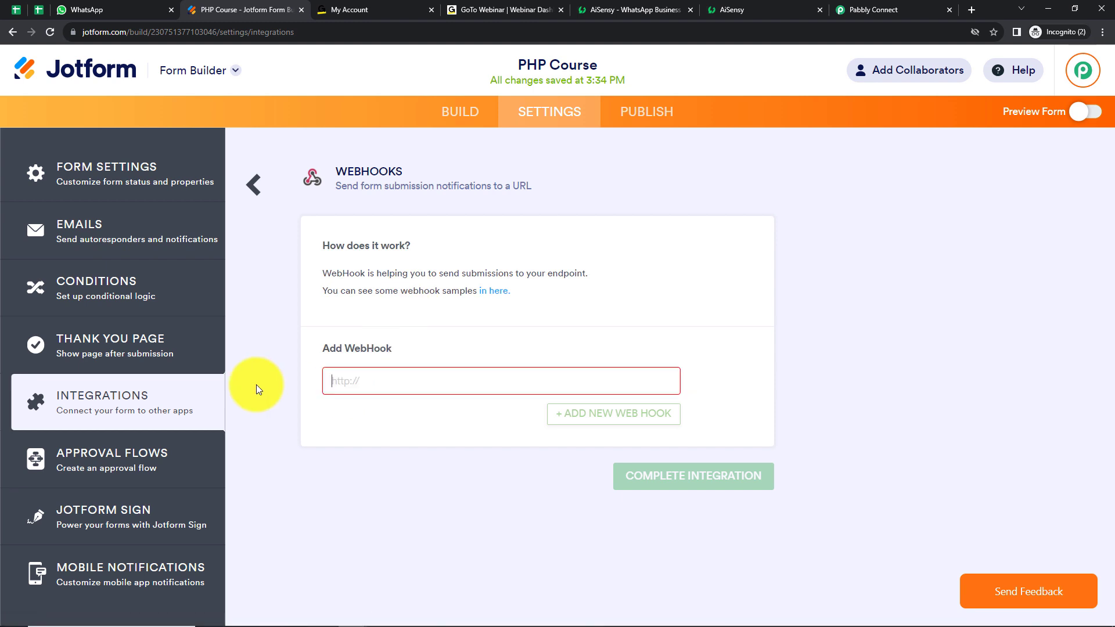
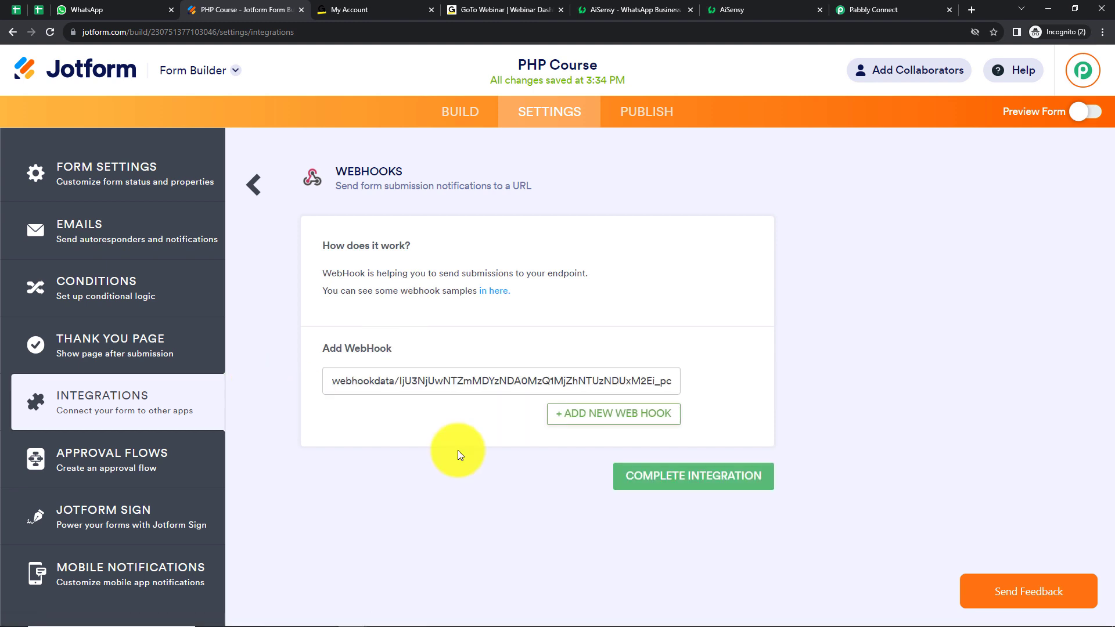
pyautogui.click(675, 477)
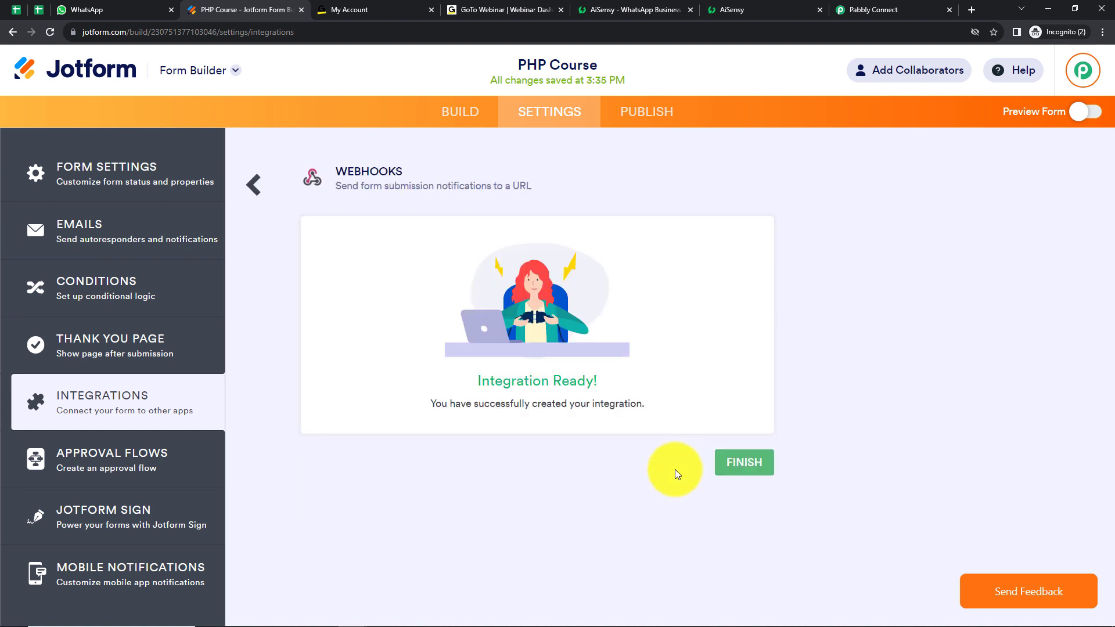
pyautogui.click(741, 460)
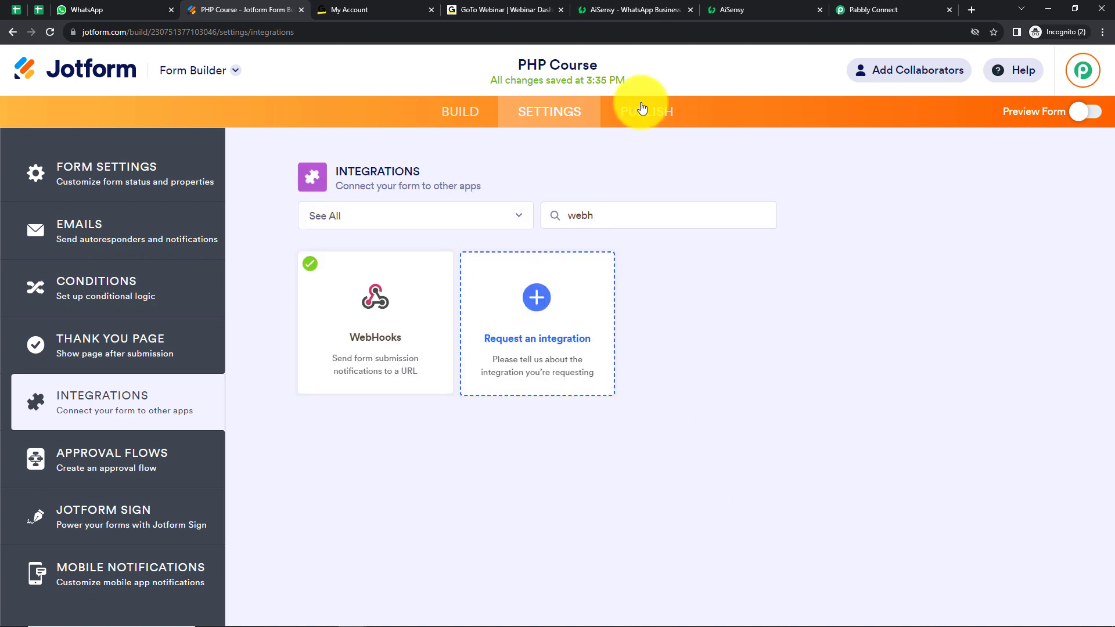
# Check the webhook trigger in Pabbly Connect, then copy the PHP Course form's public link in Jotform and open it in a new tab
pyautogui.click(874, 10)
pyautogui.scroll(-3, 673, 441)
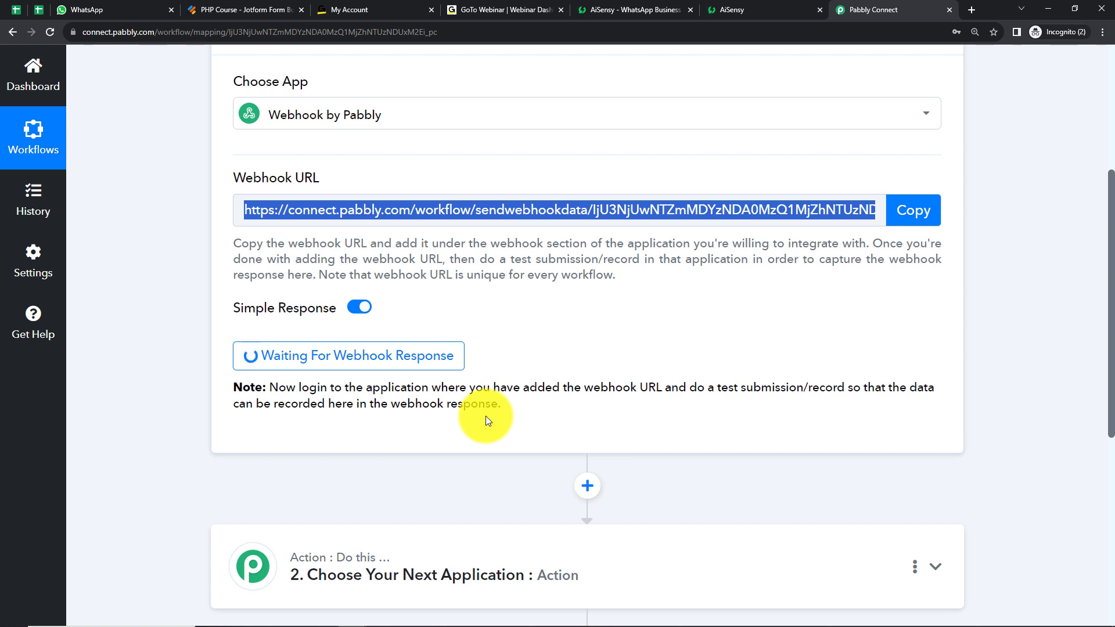
pyautogui.click(251, 9)
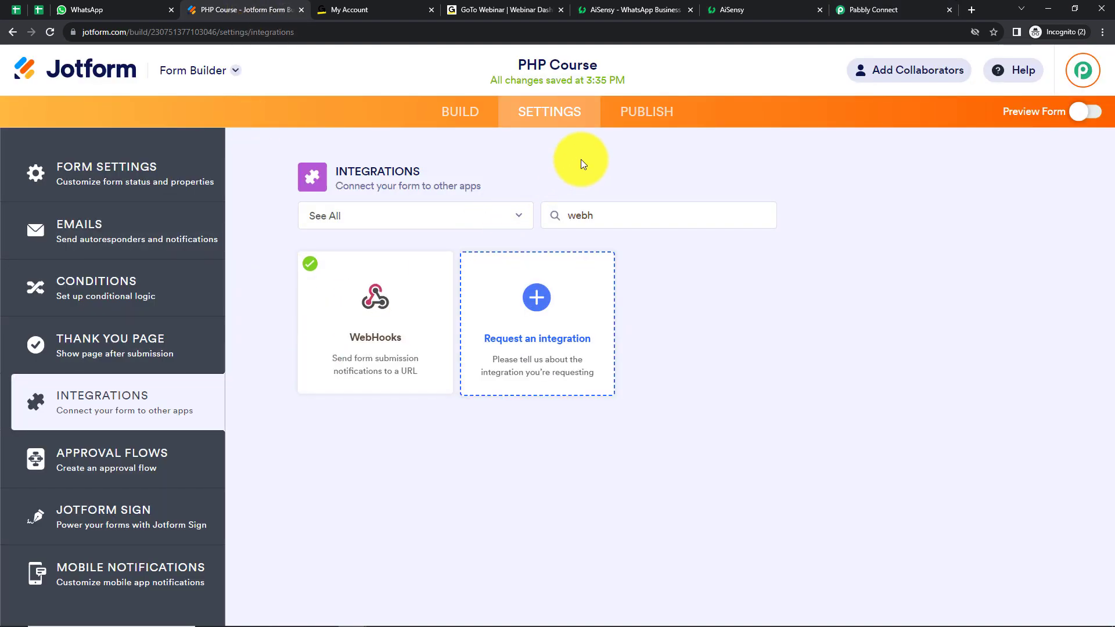
pyautogui.click(642, 116)
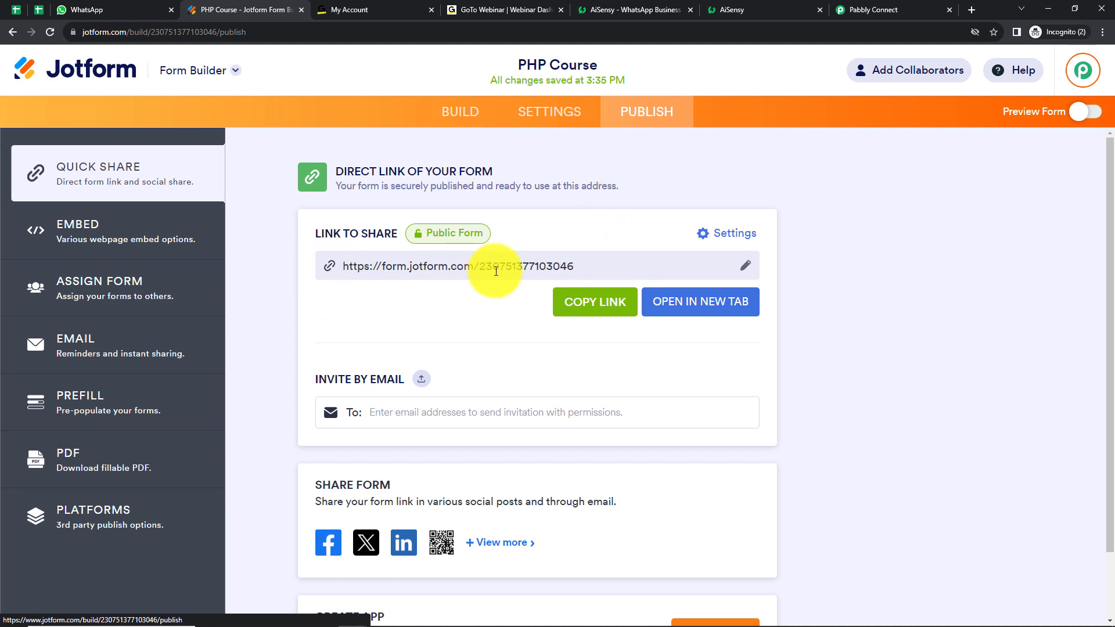
pyautogui.click(627, 305)
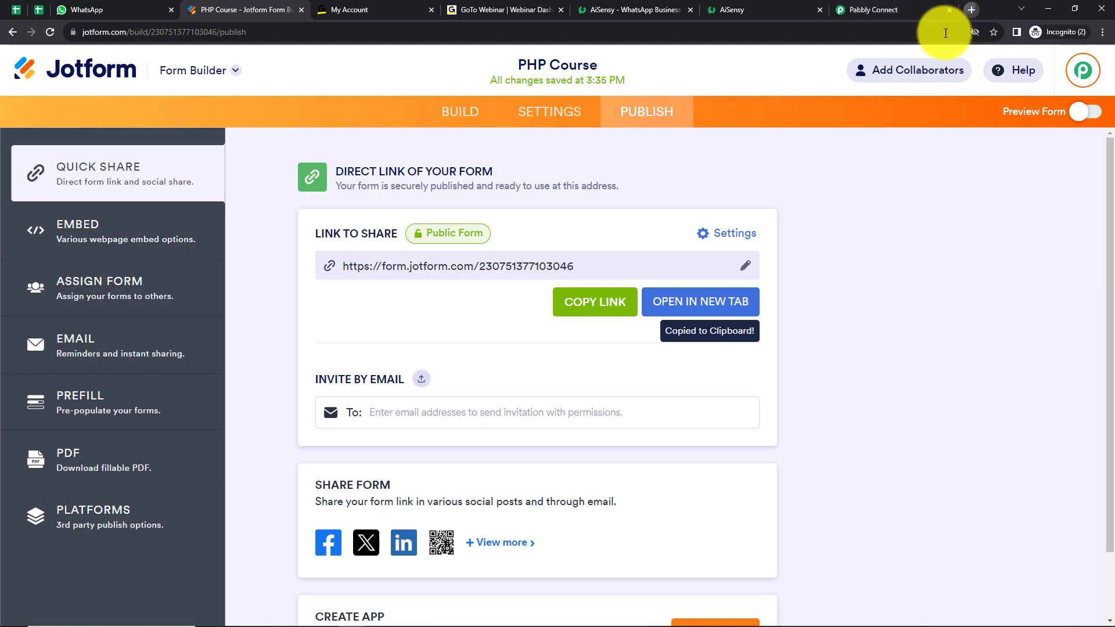
pyautogui.click(971, 9)
pyautogui.hotkey('ctrl', 'v')
pyautogui.press('Return')
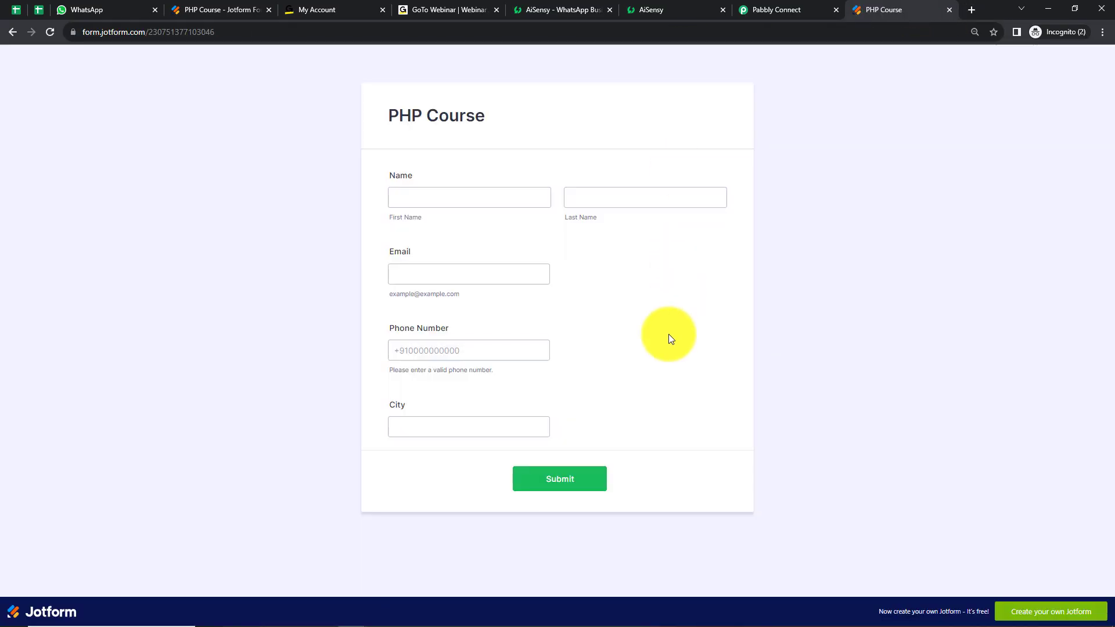
# Fill in the PHP Course form from a saved dummy profile, enter a phone number after +91, and submit it
pyautogui.click(443, 194)
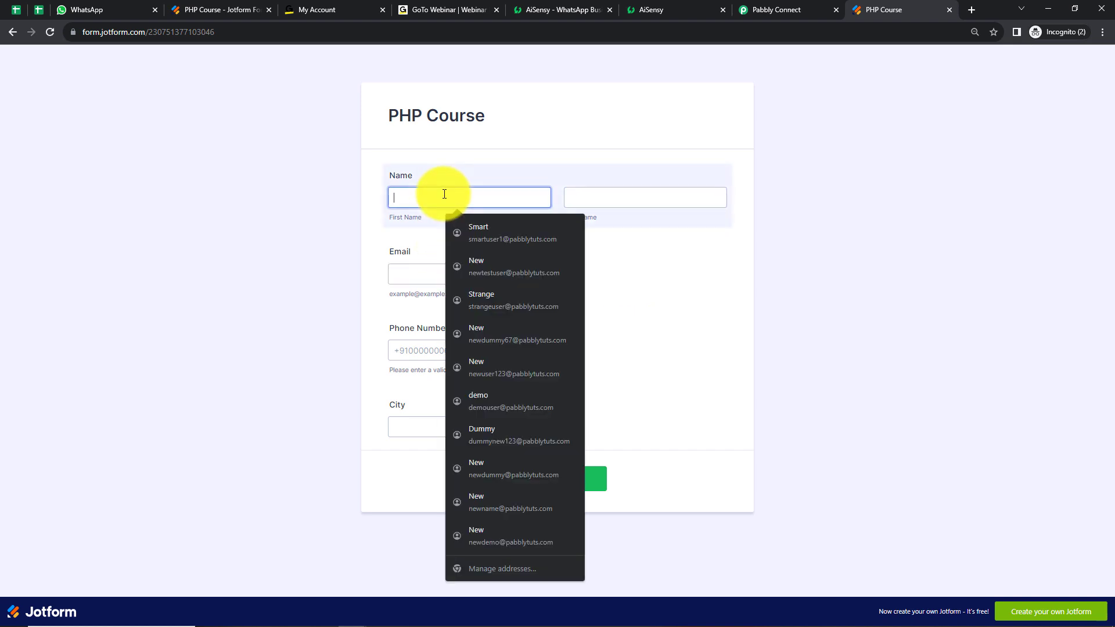
pyautogui.click(493, 432)
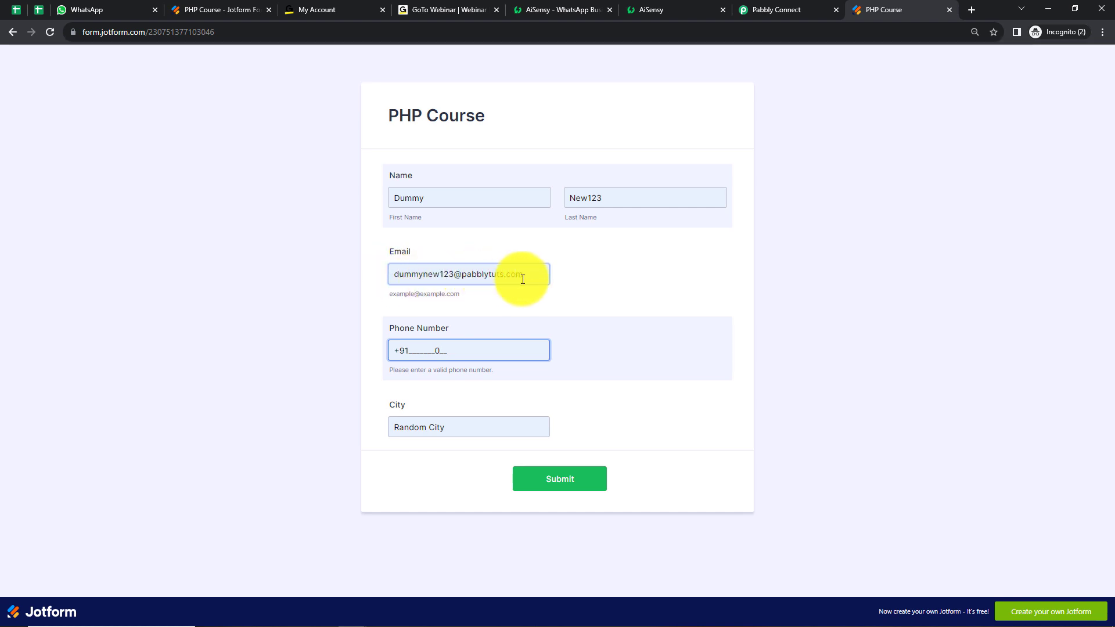
pyautogui.press('BackSpace')
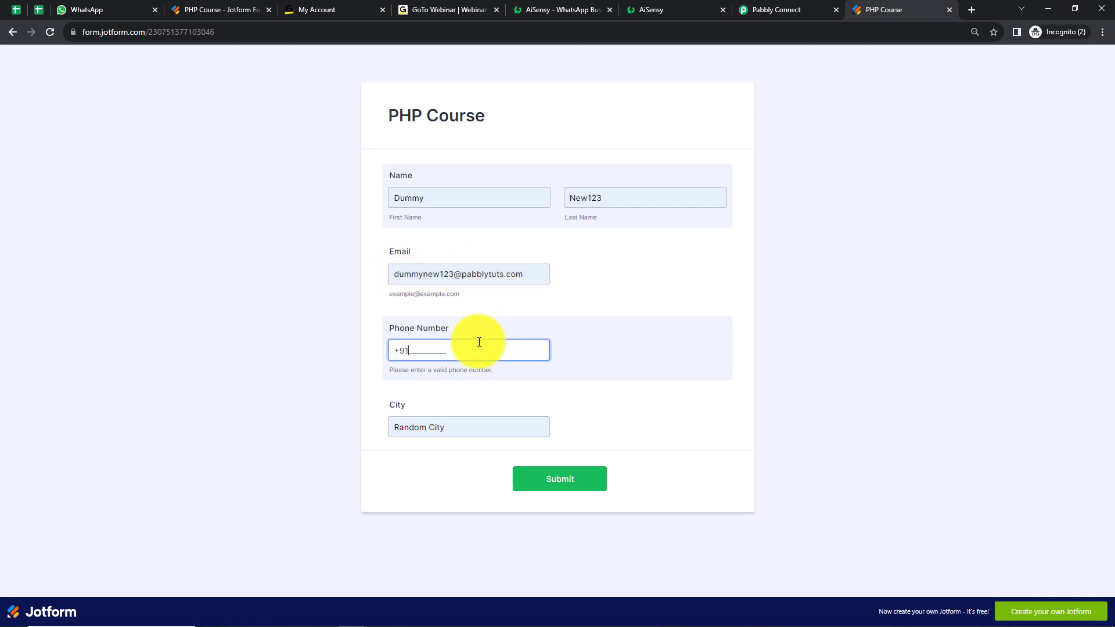
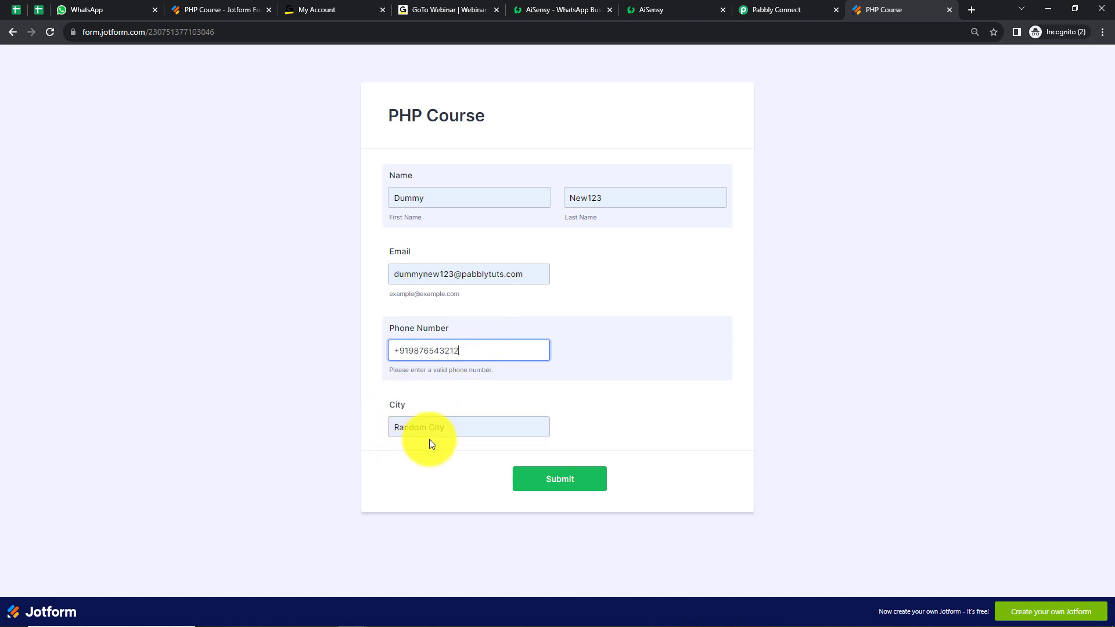
pyautogui.click(569, 494)
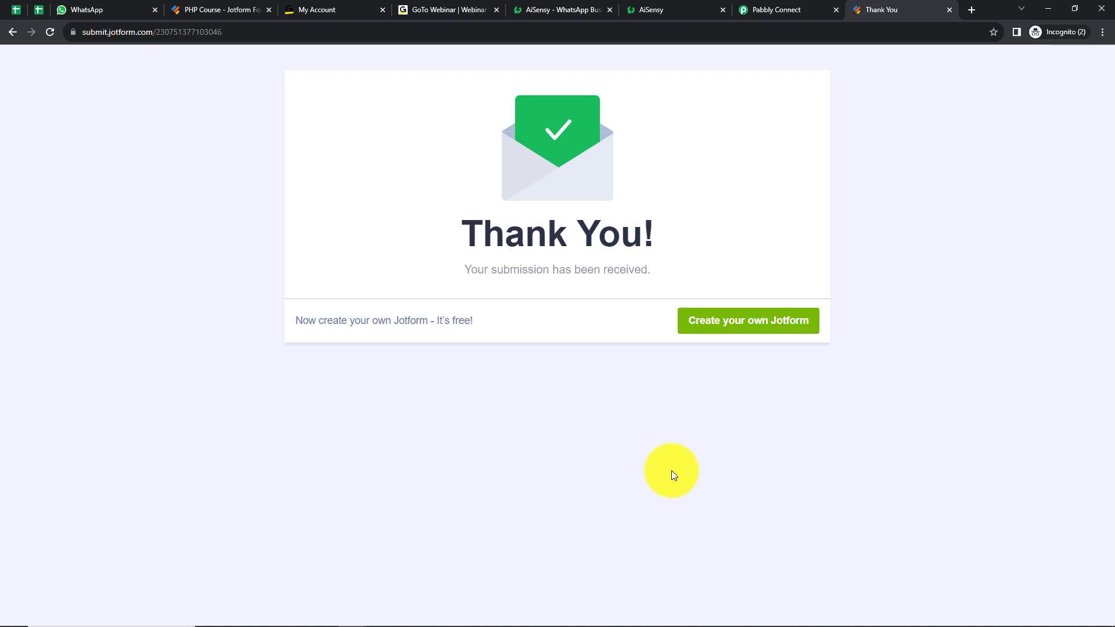
# Switch to Pabbly Connect and examine the name, email, phone and city fields in the received webhook response
pyautogui.click(781, 15)
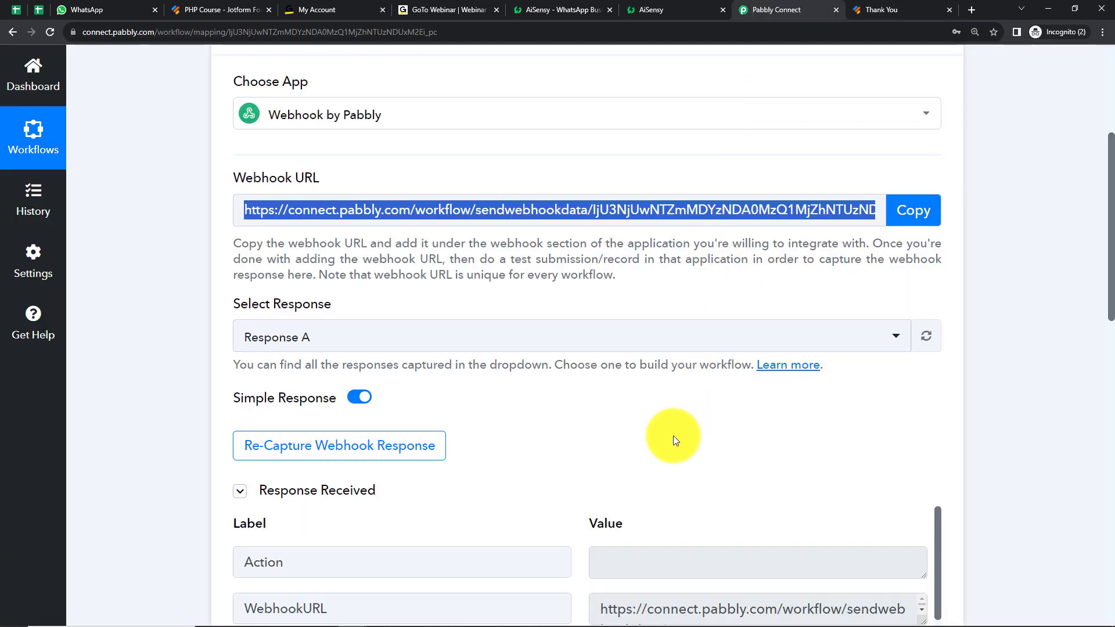
pyautogui.scroll(-5, 673, 439)
pyautogui.scroll(-5, 988, 399)
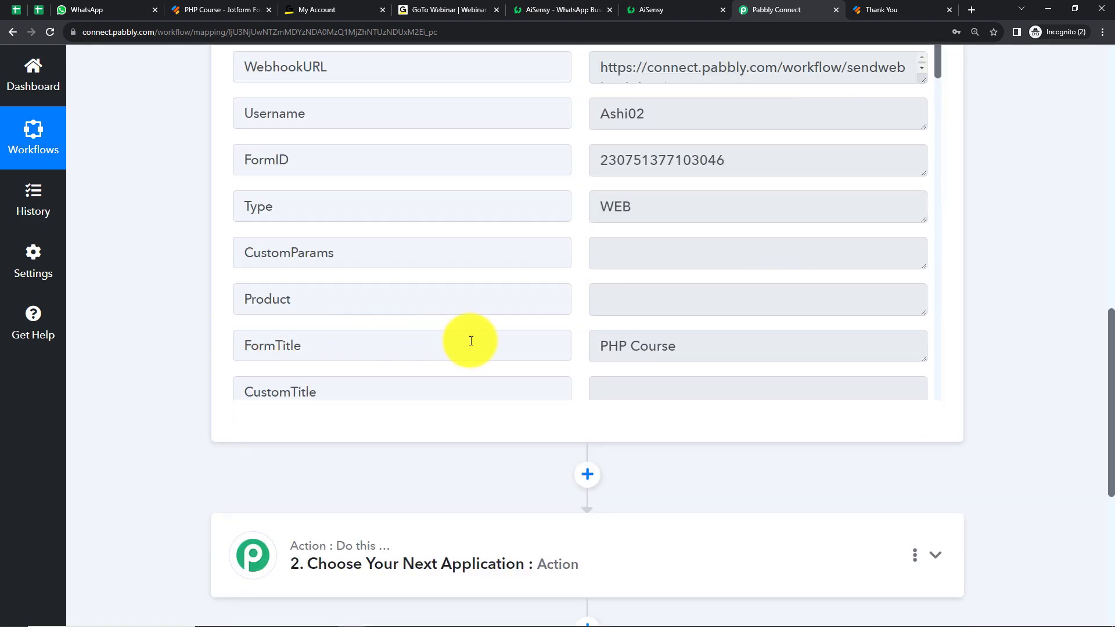
pyautogui.scroll(-9, 761, 228)
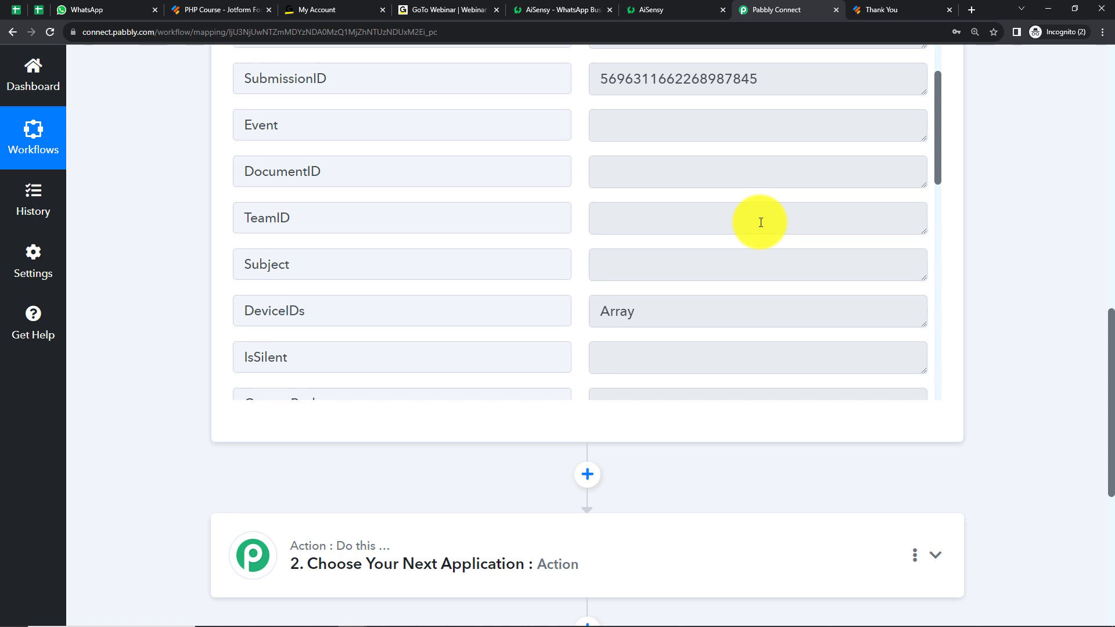
pyautogui.scroll(-5, 761, 222)
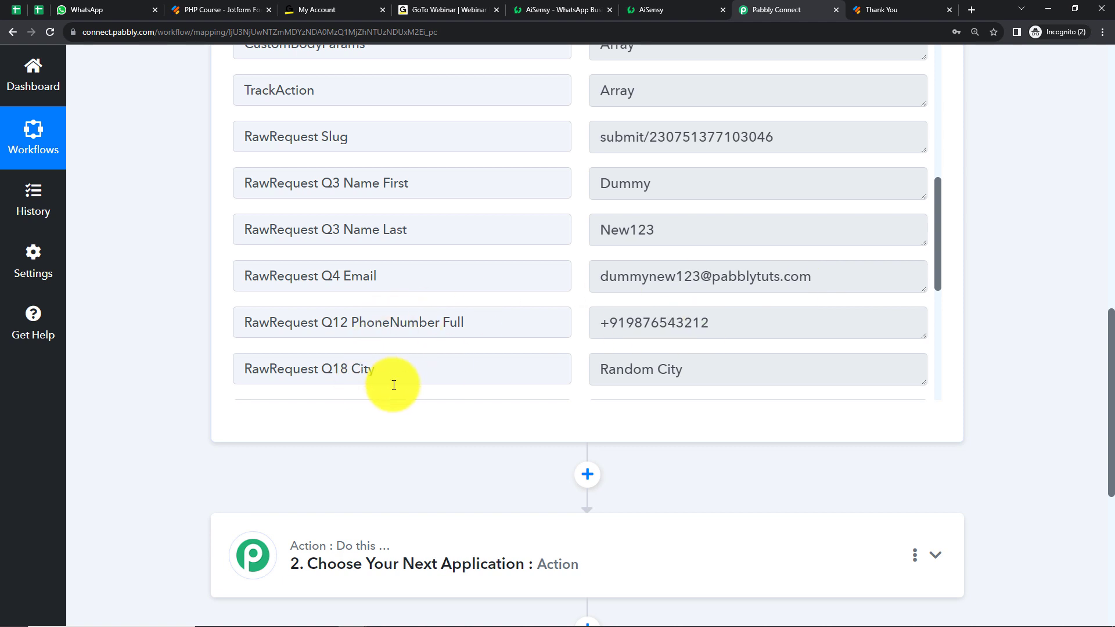
pyautogui.moveTo(935, 249); pyautogui.dragTo(942, 314)
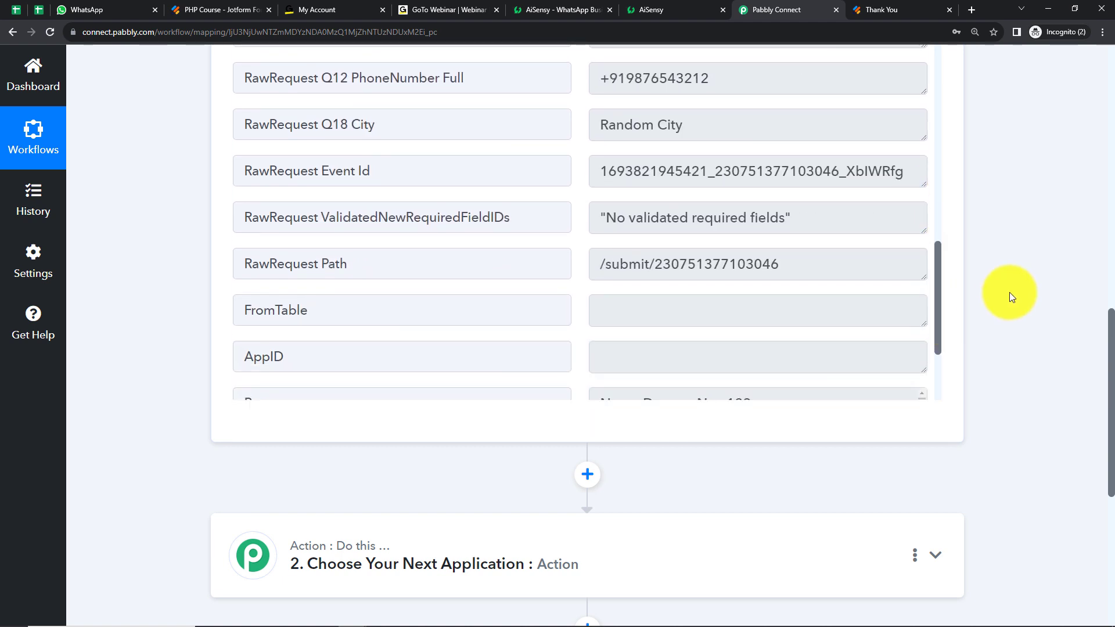
pyautogui.scroll(2, 1009, 287)
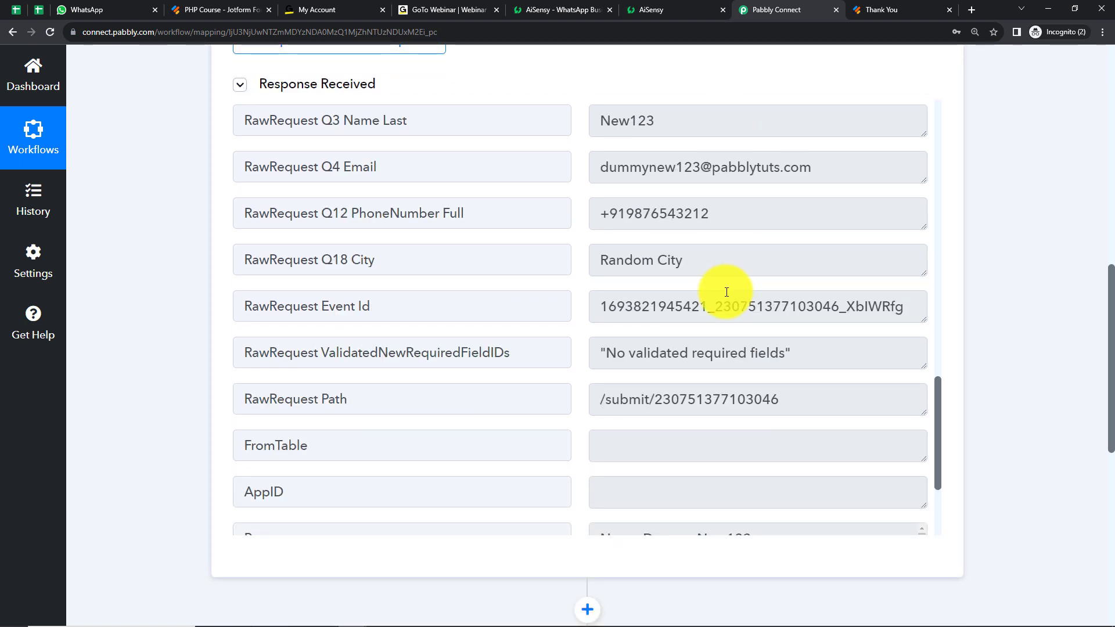
pyautogui.scroll(-6, 1005, 273)
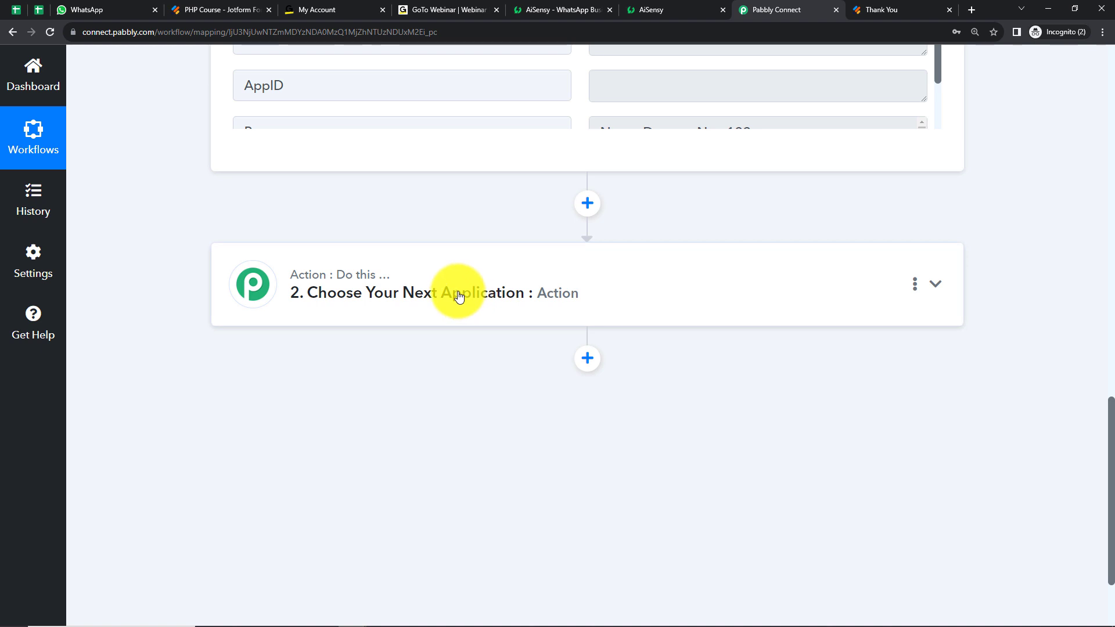
# Set the second workflow step to GoToWebinar with the Create Registrant event and open its account connection settings
pyautogui.click(458, 296)
pyautogui.click(399, 384)
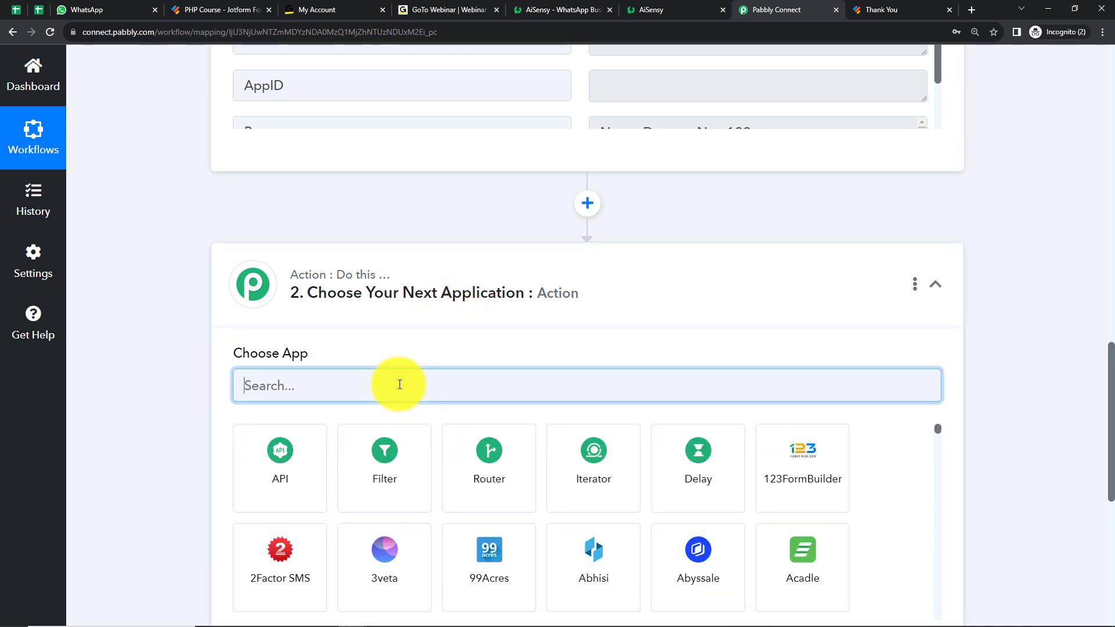
pyautogui.write('goto')
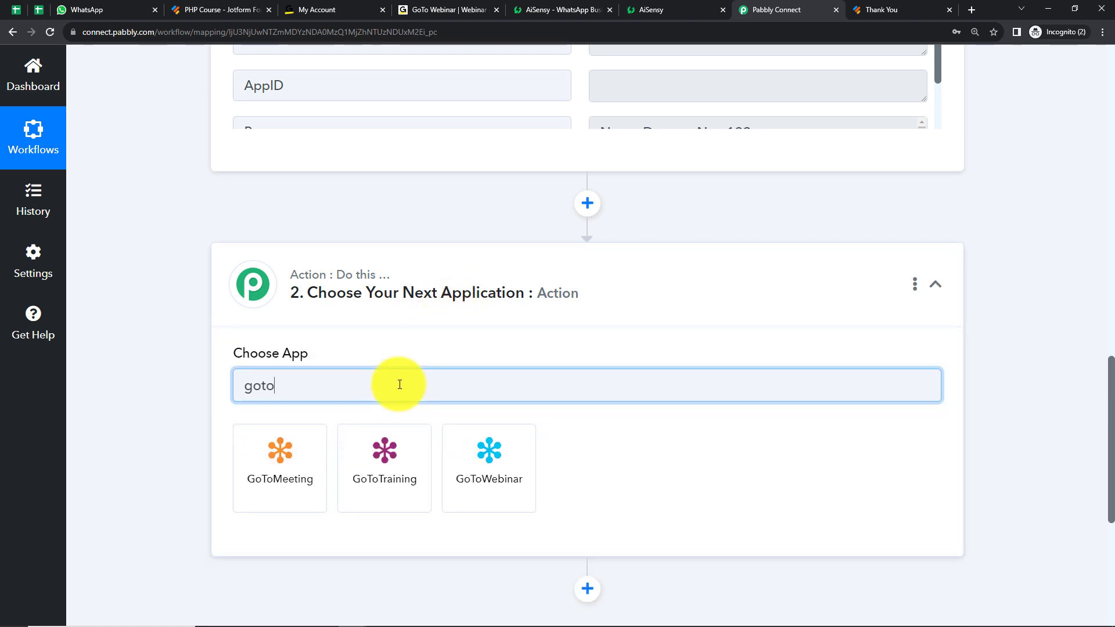
pyautogui.click(456, 444)
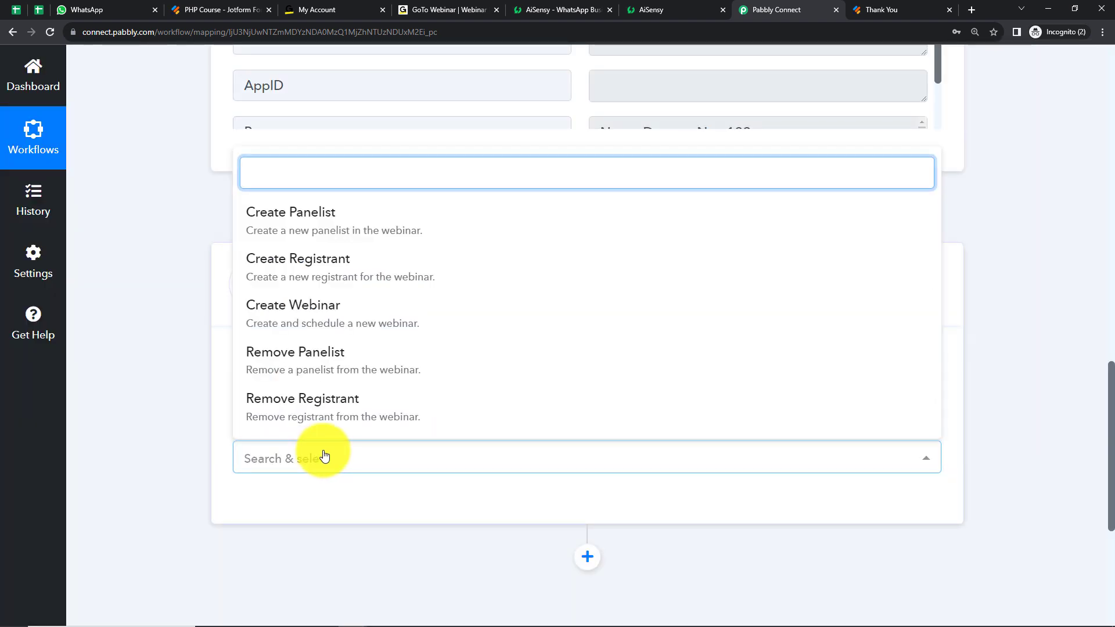
pyautogui.click(283, 277)
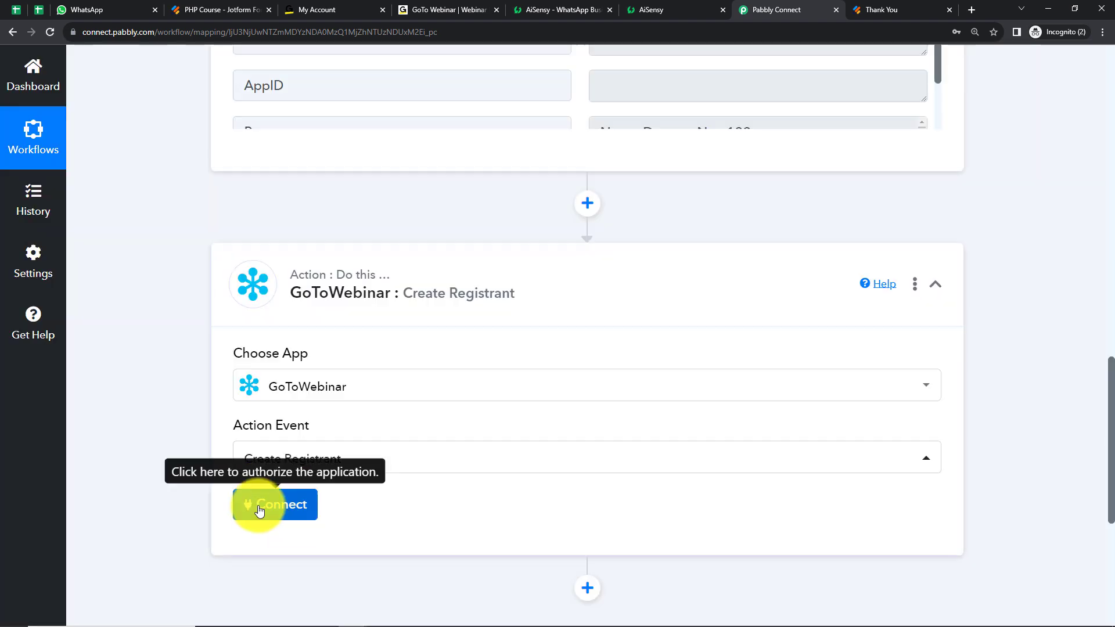
pyautogui.click(261, 506)
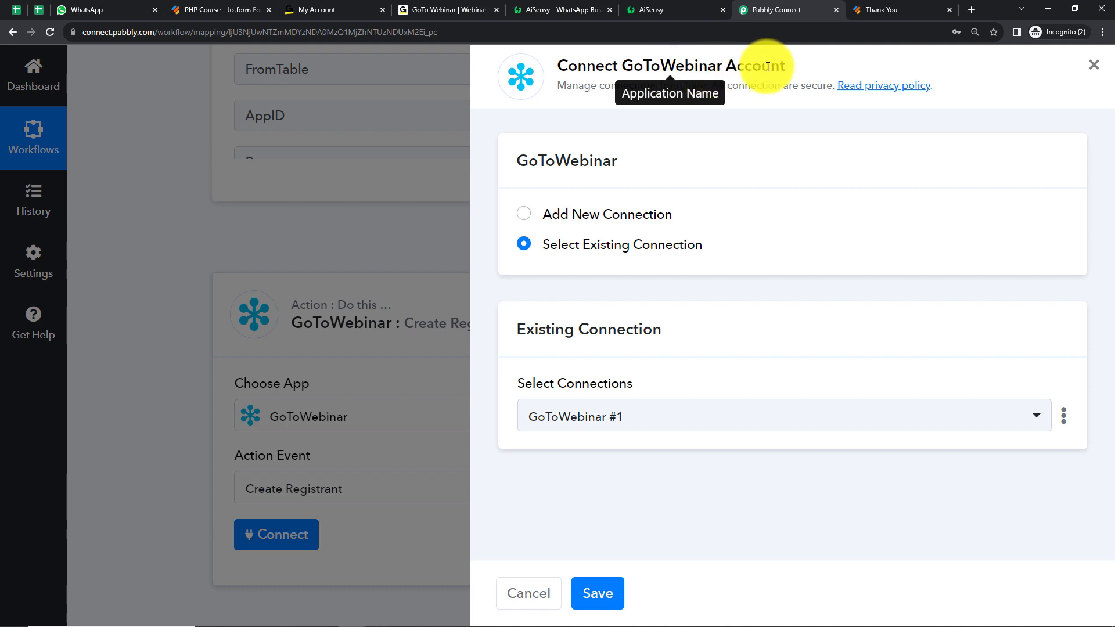
# Choose to add a new GoToWebinar connection and try to authorize it before entering the time range
pyautogui.click(533, 220)
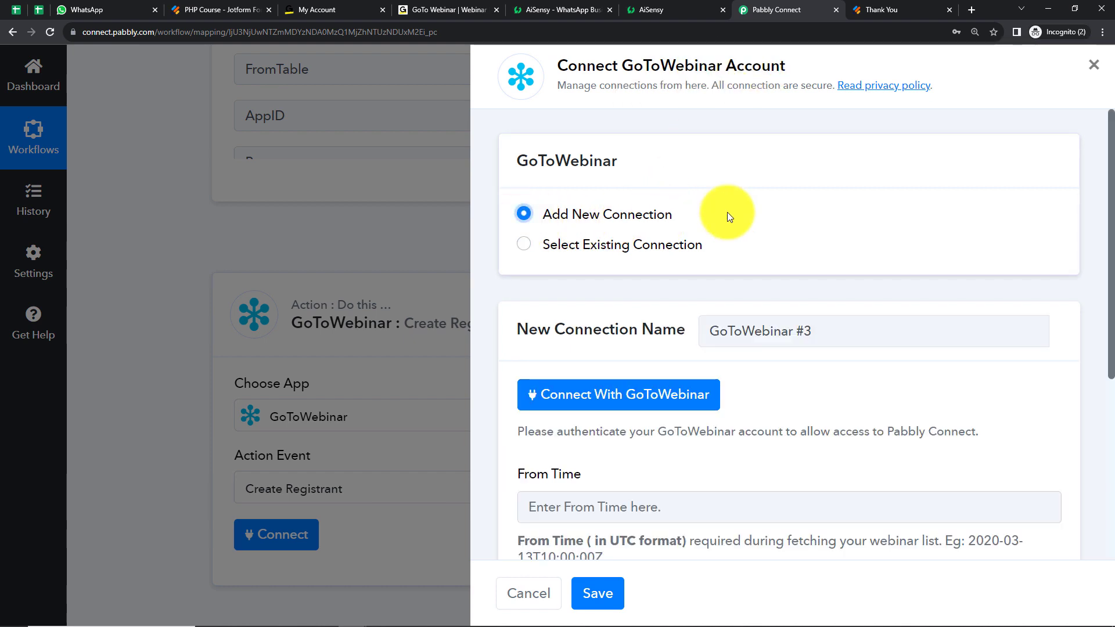
pyautogui.click(624, 397)
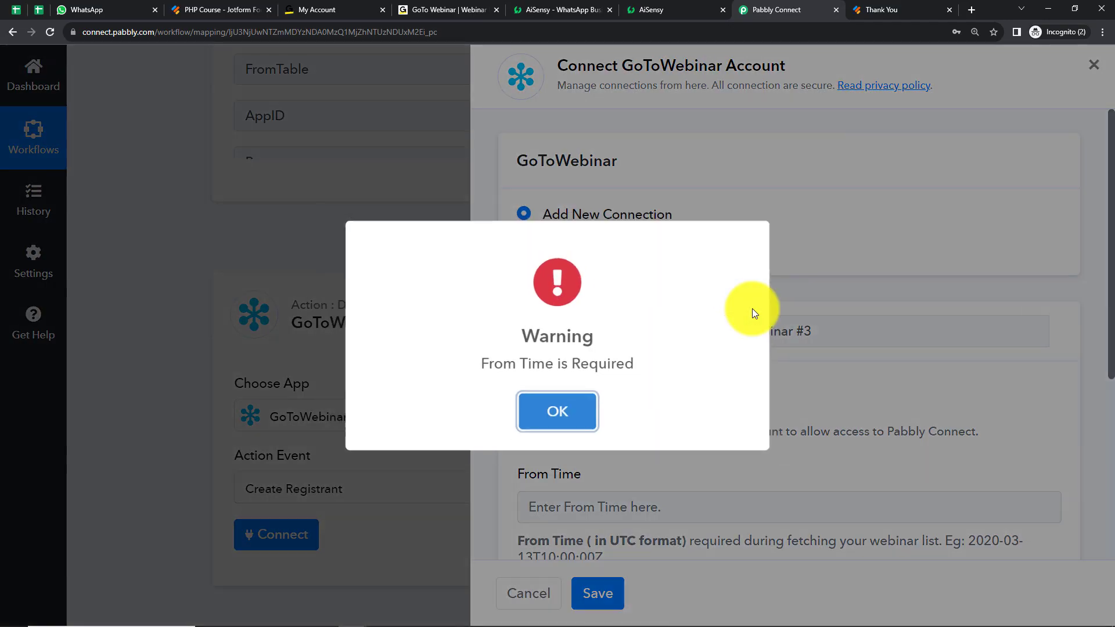
pyautogui.click(567, 413)
pyautogui.scroll(-5, 796, 346)
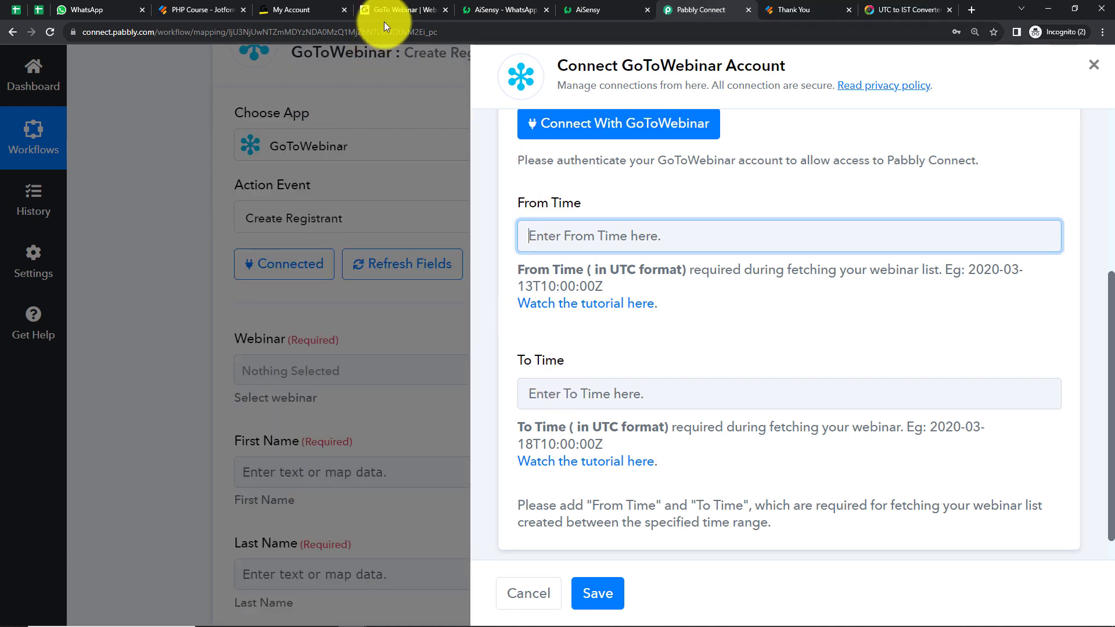
# Check the webinar's schedule in GoTo Webinar, then copy the sample timestamp 2020-03-13T10:00:00Z into From Time in Pabbly Connect
pyautogui.click(388, 12)
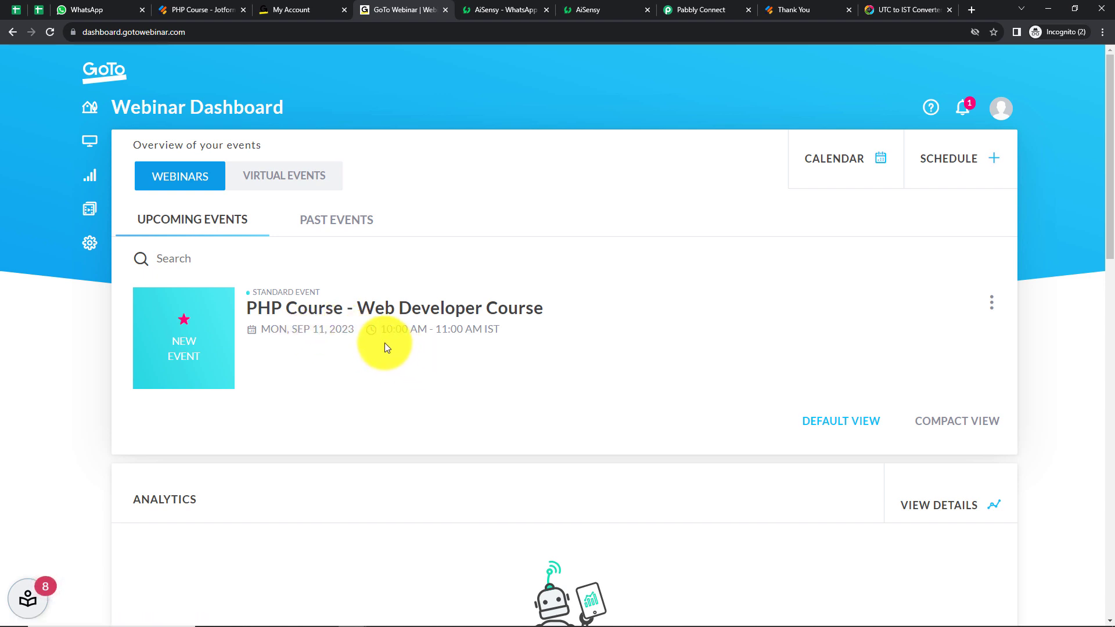
pyautogui.click(697, 8)
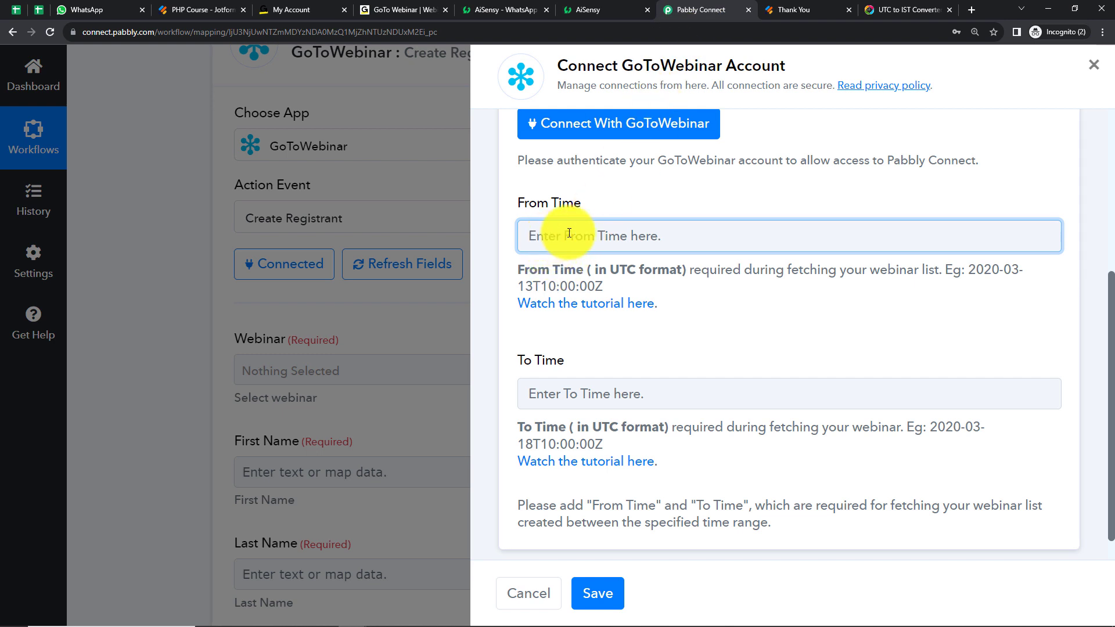
pyautogui.moveTo(970, 270); pyautogui.dragTo(980, 281)
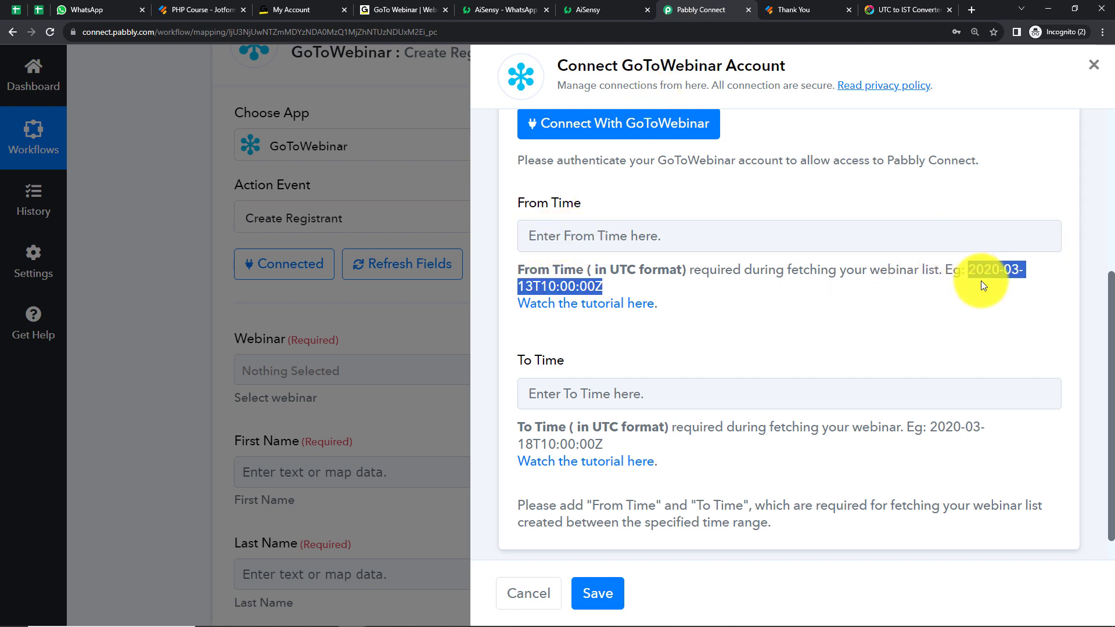
pyautogui.rightClick(994, 283)
pyautogui.click(965, 278)
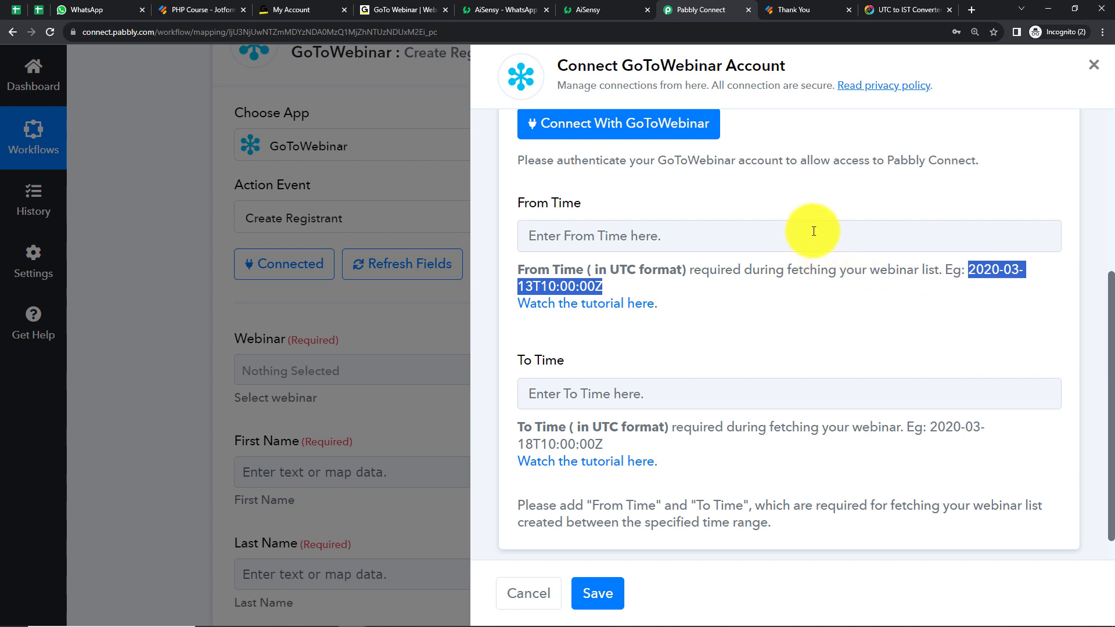
pyautogui.click(814, 231)
pyautogui.hotkey('ctrl', 'v')
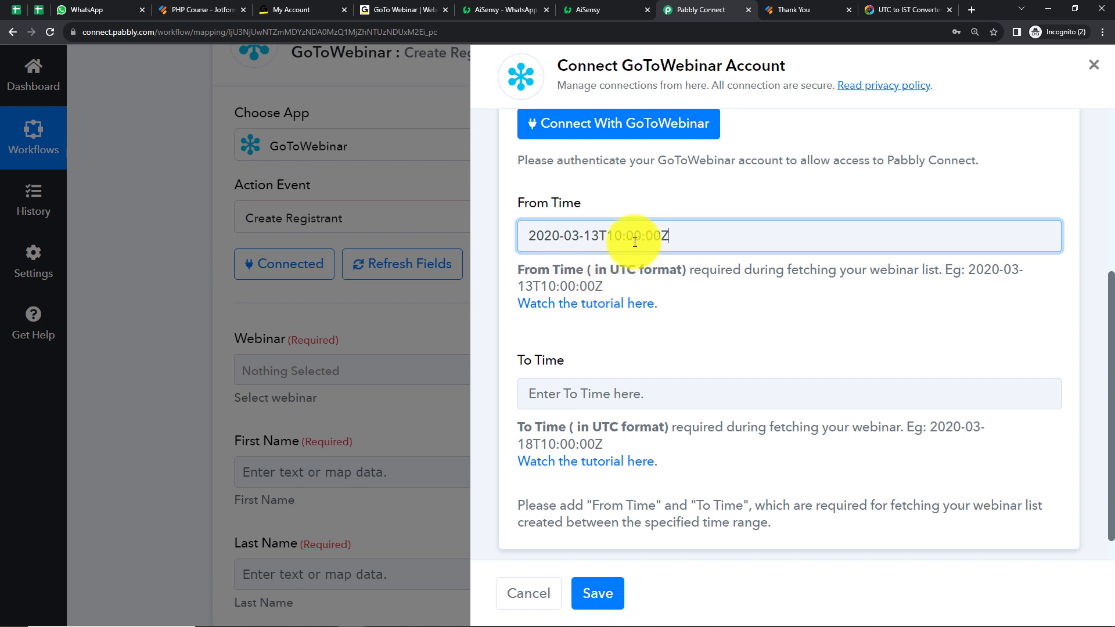
# Look up 10:00 am IST in the UTC to IST converter, then set the From Time's time portion to 04:30:00Z in Pabbly Connect
pyautogui.click(892, 9)
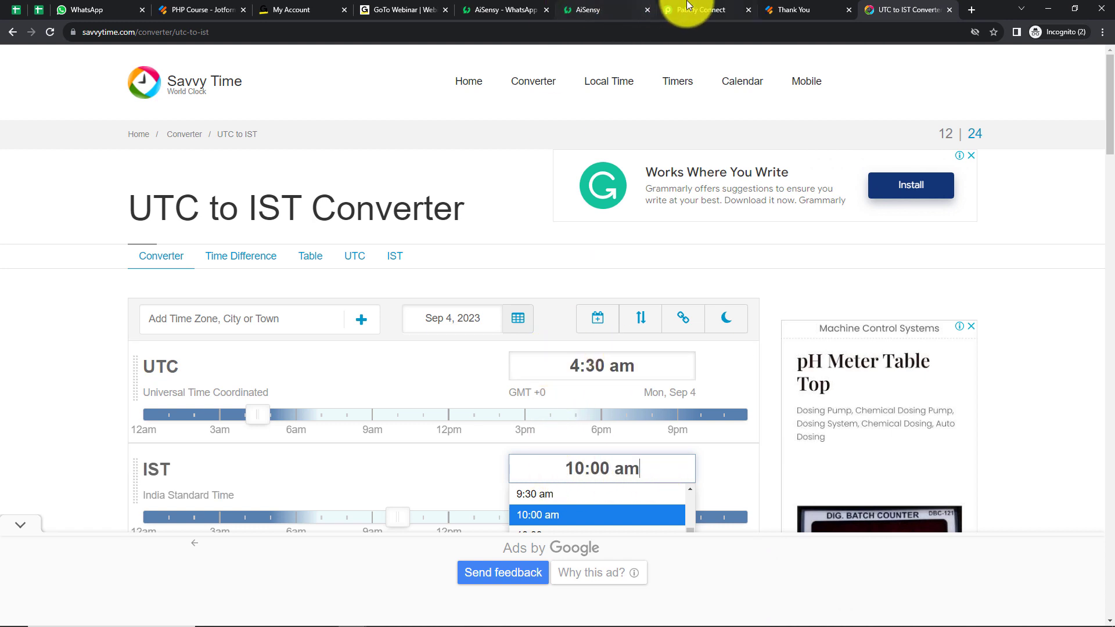
pyautogui.click(699, 10)
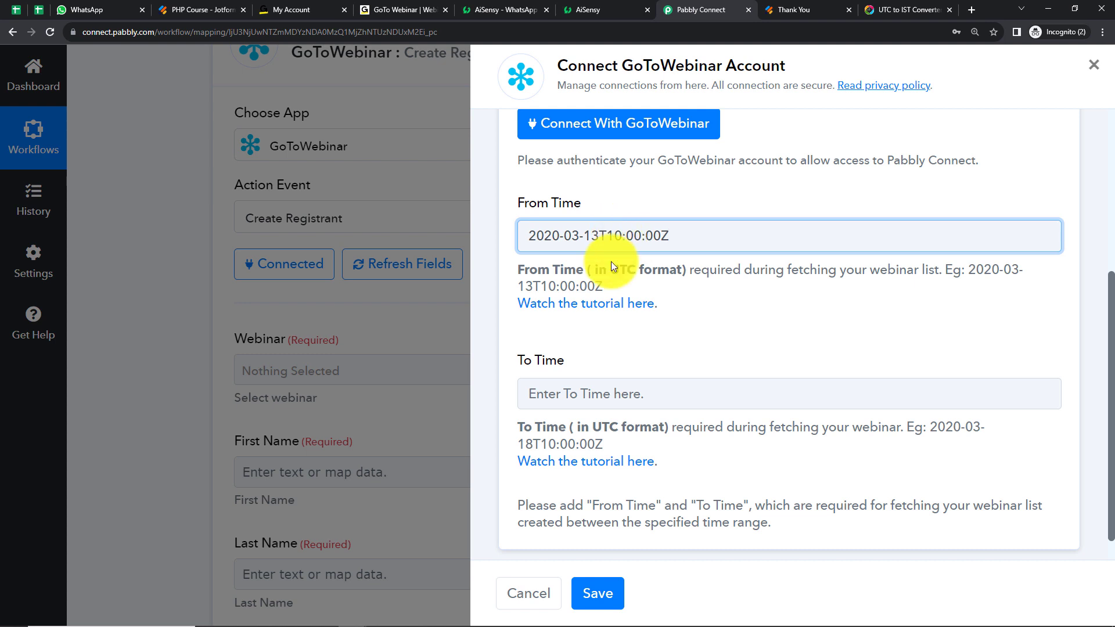
pyautogui.press('BackSpace')
pyautogui.write('4:')
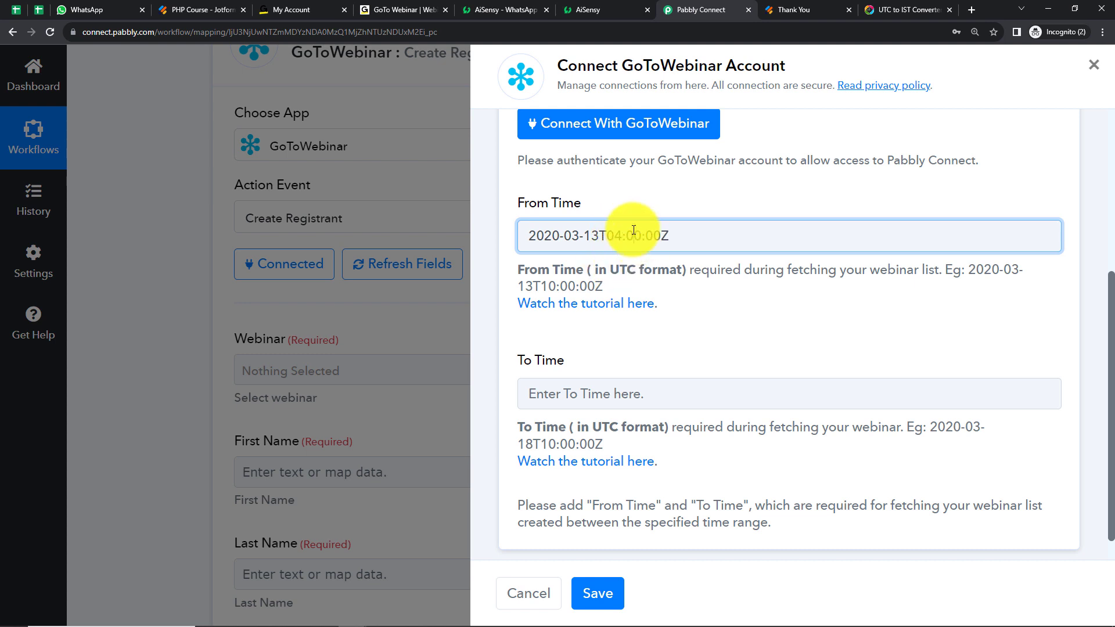
pyautogui.write('3')
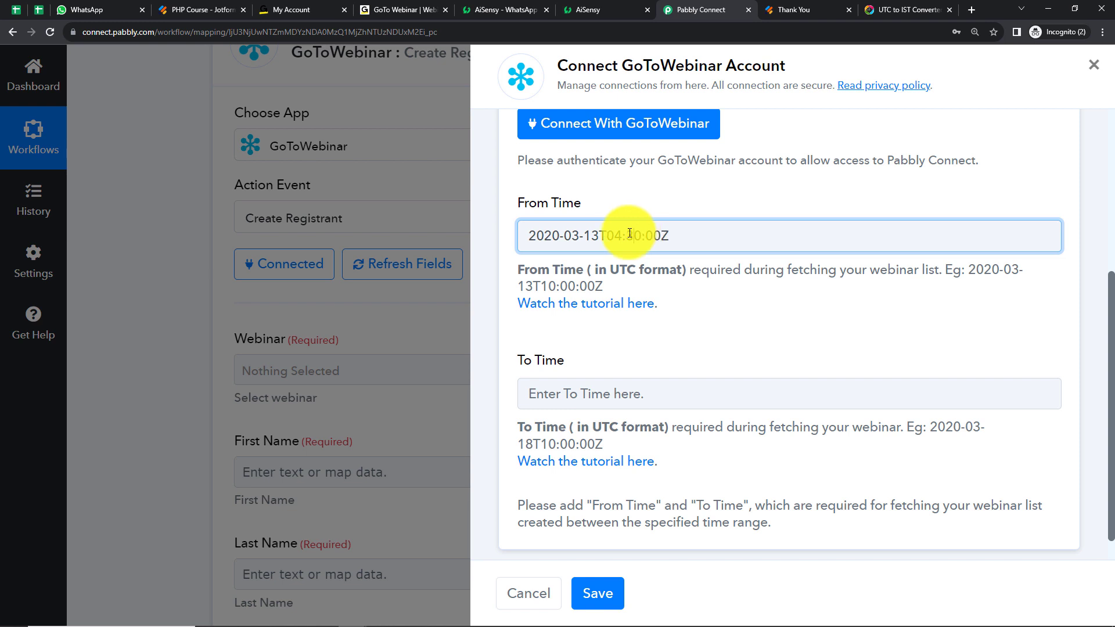
# Change the date portion of the From Time to 2023-09-11
pyautogui.click(561, 230)
pyautogui.press('BackSpace')
pyautogui.write('3')
pyautogui.click(580, 238)
pyautogui.press('BackSpace')
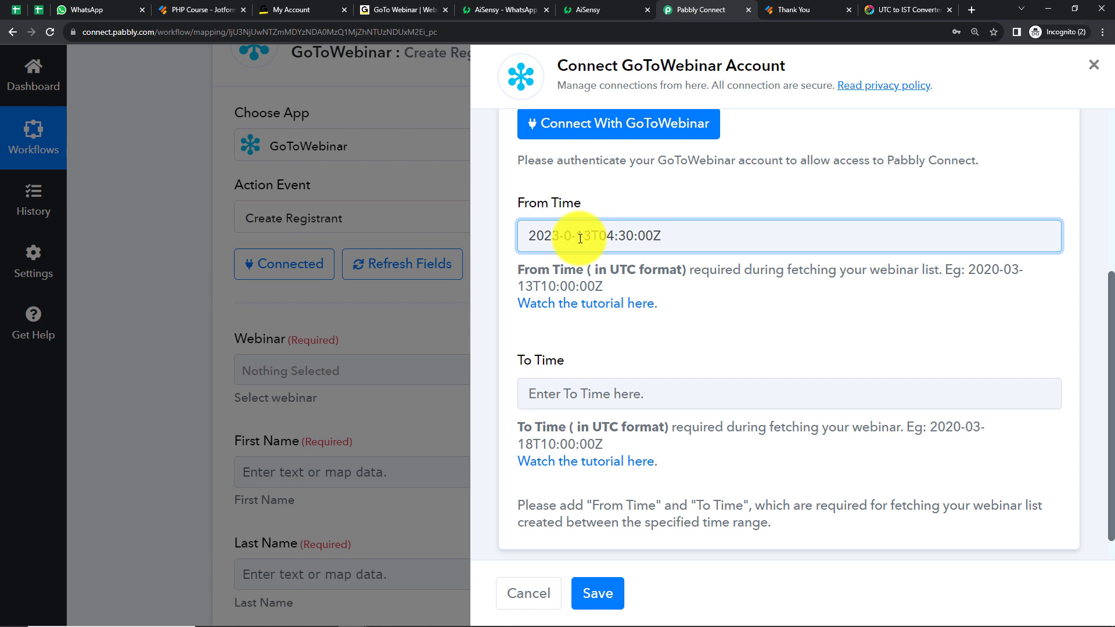
pyautogui.write('0')
pyautogui.press('BackSpace')
pyautogui.write('9')
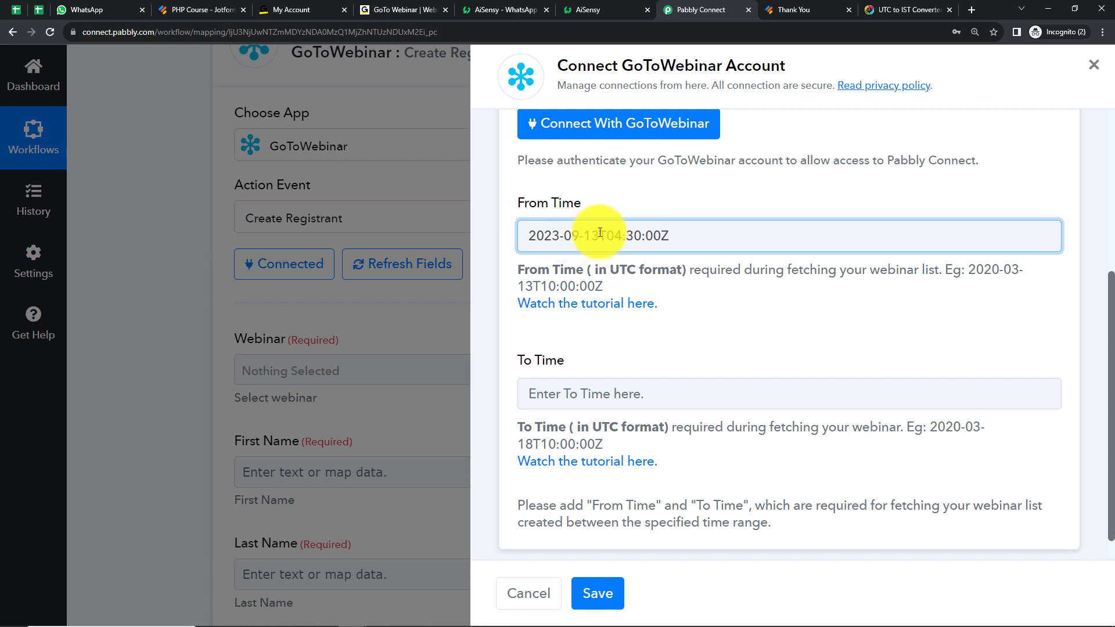
pyautogui.press('BackSpace')
pyautogui.write('1')
# Copy the From Time value into To Time and change its hour so it reads 2023-09-11T05:30:00Z
pyautogui.moveTo(689, 236); pyautogui.dragTo(525, 229)
pyautogui.rightClick(526, 229)
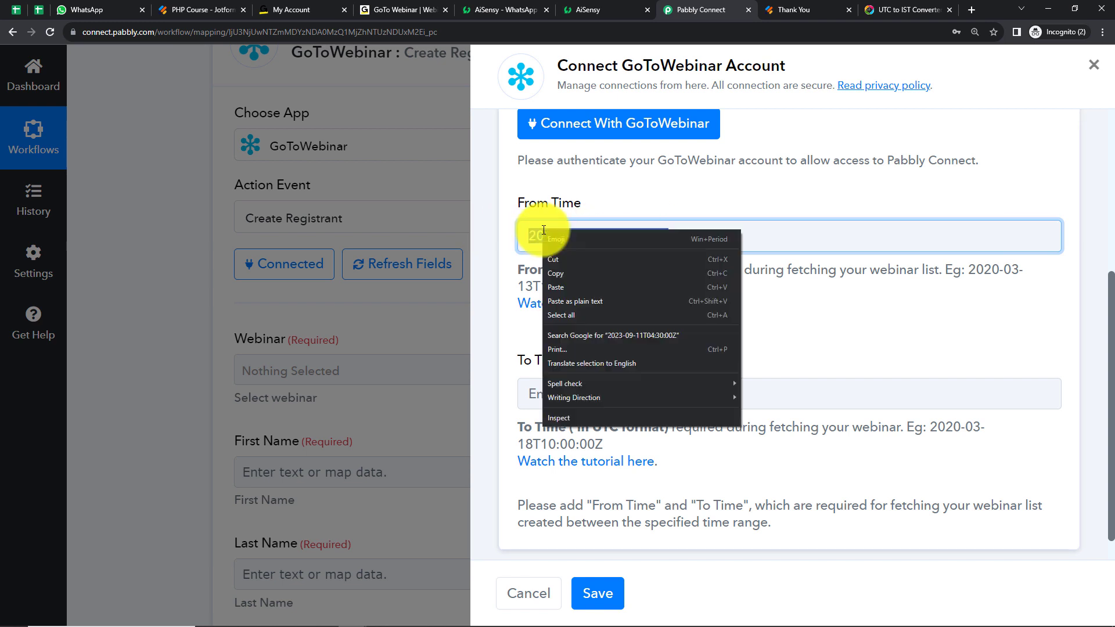
pyautogui.click(562, 270)
pyautogui.click(561, 384)
pyautogui.hotkey('ctrl', 'v')
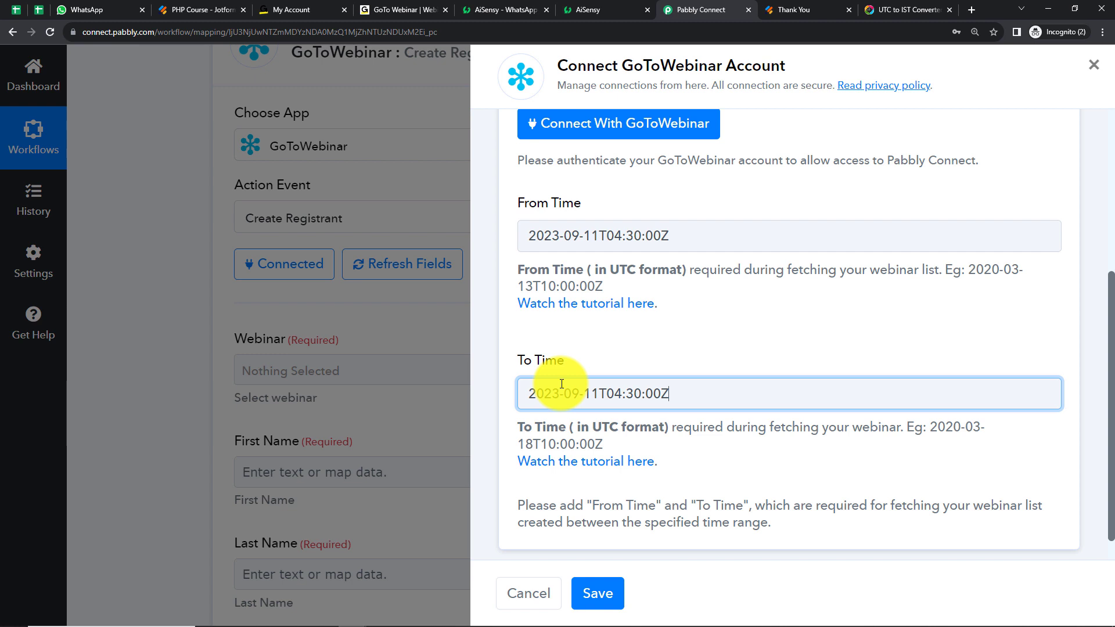
pyautogui.click(624, 395)
pyautogui.press('BackSpace')
pyautogui.write('5')
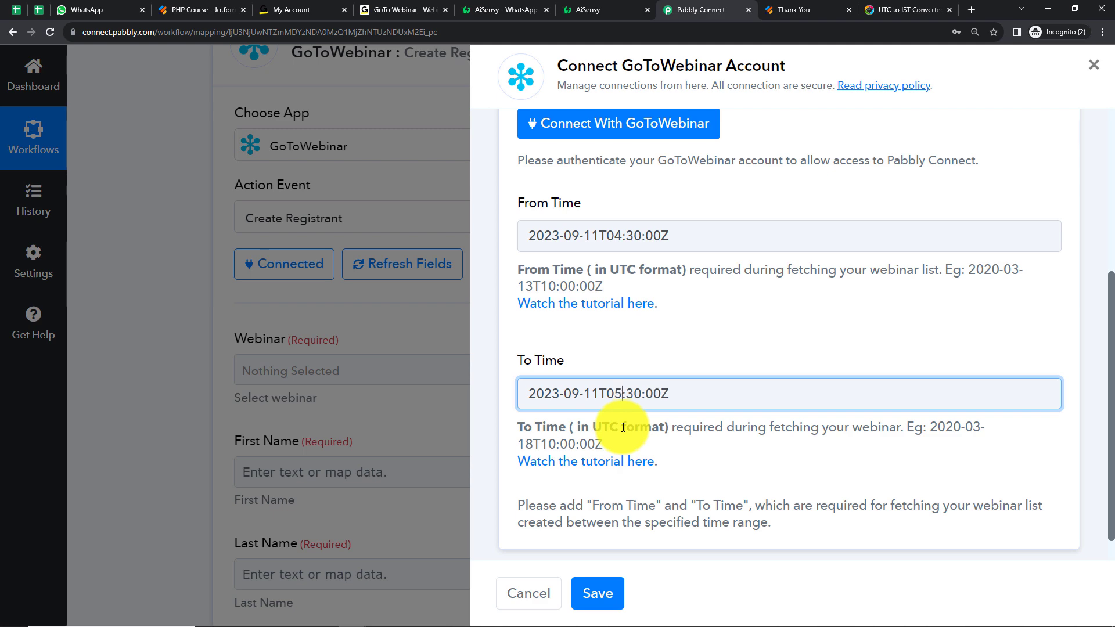
# Authorize and save the new GoToWebinar connection, then check the webinar choices and keep PHP Course - Web Developer Course selected
pyautogui.click(604, 591)
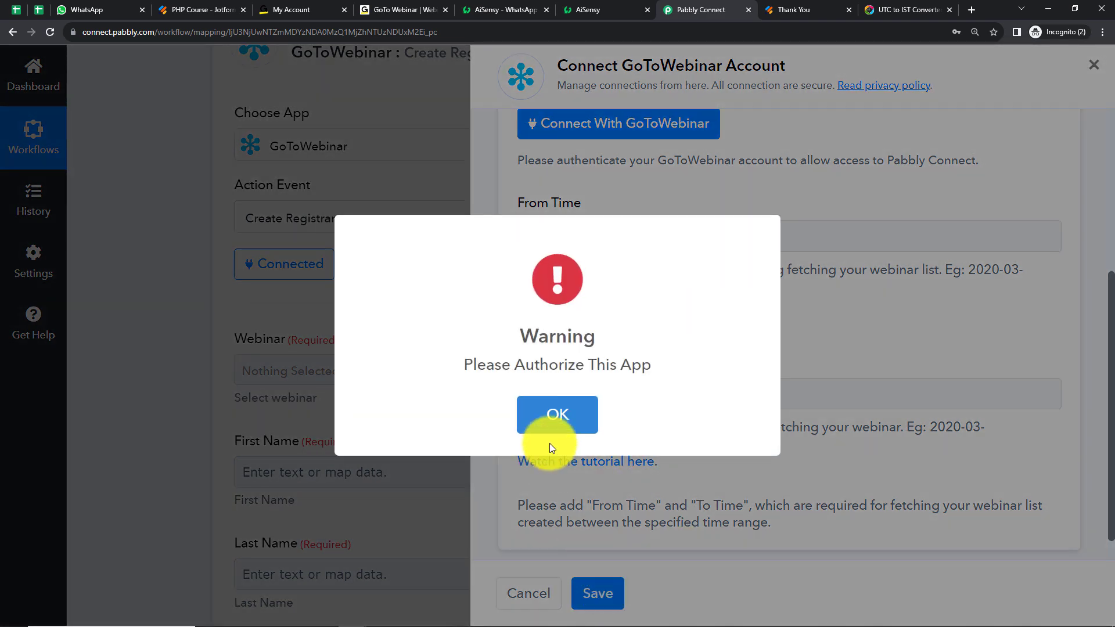
pyautogui.click(548, 427)
pyautogui.click(560, 122)
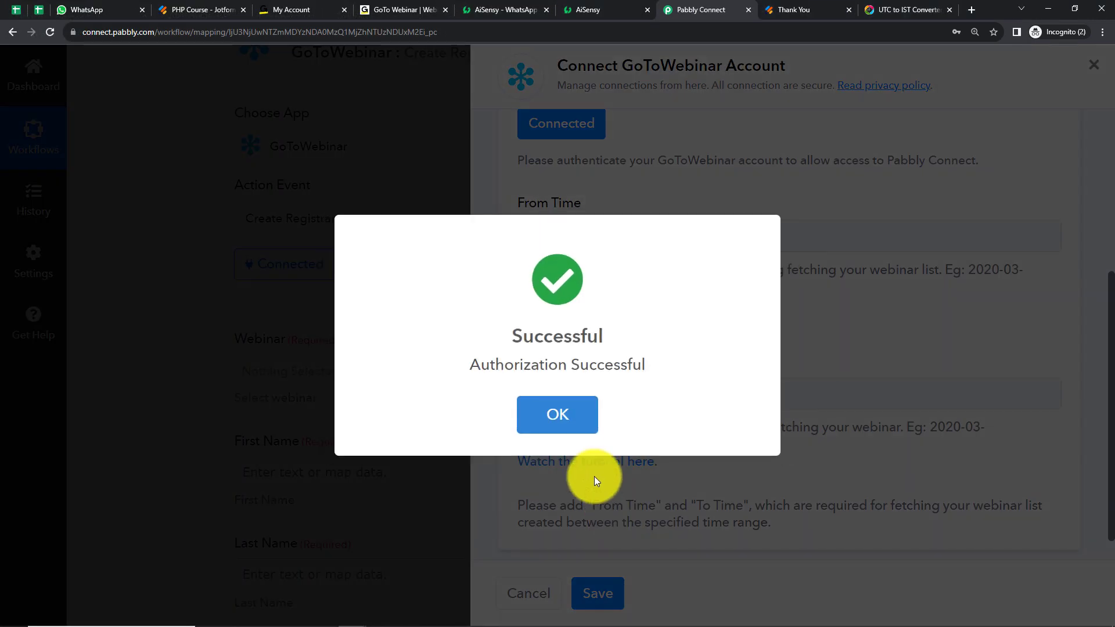
pyautogui.click(579, 415)
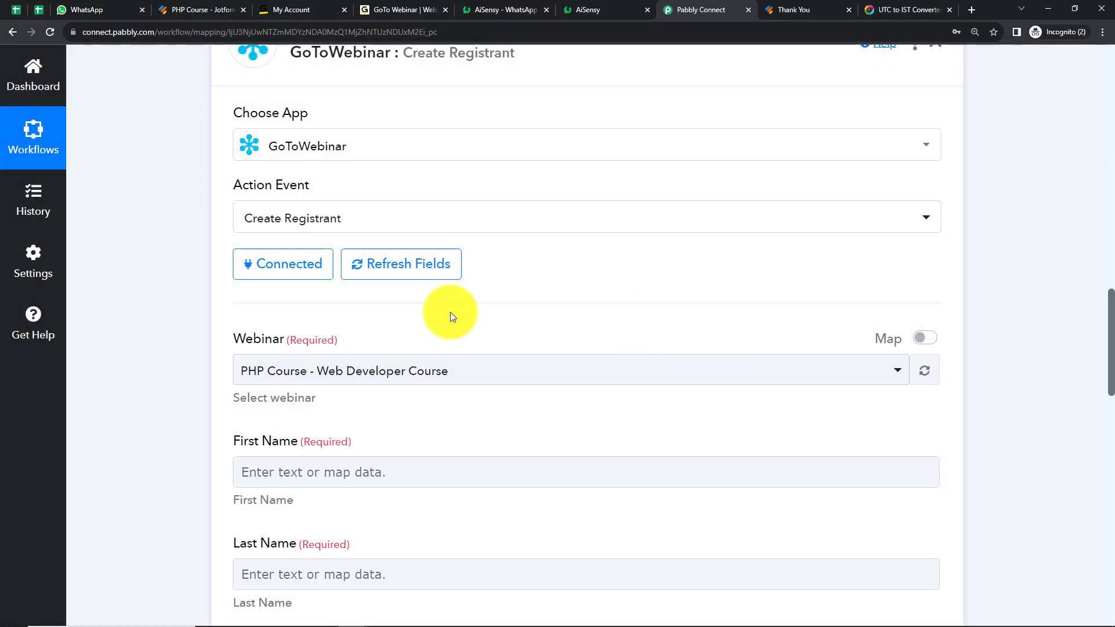
pyautogui.scroll(-2, 527, 314)
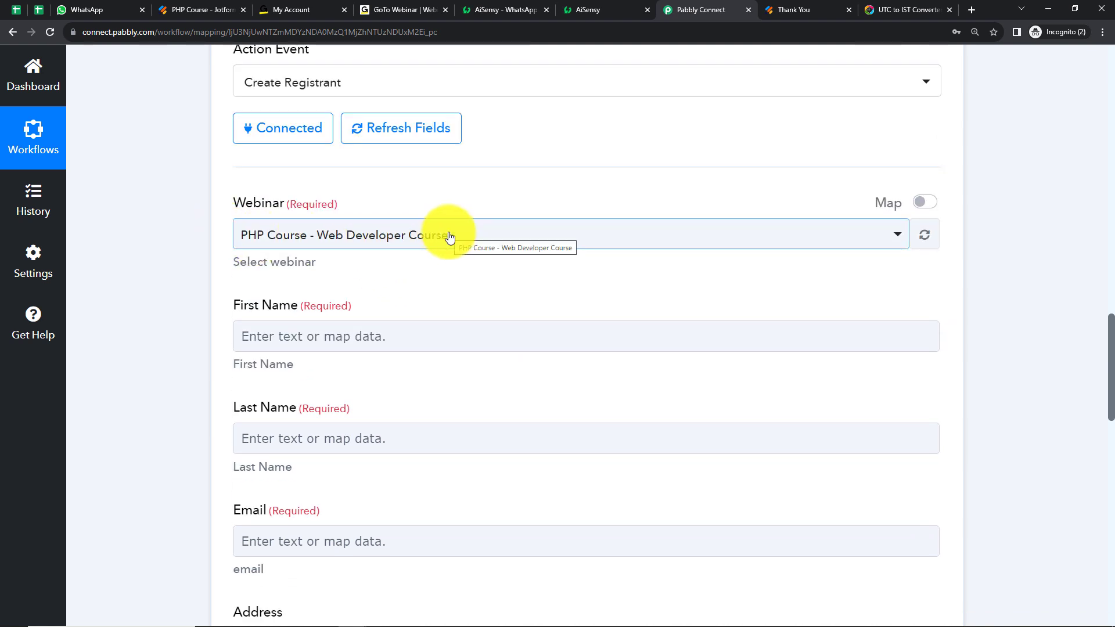
pyautogui.click(501, 237)
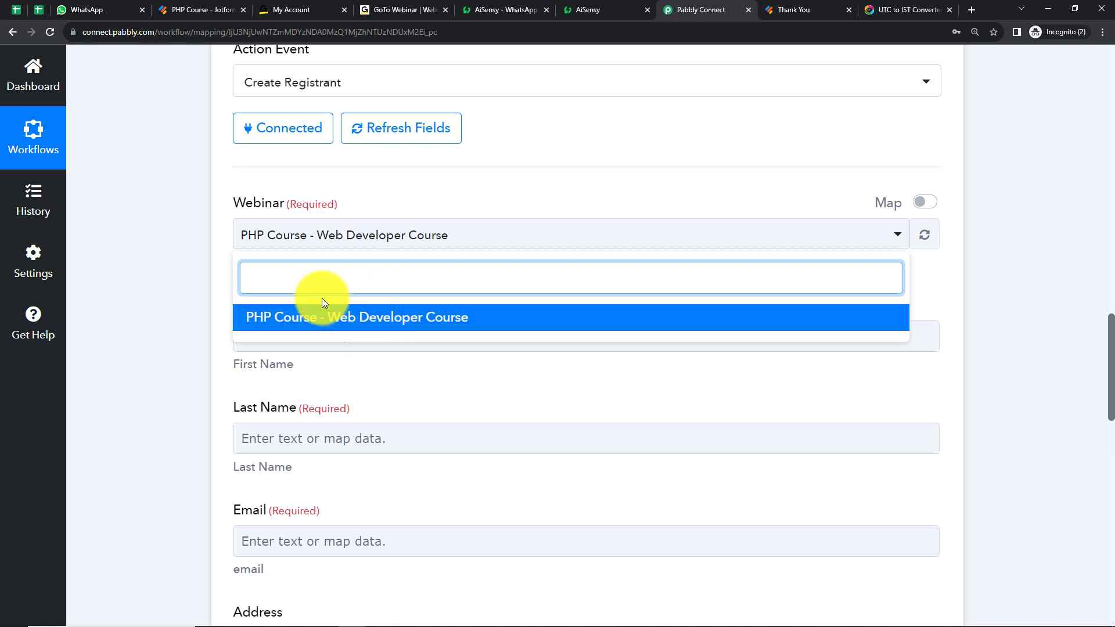
pyautogui.click(174, 267)
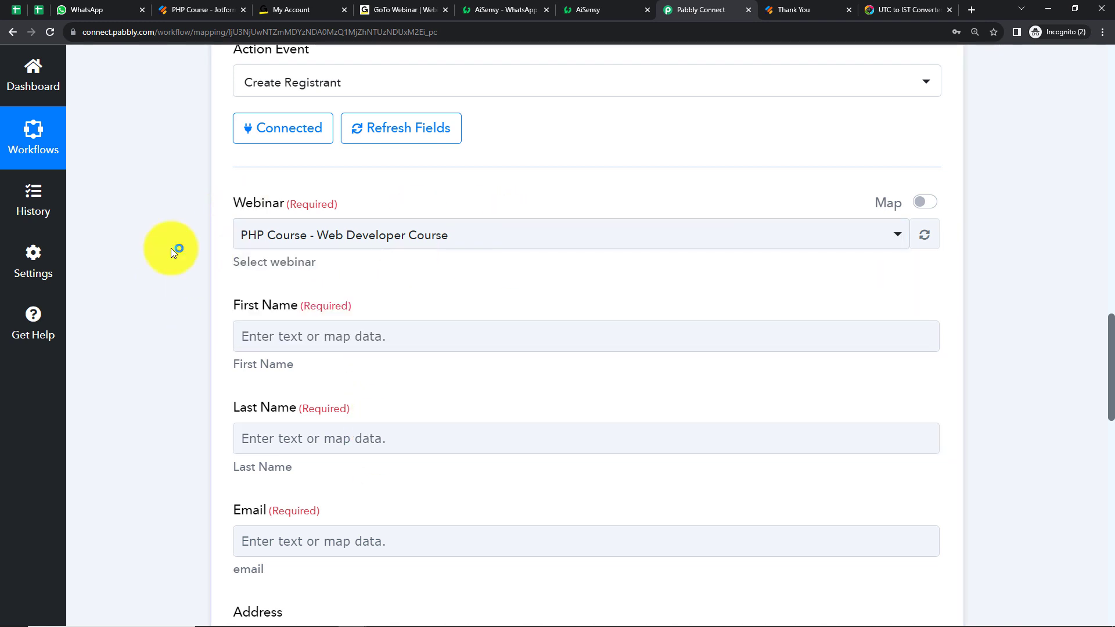
# Map the registrant's First Name to the webhook's RawRequest Q3 Name First field
pyautogui.scroll(-2, 348, 319)
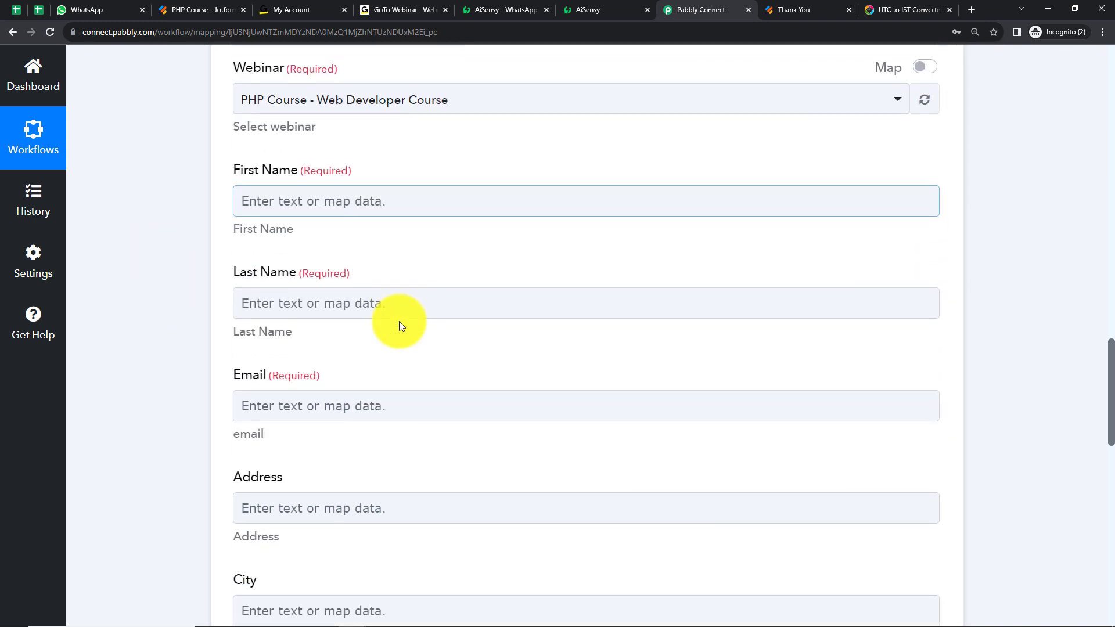
pyautogui.click(349, 204)
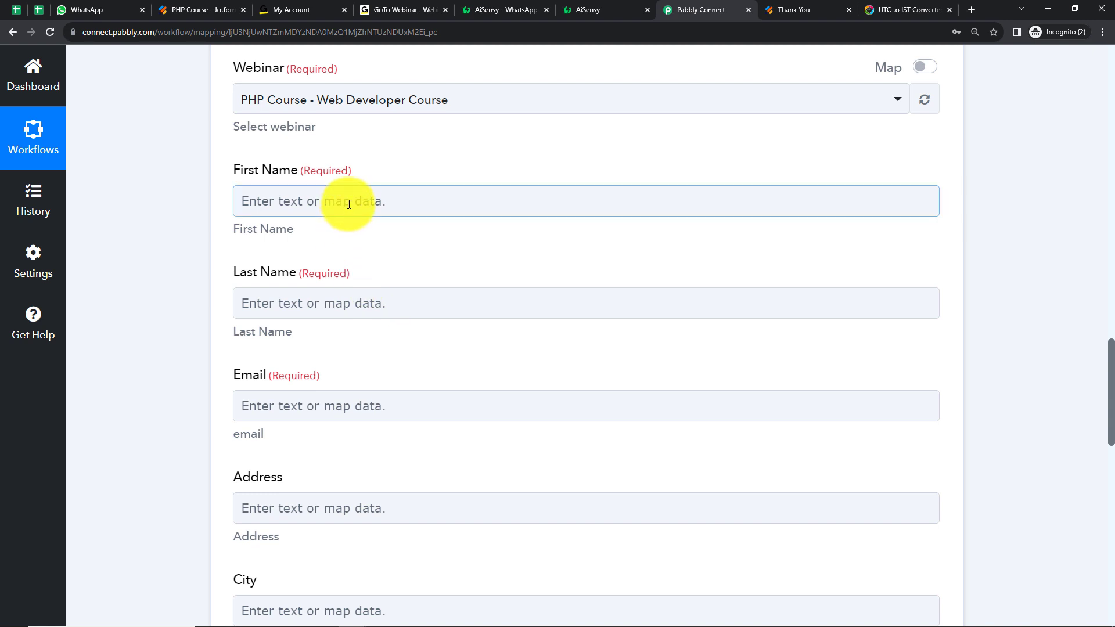
pyautogui.click(340, 199)
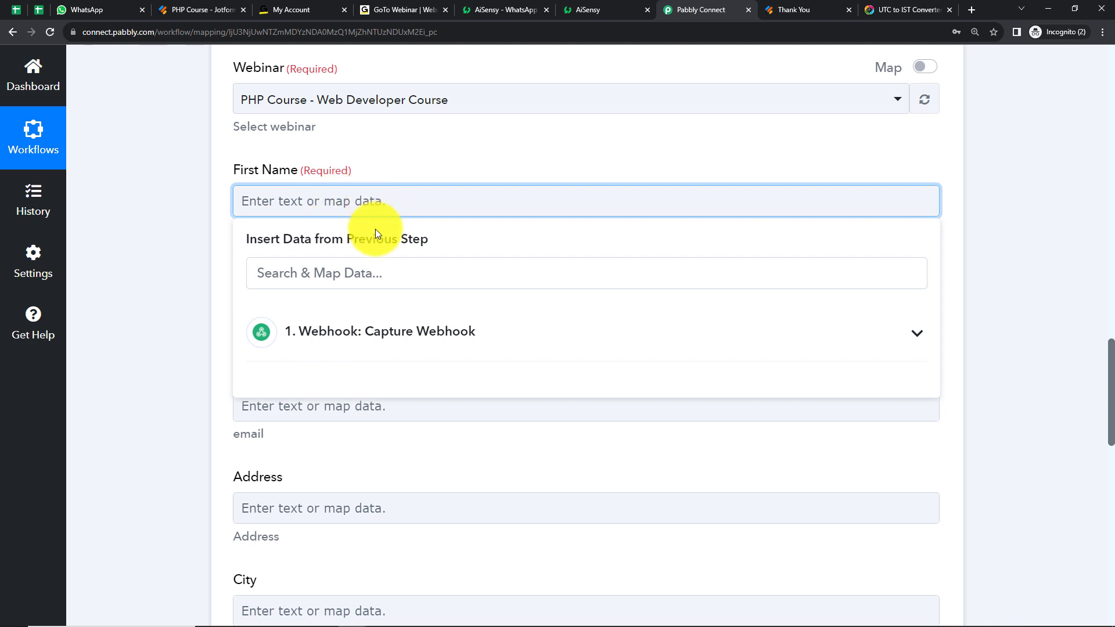
pyautogui.click(391, 341)
pyautogui.scroll(-7, 383, 523)
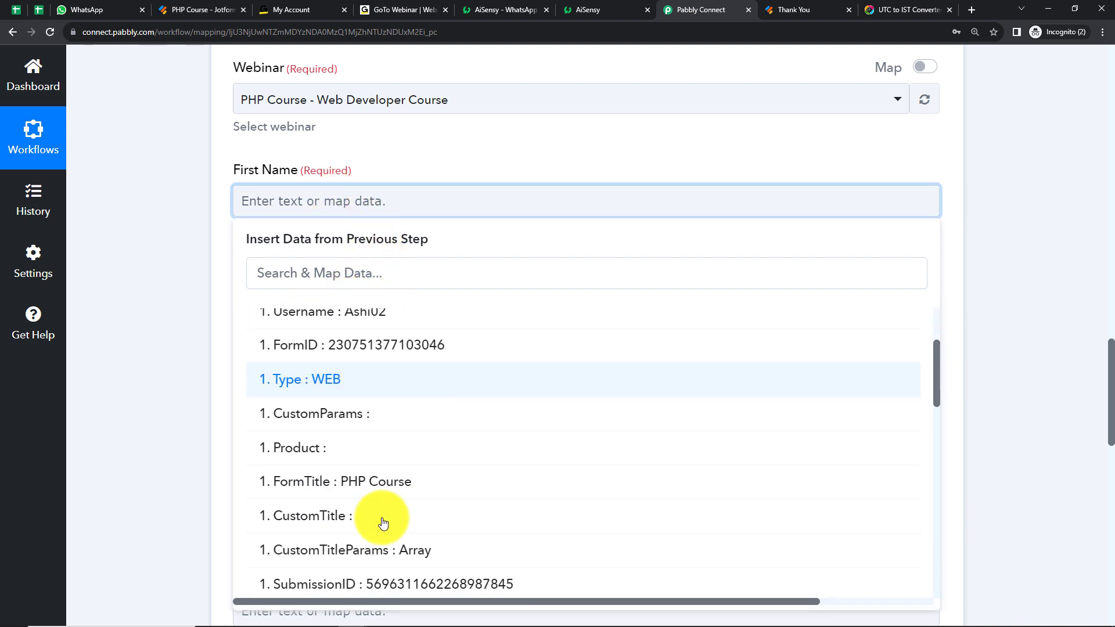
pyautogui.scroll(-5, 384, 522)
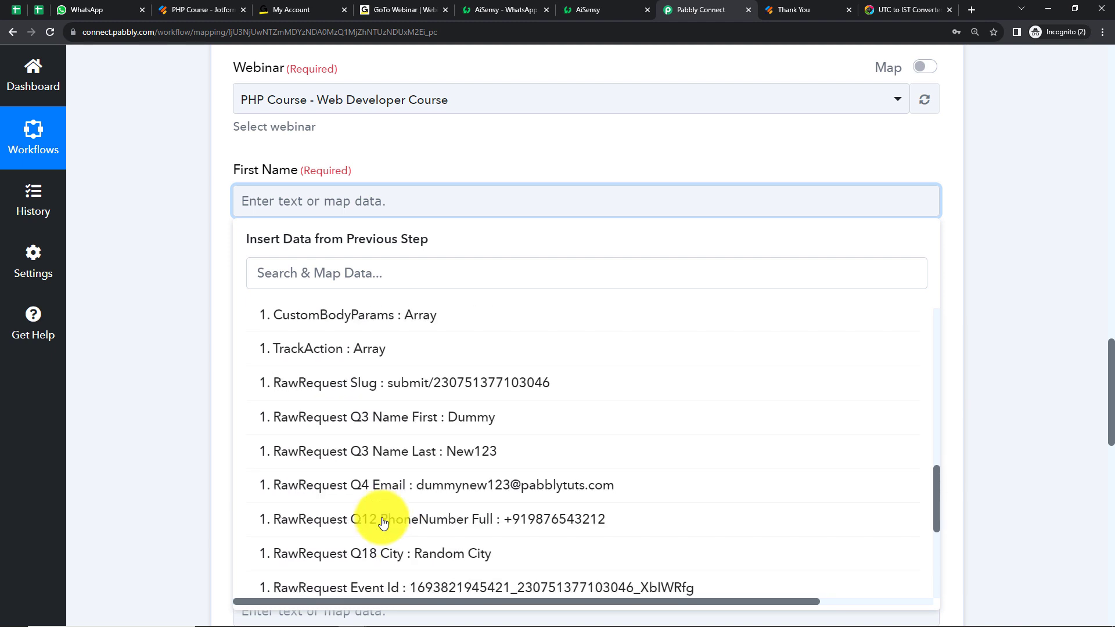
pyautogui.click(378, 428)
# Map the registrant's Last Name to the webhook's RawRequest Q3 Name Last field
pyautogui.click(294, 311)
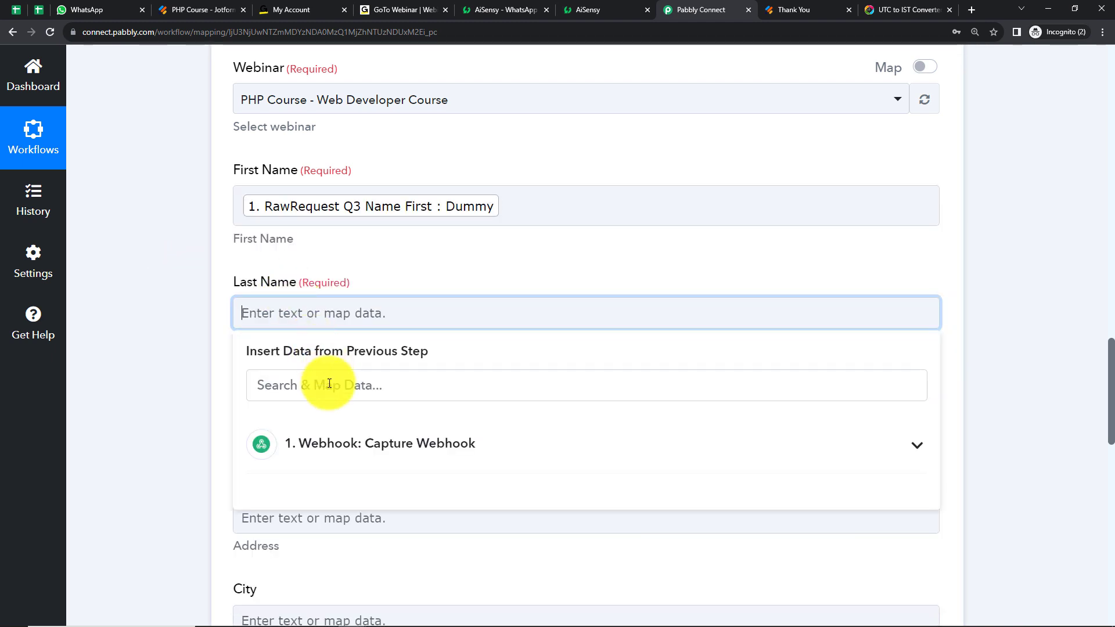
pyautogui.click(330, 446)
pyautogui.scroll(-15, 430, 557)
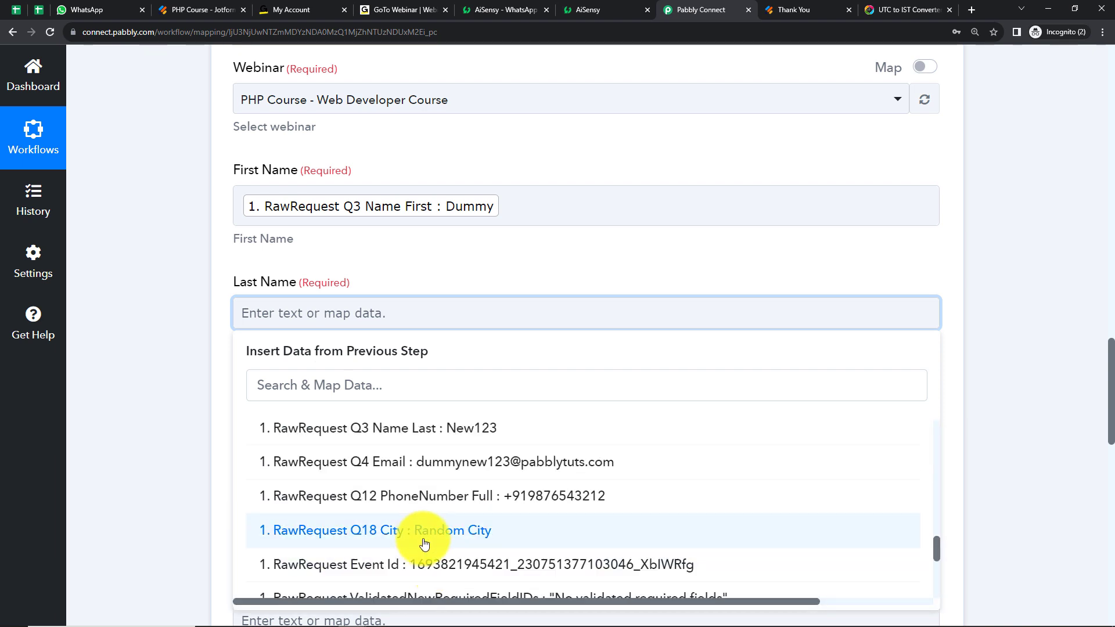
pyautogui.click(388, 428)
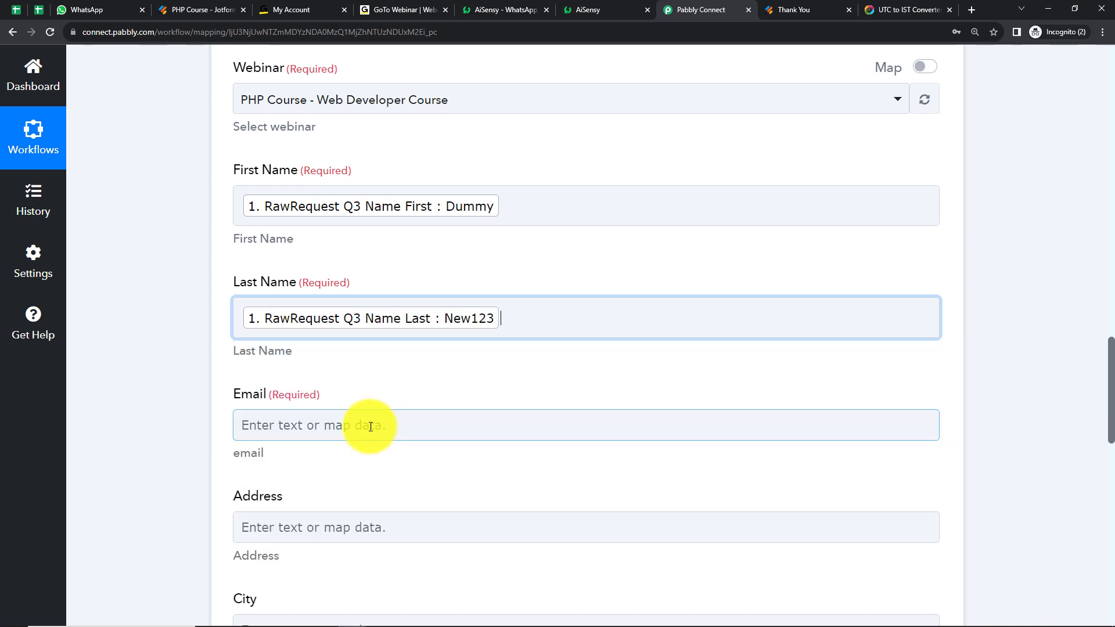
# Map the registrant's Email to the webhook's RawRequest Q4 Email field, searching the previous step's data for "@"
pyautogui.click(159, 334)
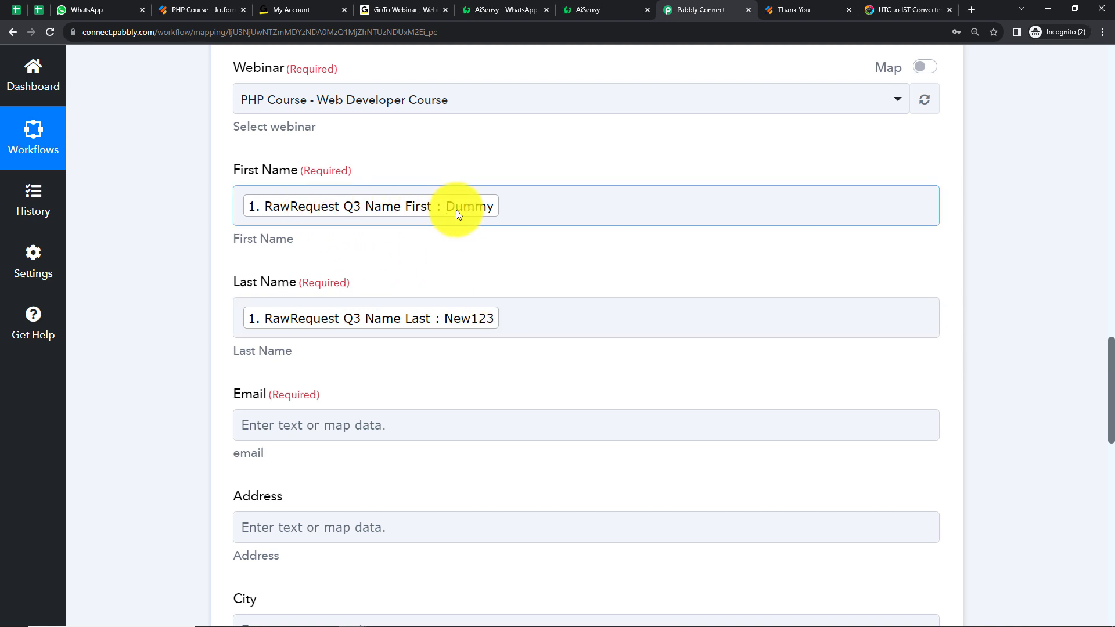
pyautogui.scroll(-2, 476, 284)
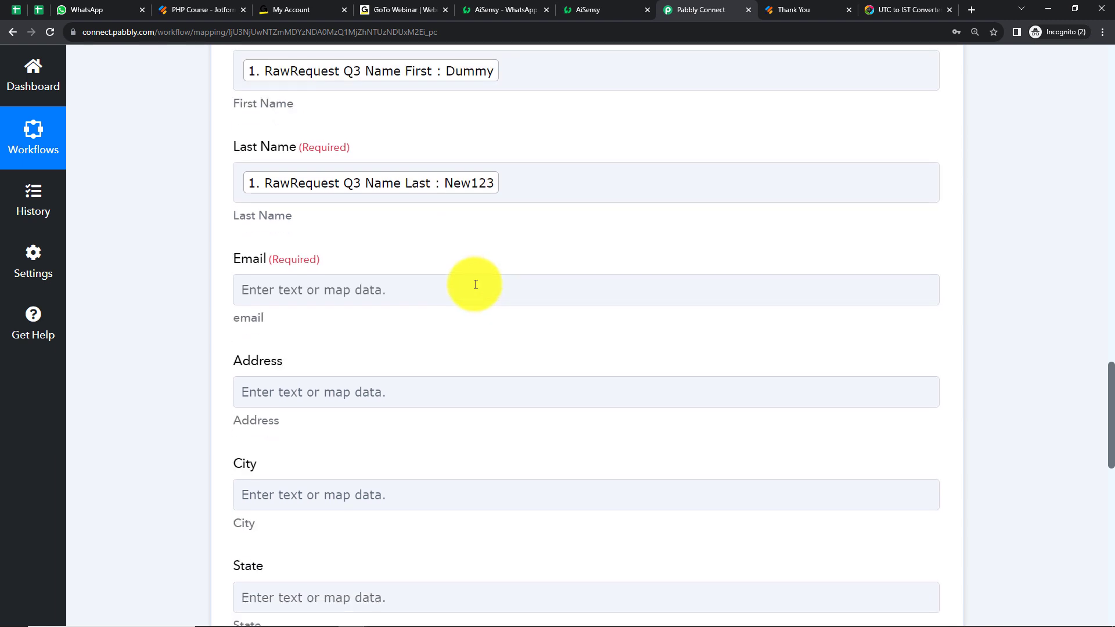
pyautogui.click(346, 295)
pyautogui.click(379, 406)
pyautogui.click(383, 368)
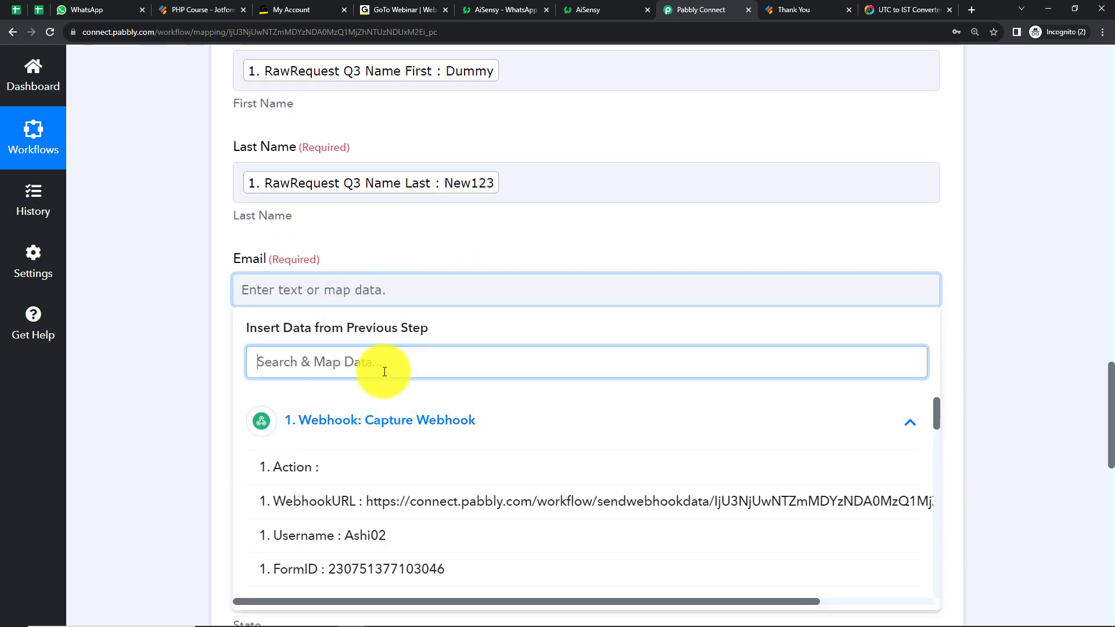
pyautogui.write('@')
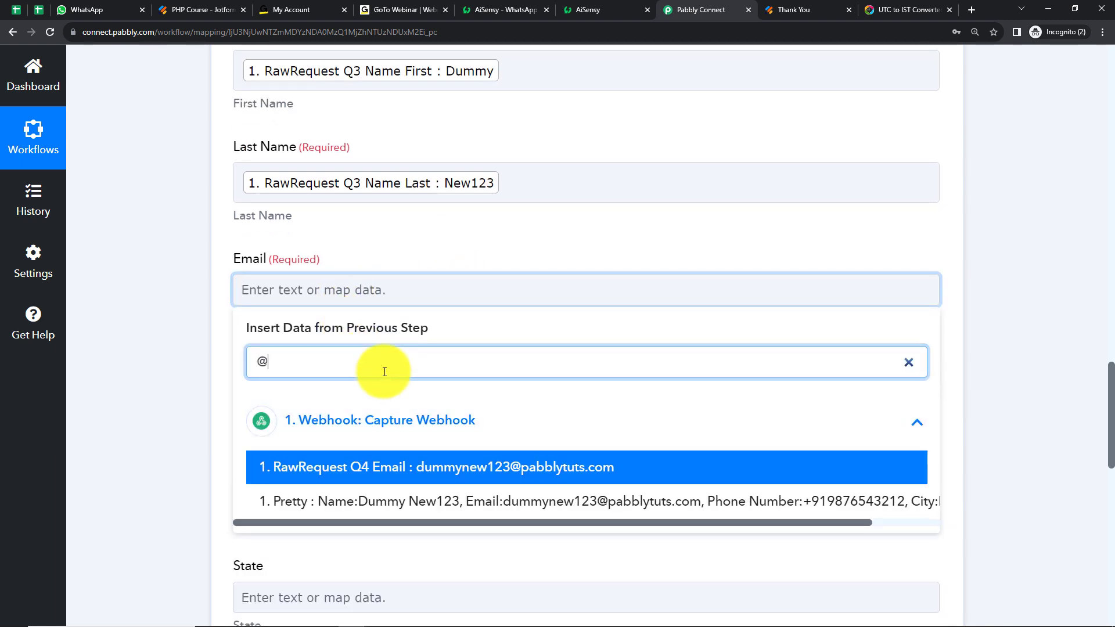
pyautogui.click(411, 466)
pyautogui.click(178, 356)
# Map the registrant's City to the webhook's RawRequest Q18 City field
pyautogui.scroll(-2, 212, 331)
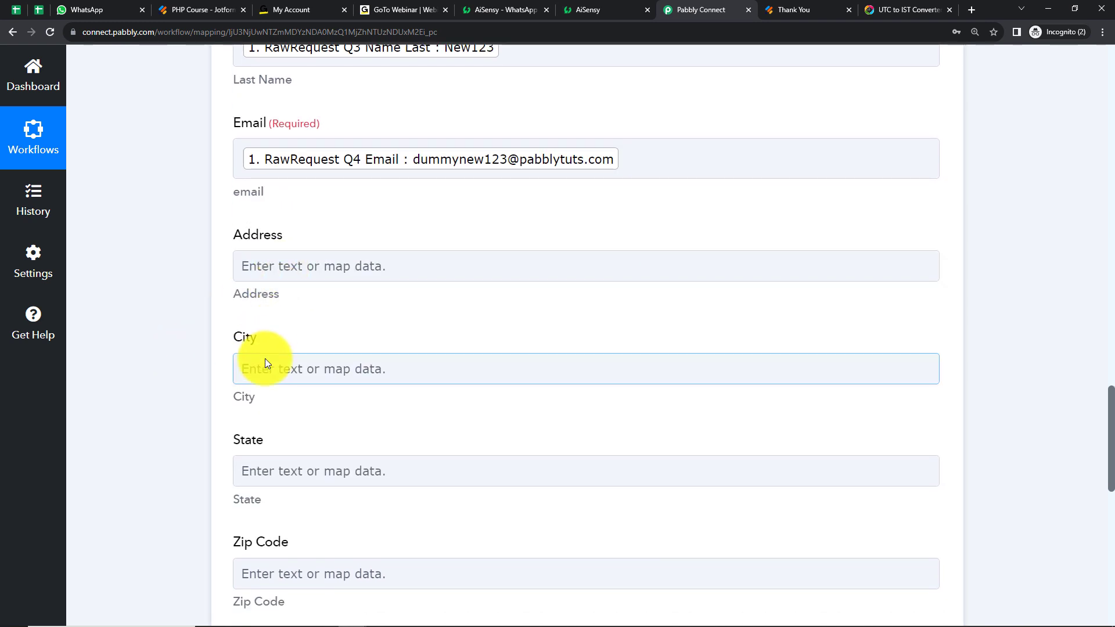
pyautogui.click(291, 366)
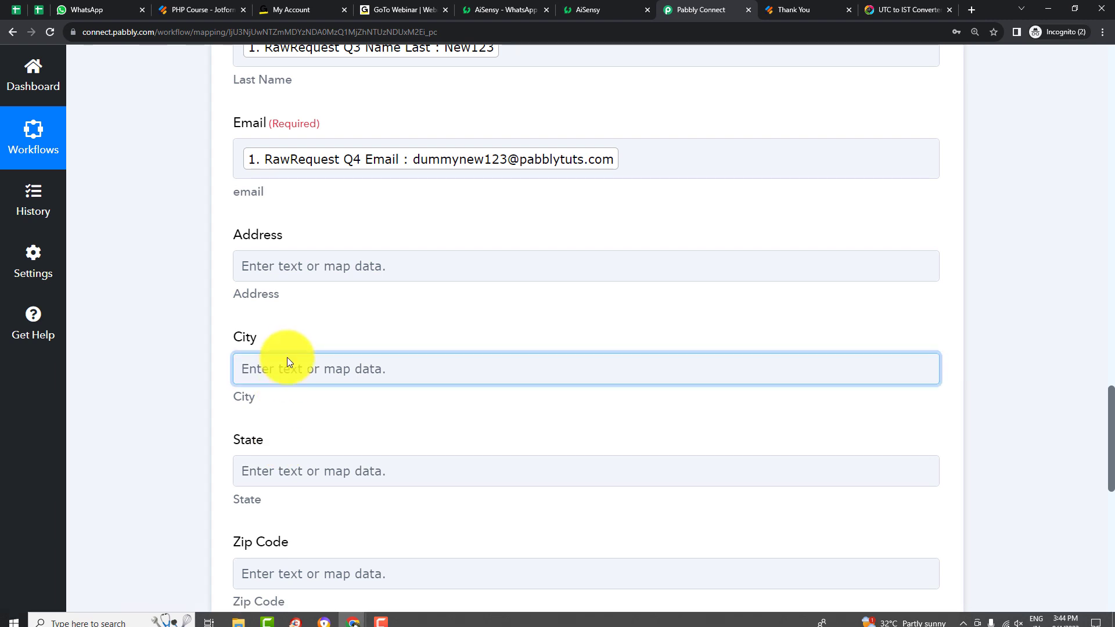
pyautogui.click(566, 511)
pyautogui.scroll(-2, 572, 527)
pyautogui.scroll(-10, 572, 526)
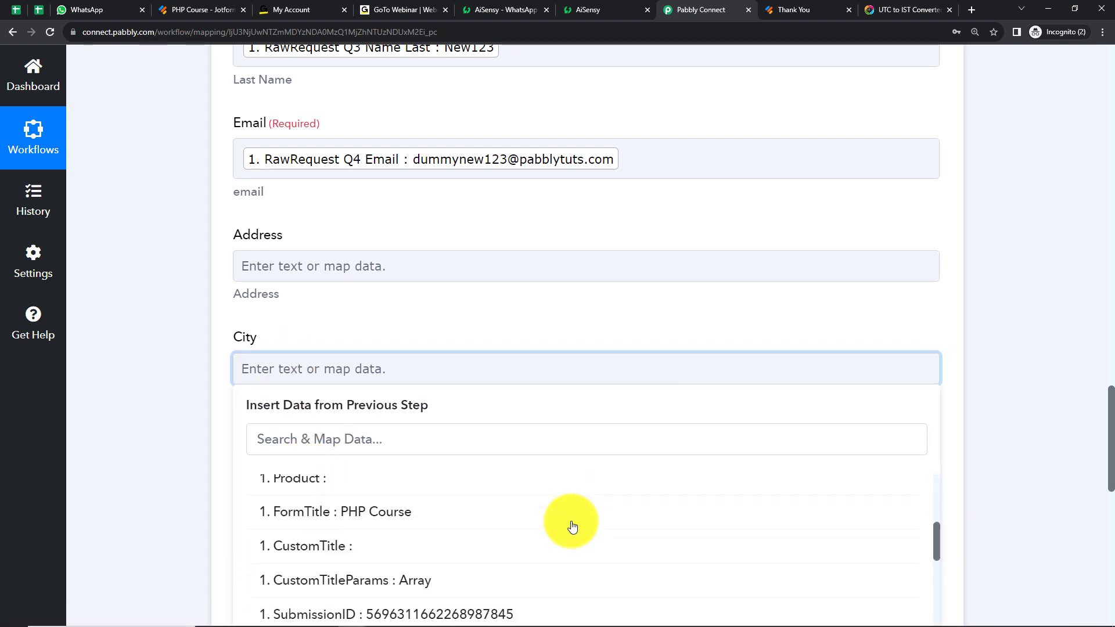
pyautogui.scroll(-4, 572, 527)
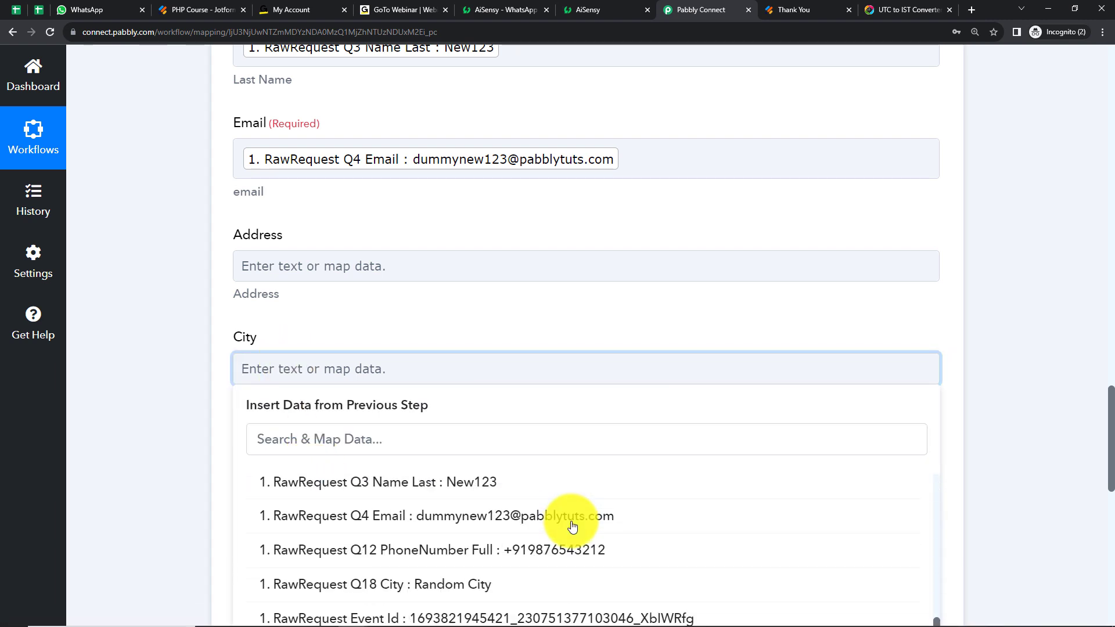
pyautogui.click(458, 590)
pyautogui.click(123, 385)
# Map the registrant's Phone to the webhook's RawRequest Q12 PhoneNumber Full field
pyautogui.scroll(-2, 123, 385)
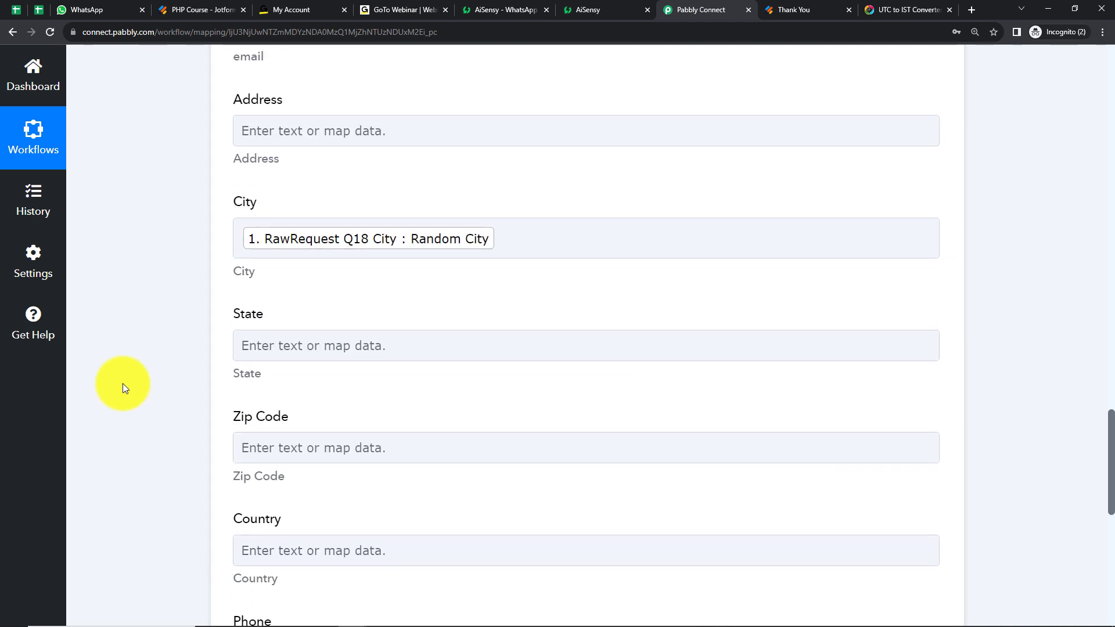
pyautogui.scroll(-4, 293, 445)
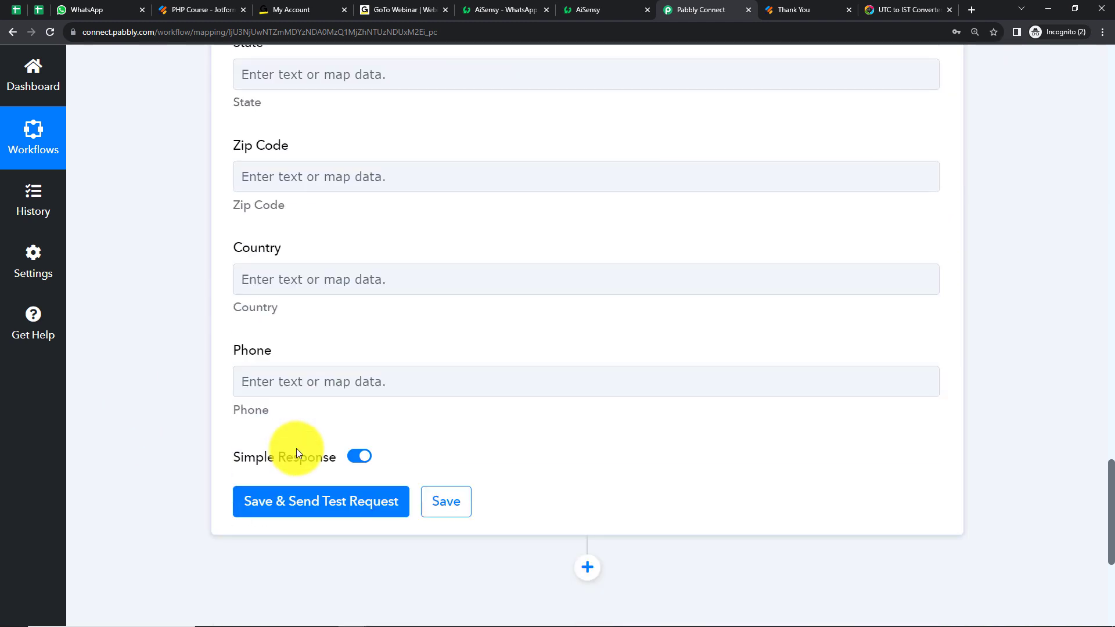
pyautogui.click(311, 380)
pyautogui.click(388, 519)
pyautogui.scroll(-5, 604, 577)
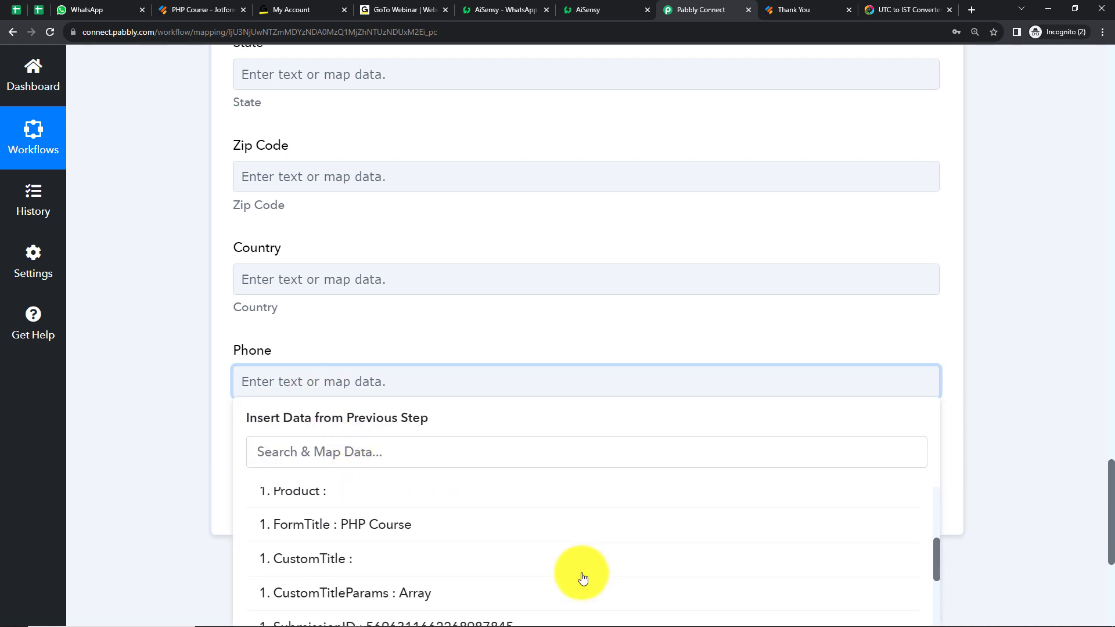
pyautogui.scroll(-8, 538, 580)
pyautogui.scroll(-3, 537, 583)
pyautogui.click(529, 585)
pyautogui.click(183, 409)
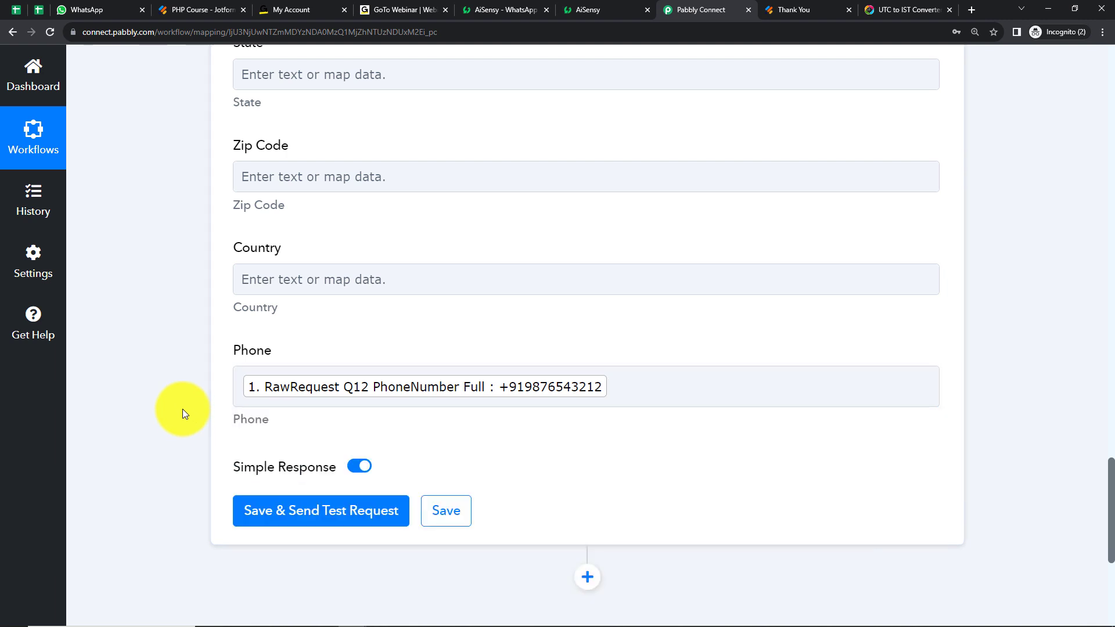
# Leave State, Zip Code and Country empty, then save the GoToWebinar action and send a test request
pyautogui.scroll(2, 322, 350)
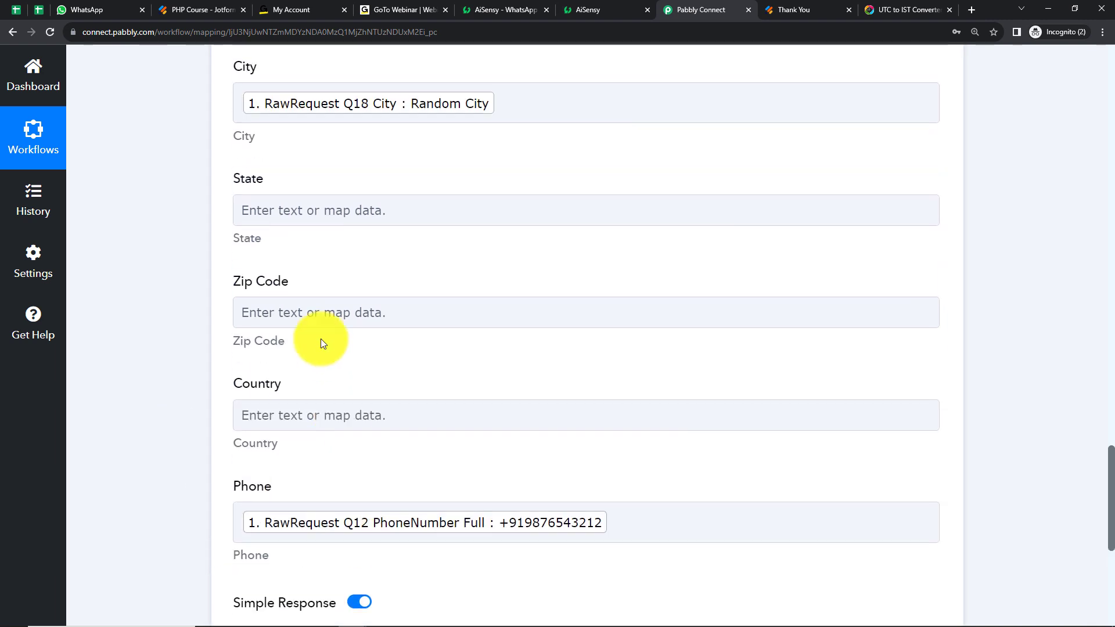
pyautogui.click(317, 418)
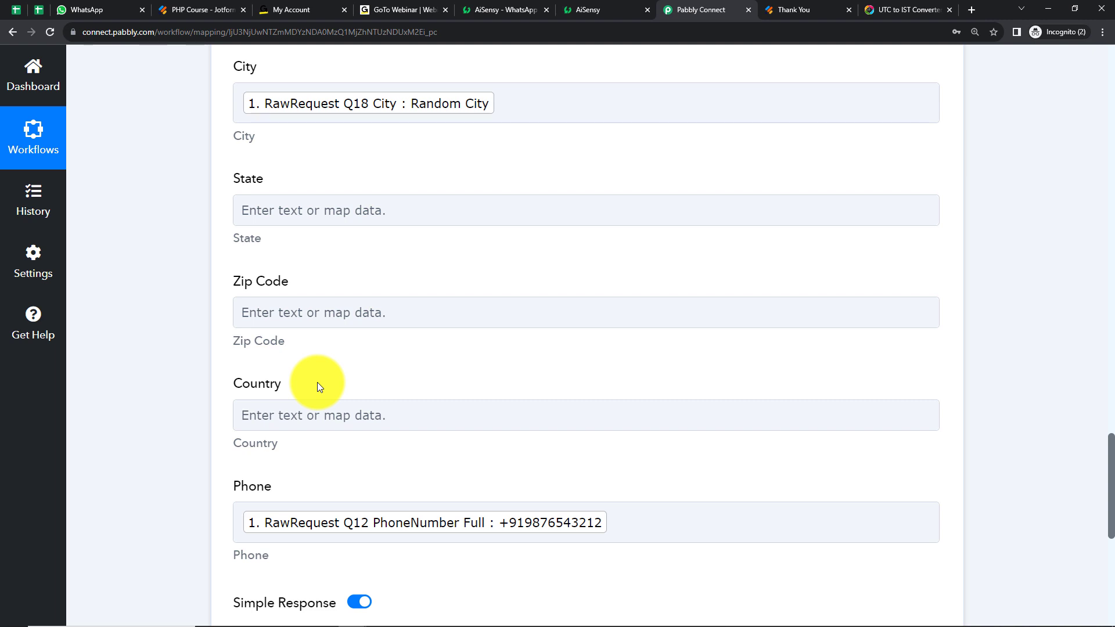
pyautogui.scroll(-6, 232, 350)
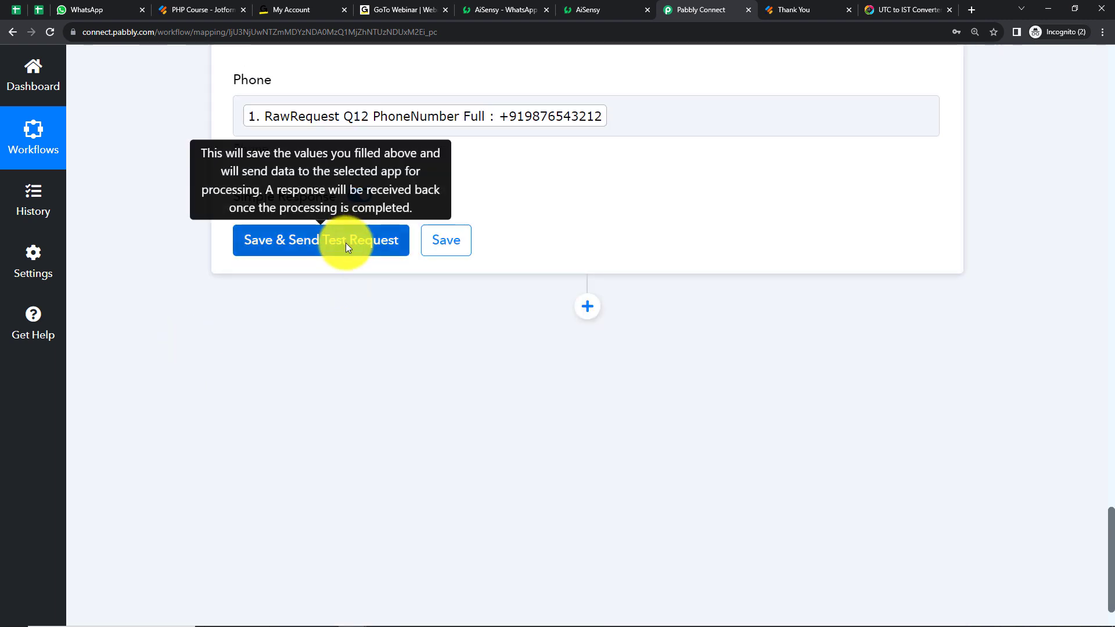
pyautogui.click(347, 246)
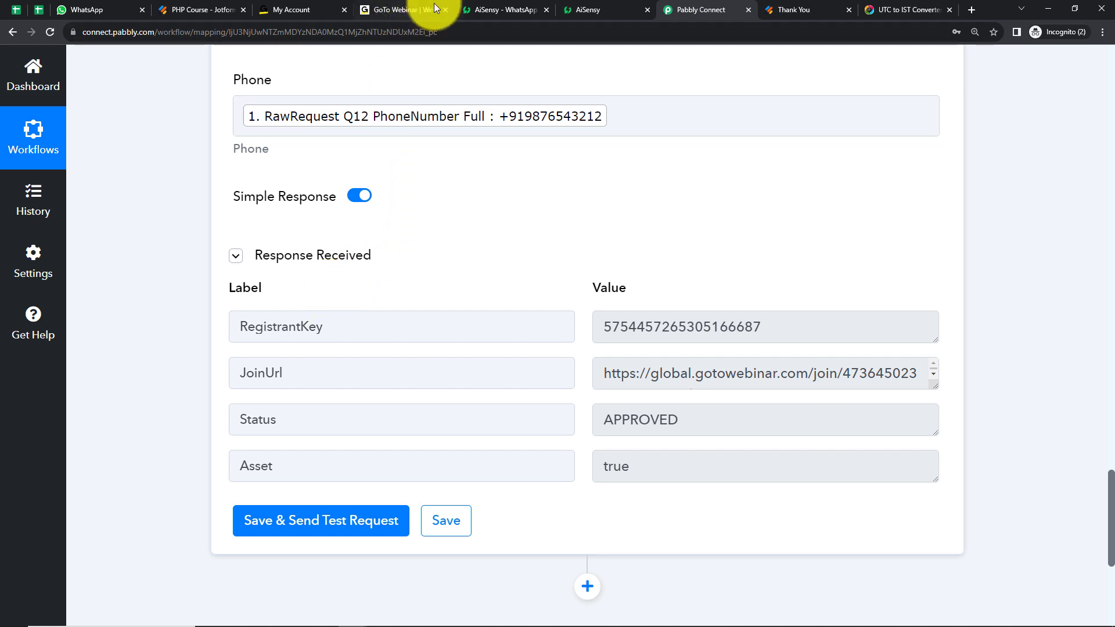
# Switch to GoTo Webinar, reload the dashboard and check the registrants list of PHP Course - Web Developer Course
pyautogui.click(409, 9)
pyautogui.click(51, 33)
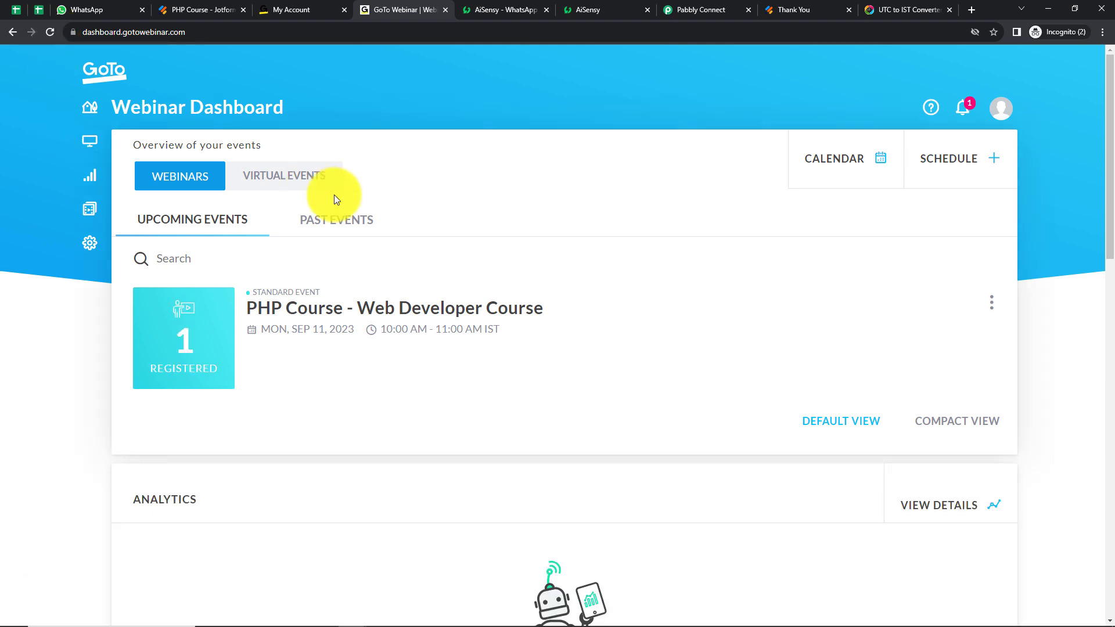
pyautogui.click(331, 310)
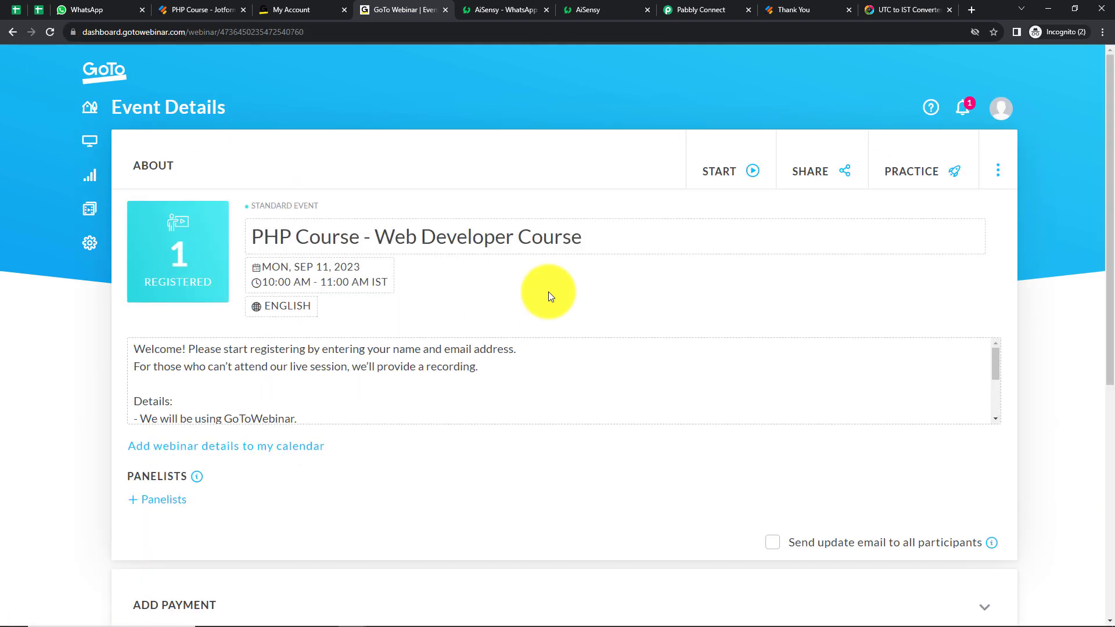
pyautogui.scroll(-5, 548, 296)
pyautogui.scroll(-5, 548, 291)
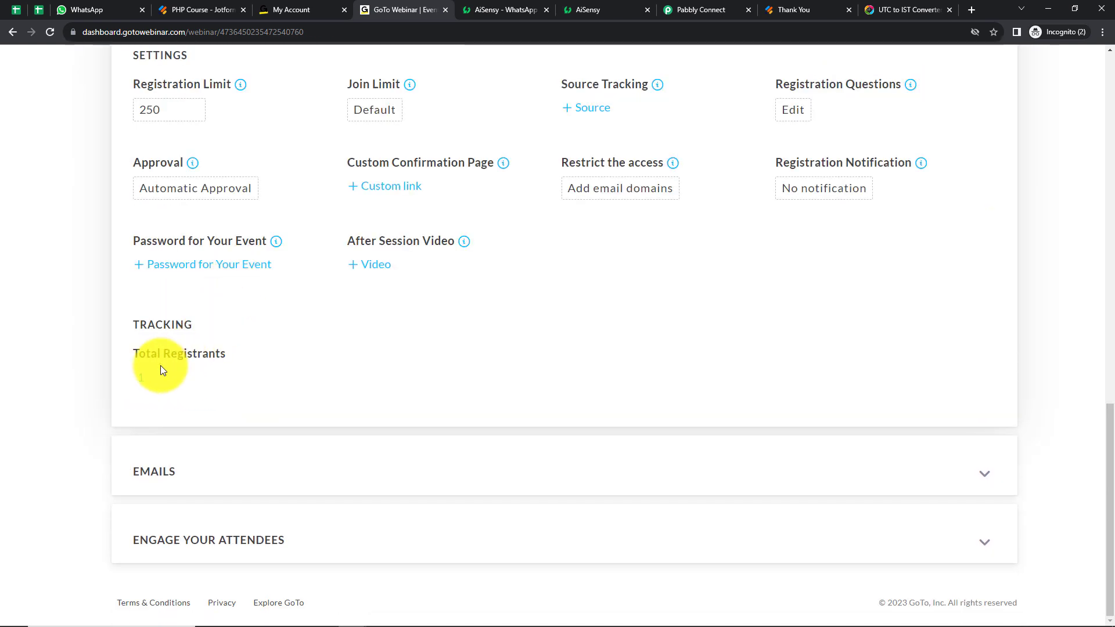
pyautogui.click(141, 379)
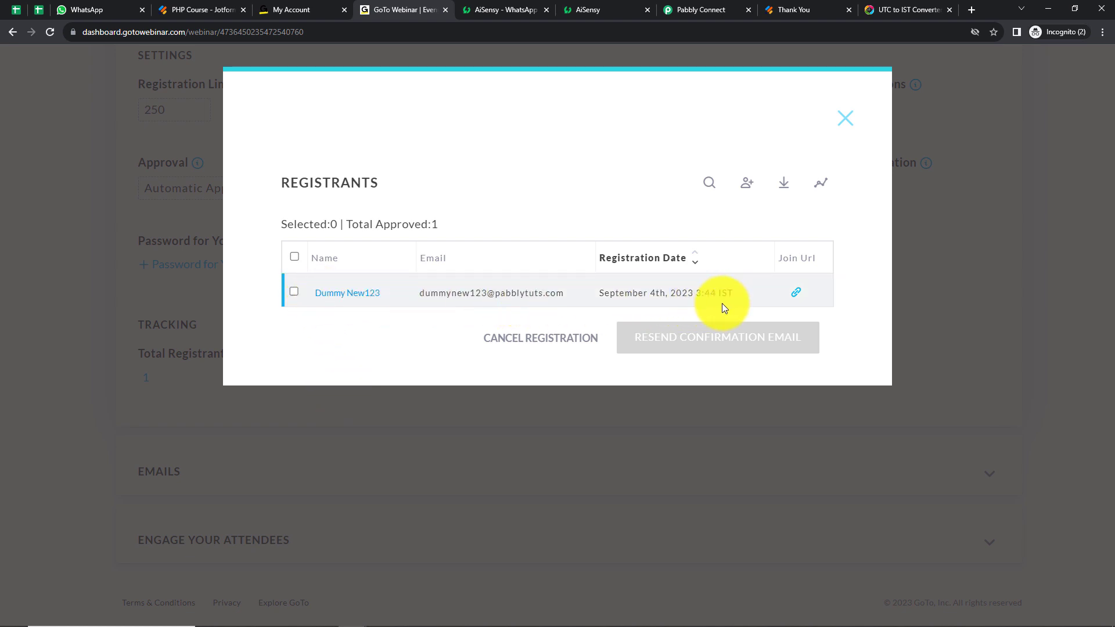
pyautogui.click(845, 118)
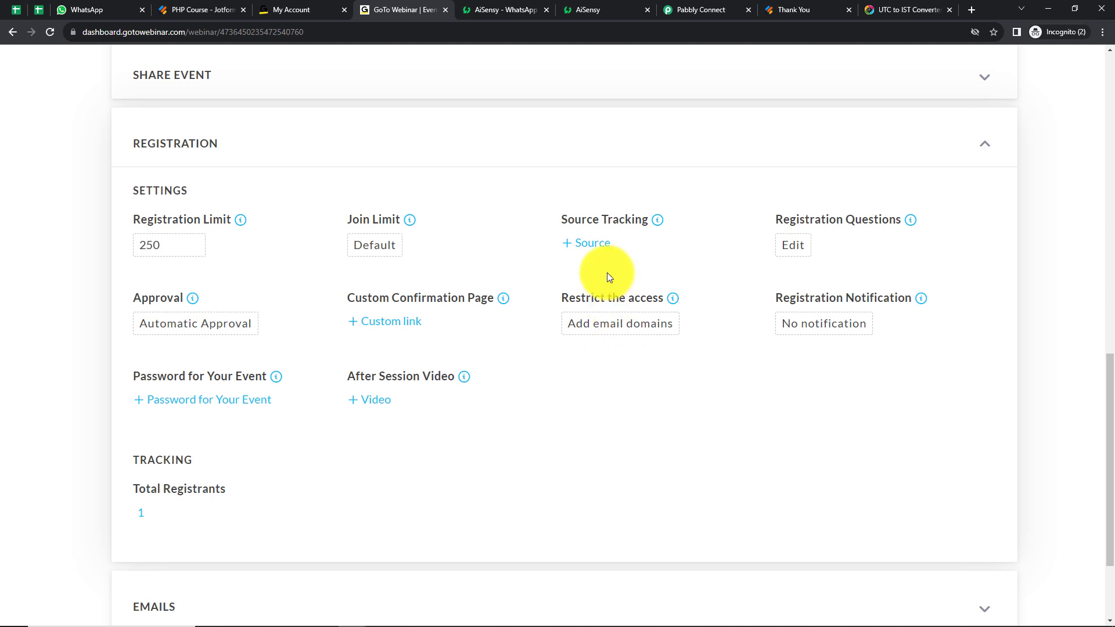
# Return to Pabbly Connect and add a WhatsApp by AiSensy action with the Send Template Message event after the registrant step
pyautogui.click(712, 4)
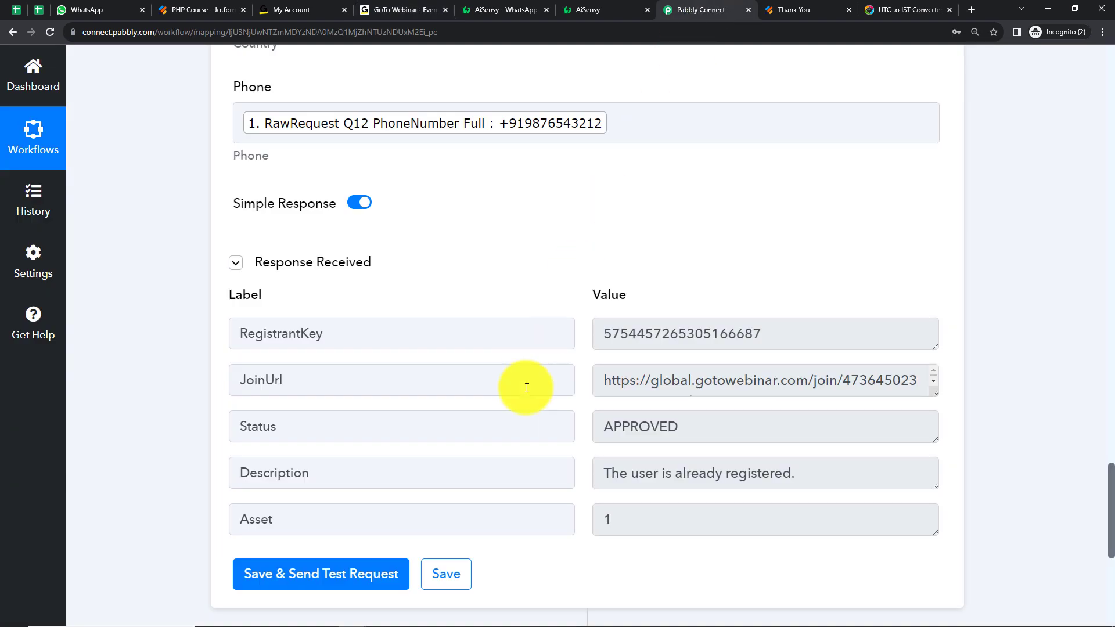
pyautogui.scroll(-7, 937, 337)
pyautogui.click(588, 233)
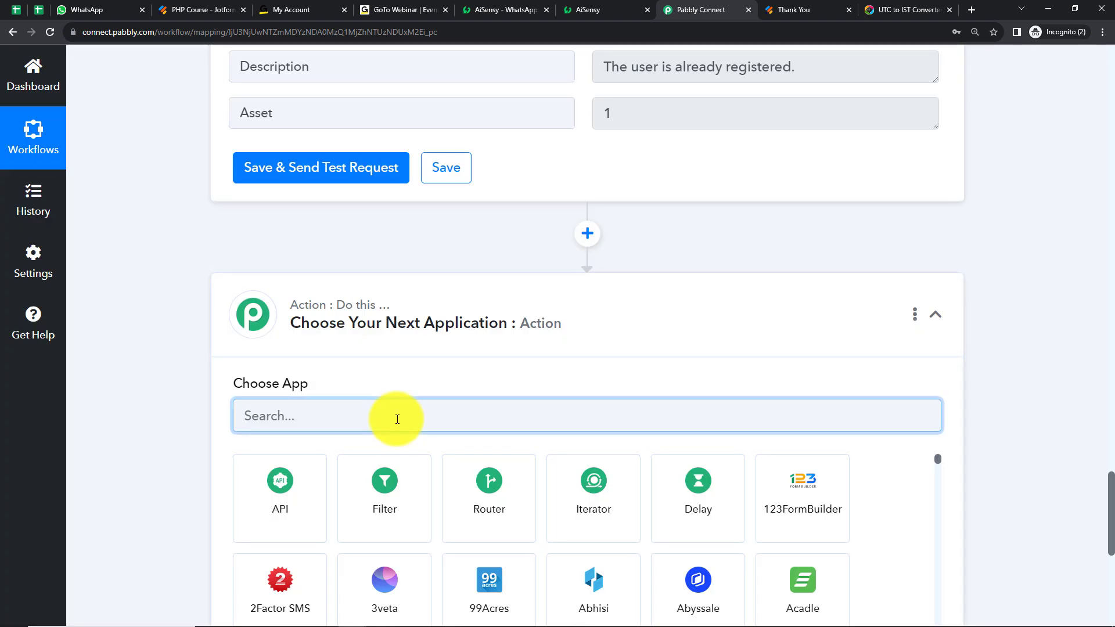
pyautogui.write('whats')
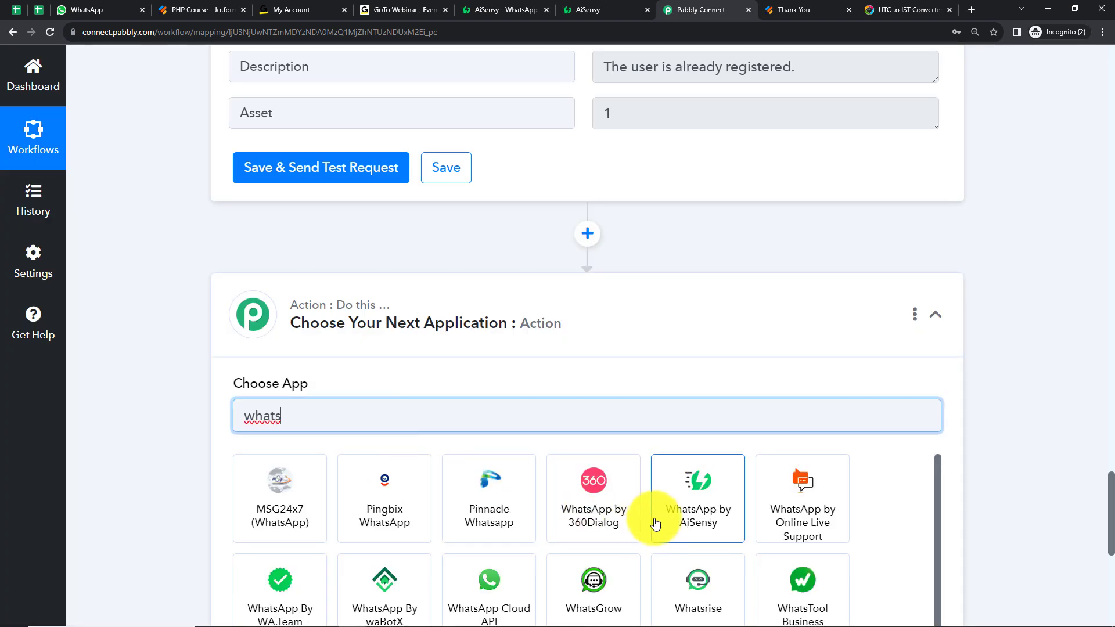
pyautogui.click(654, 515)
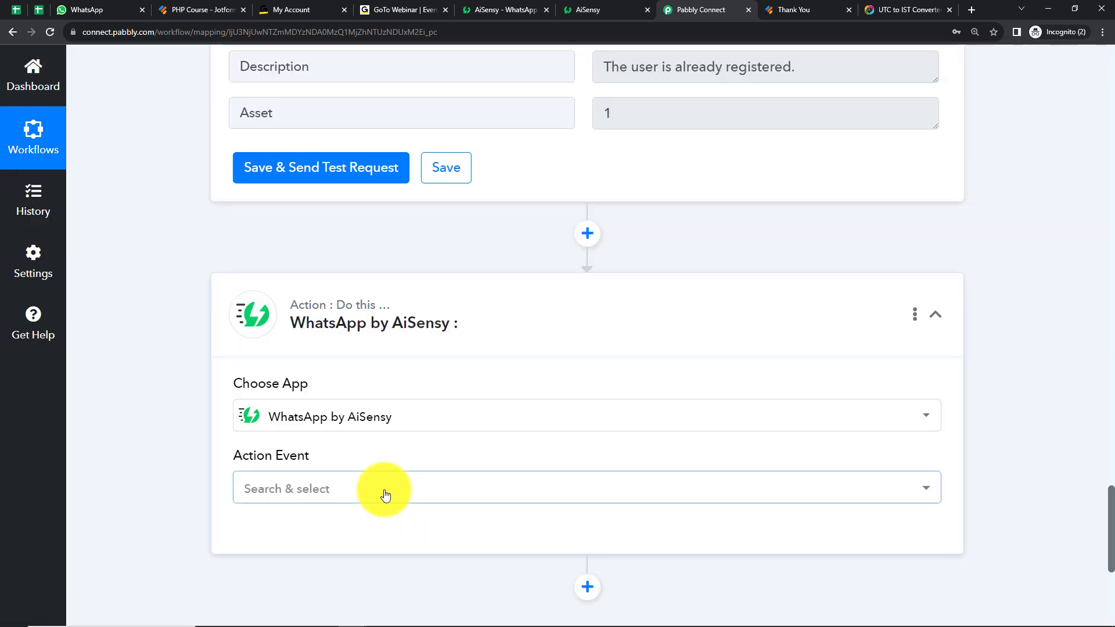
pyautogui.click(381, 490)
pyautogui.click(311, 432)
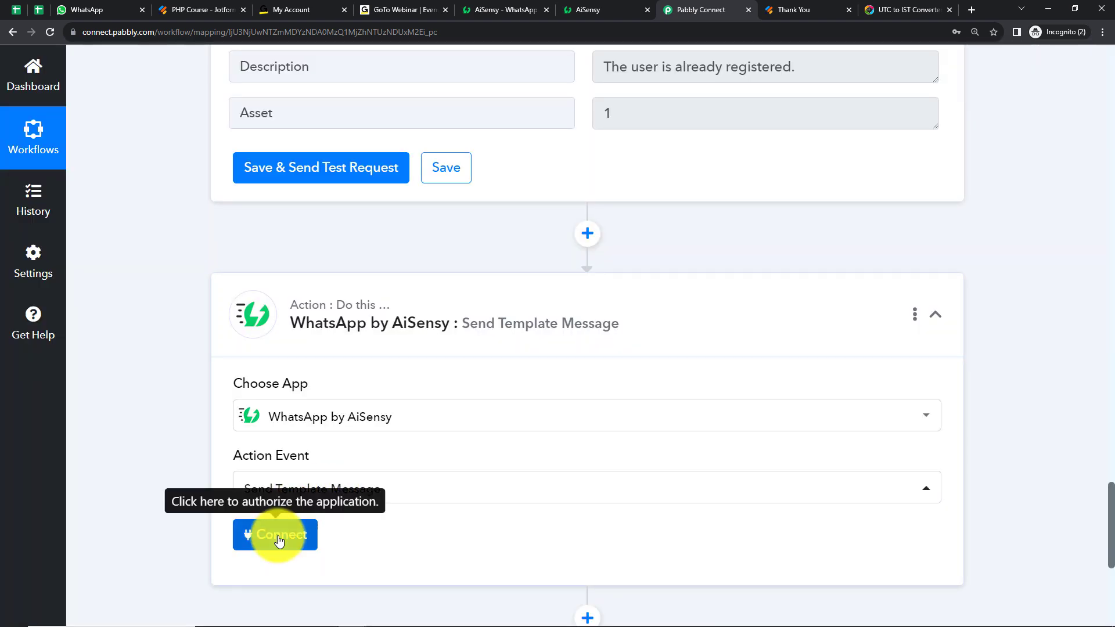
# Start a new WhatsApp by AiSensy connection and copy the API key from the AiSensy account's management settings
pyautogui.click(278, 540)
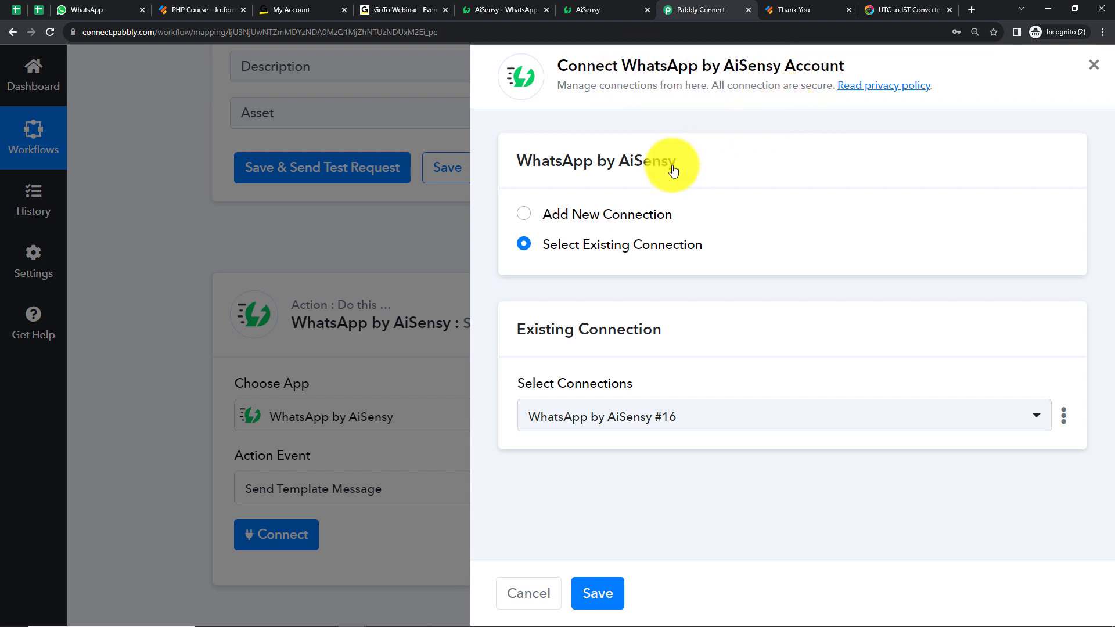
pyautogui.click(525, 214)
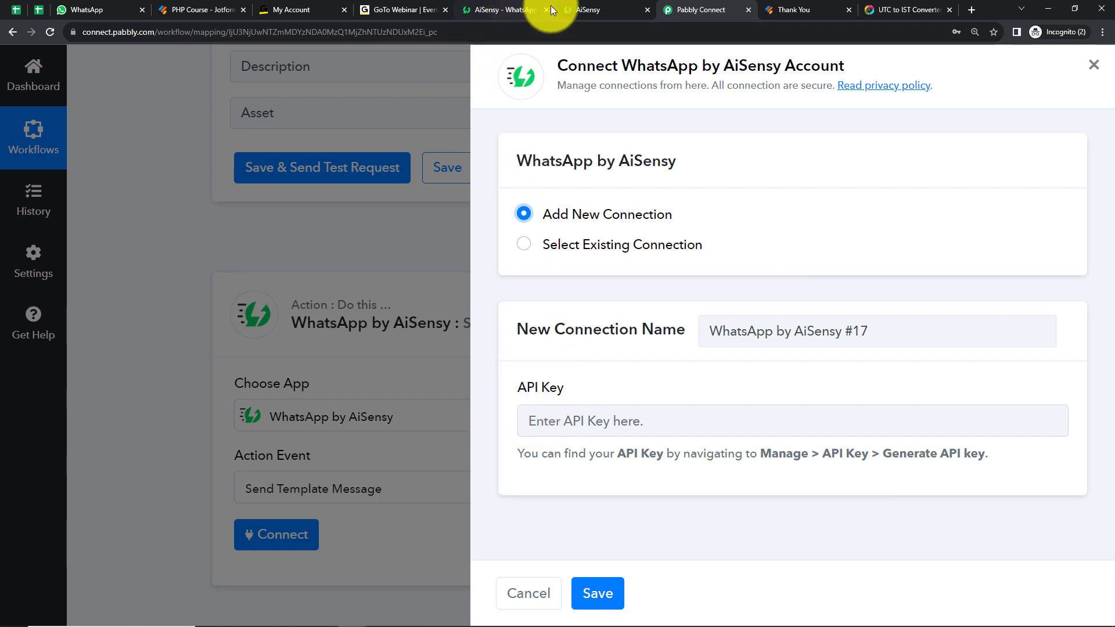
pyautogui.click(590, 9)
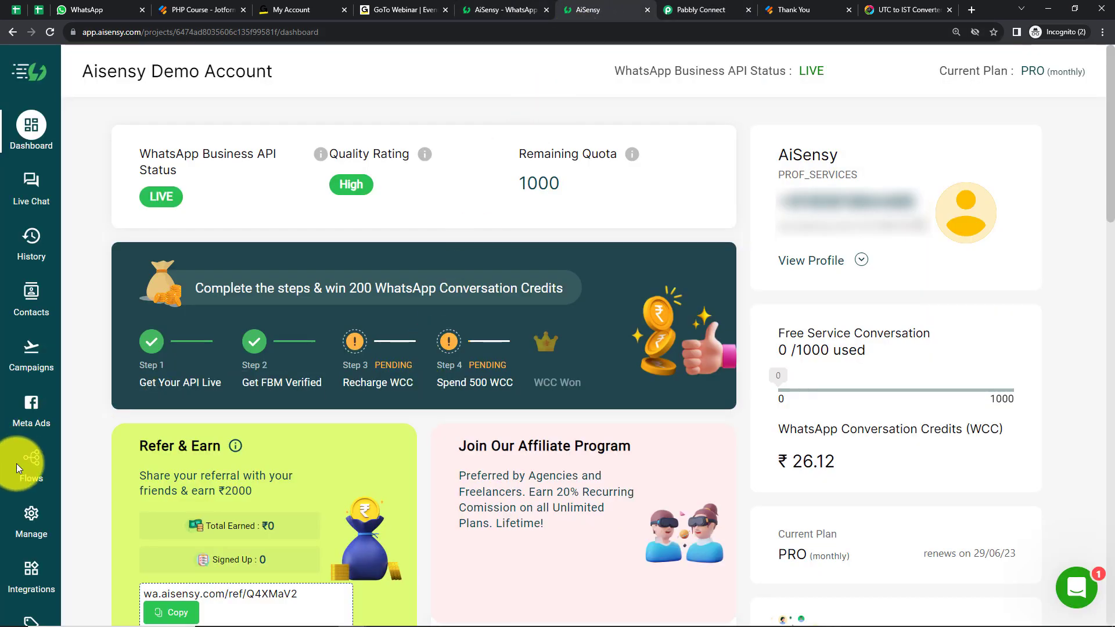
pyautogui.click(36, 514)
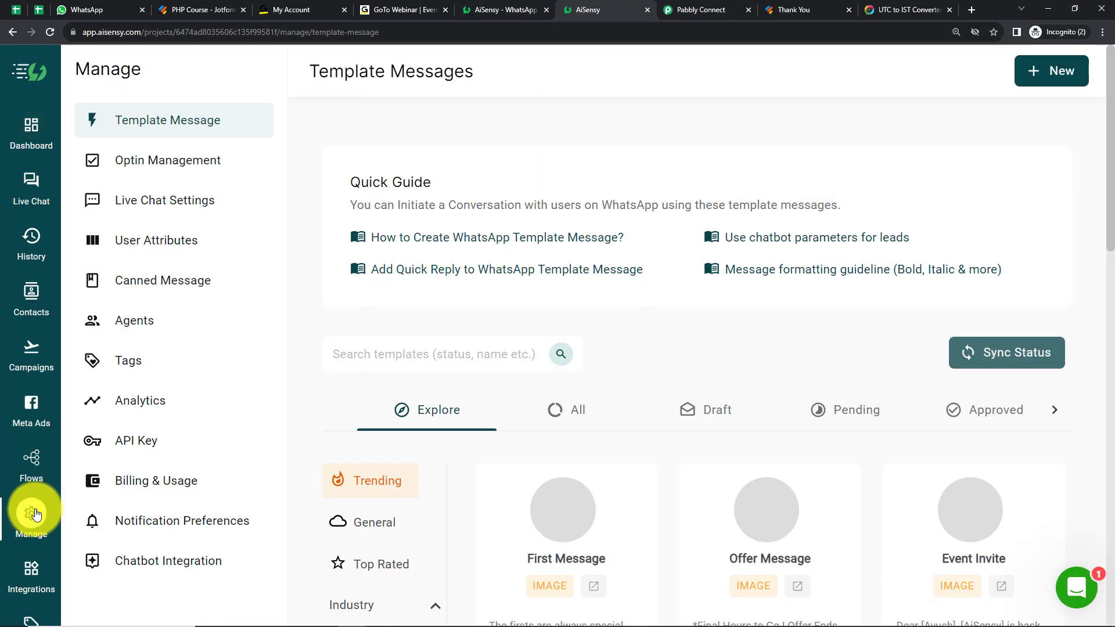
pyautogui.click(143, 442)
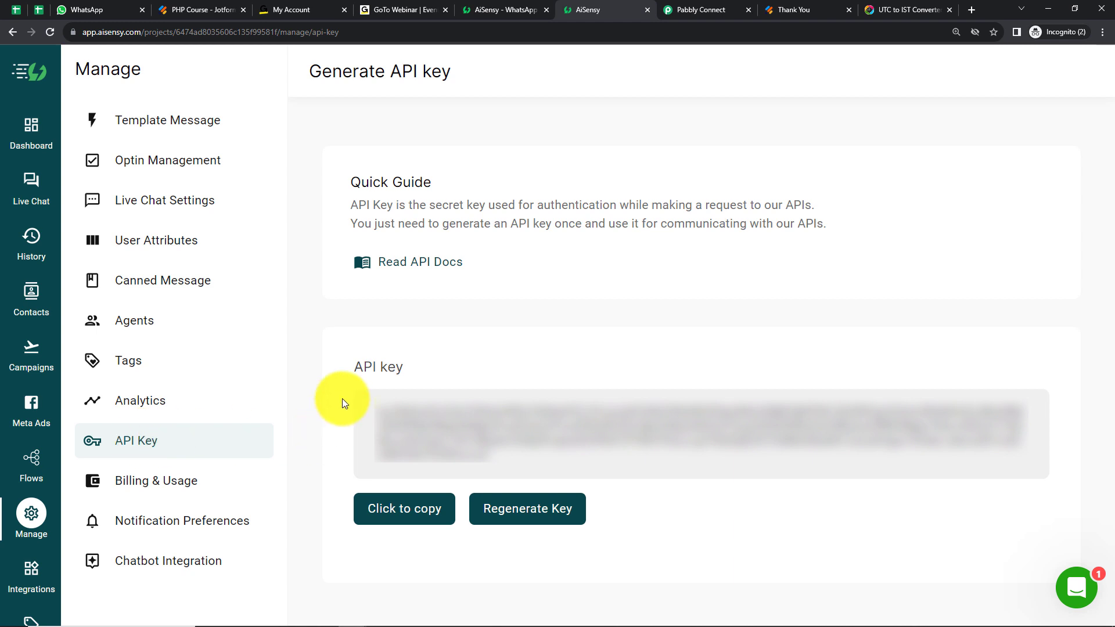
pyautogui.click(420, 506)
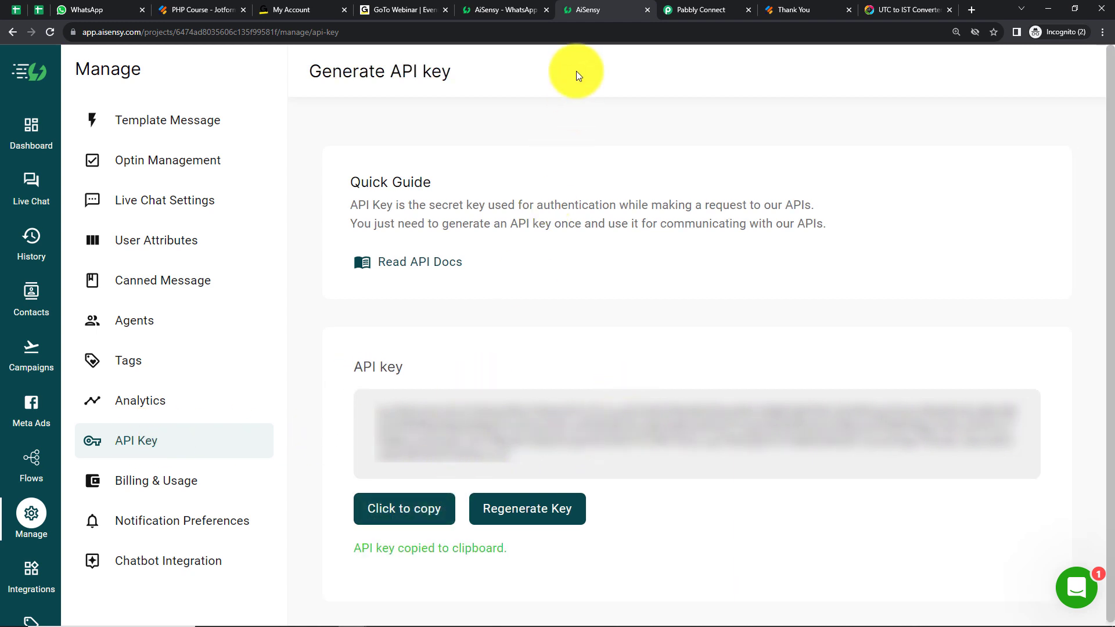
# Paste the API key into the new WhatsApp by AiSensy connection in Pabbly Connect and save it
pyautogui.click(674, 12)
pyautogui.click(565, 430)
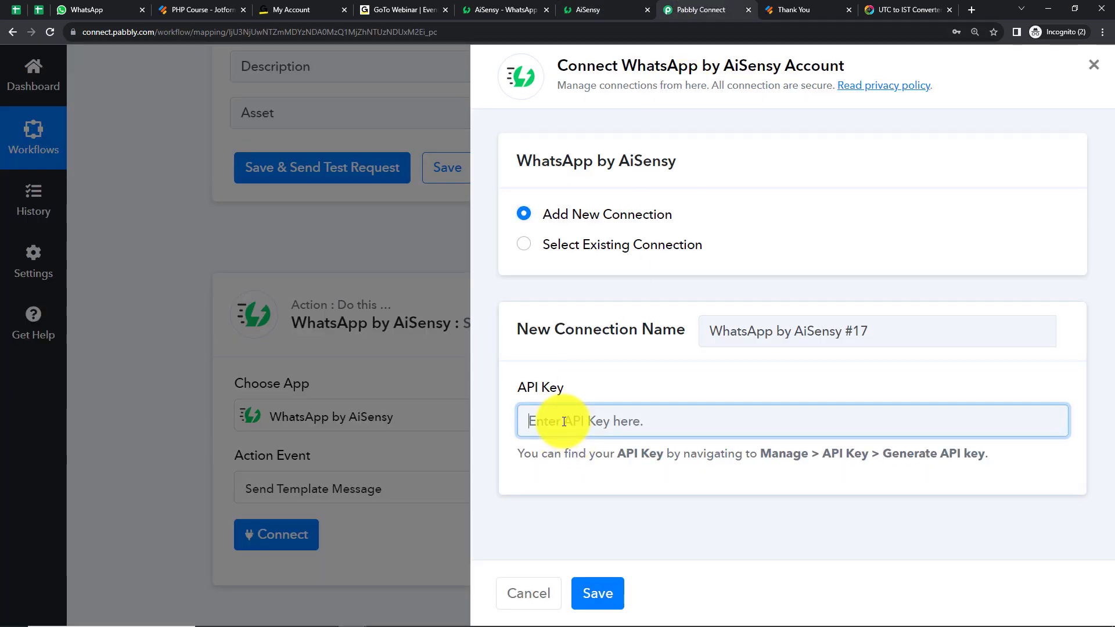
pyautogui.hotkey('ctrl', 'v')
pyautogui.click(622, 577)
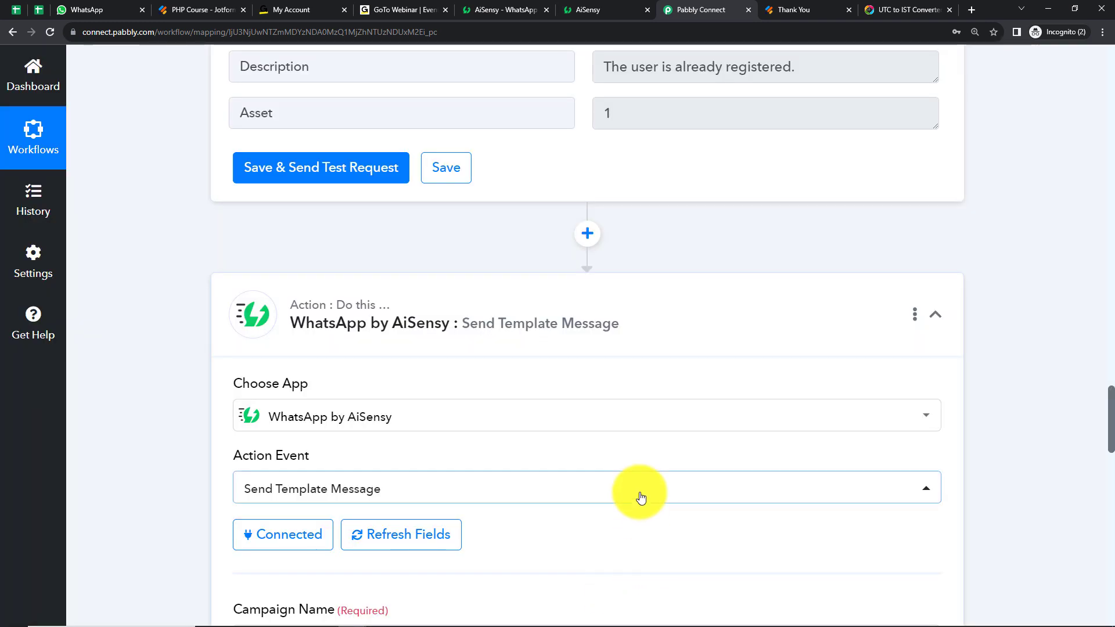
# Switch to AiSensy, look through the campaigns list and open the Webinar Final campaign to read its template message
pyautogui.scroll(-7, 557, 357)
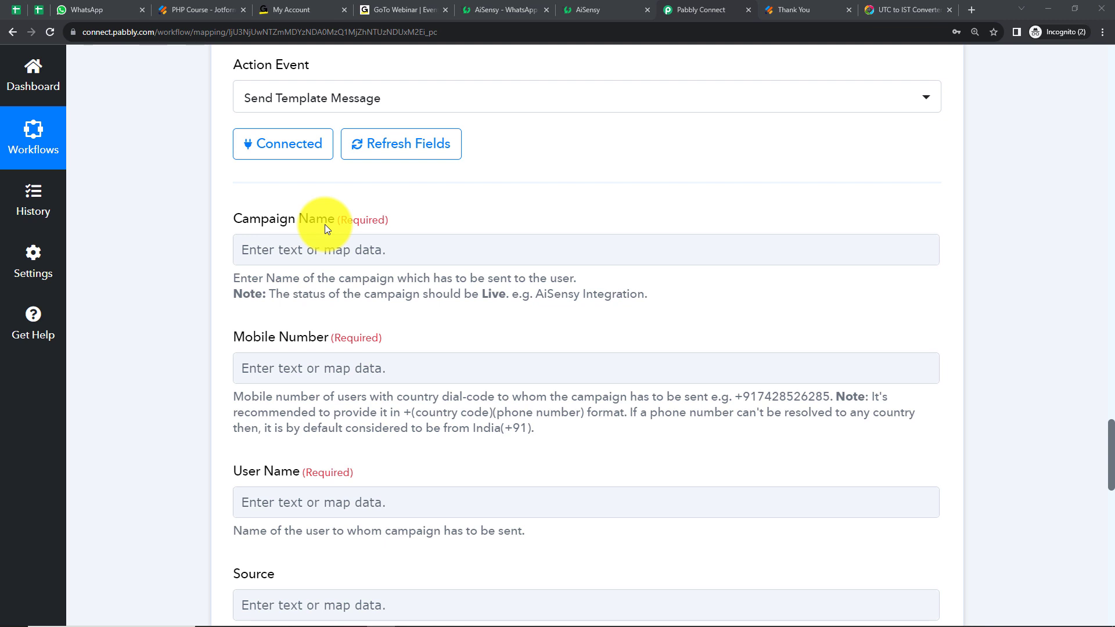
pyautogui.click(580, 10)
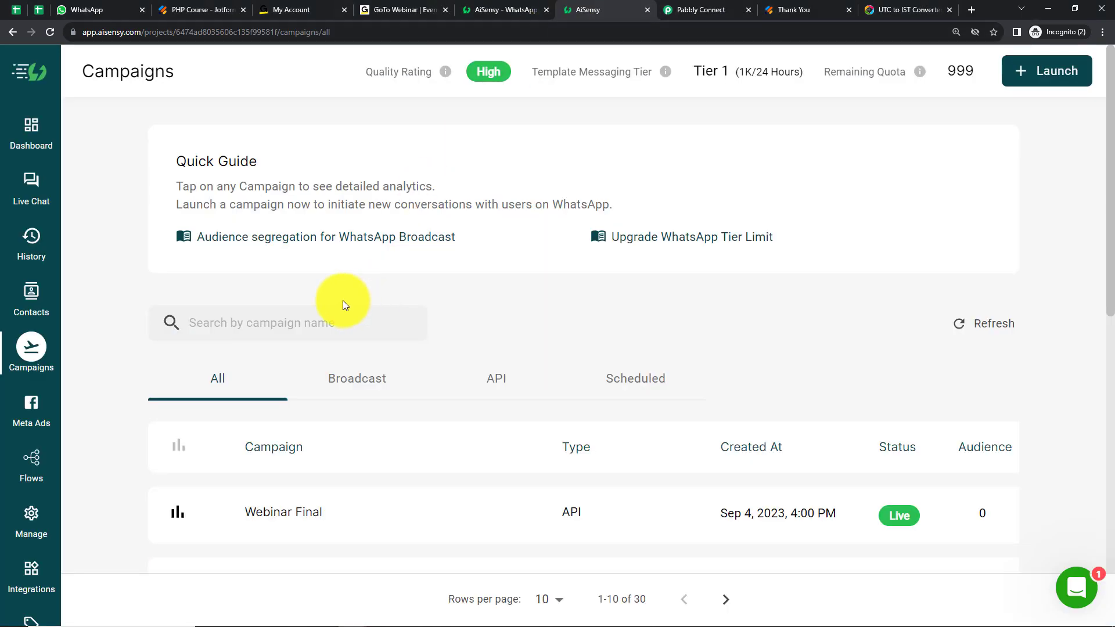
pyautogui.scroll(-5, 306, 395)
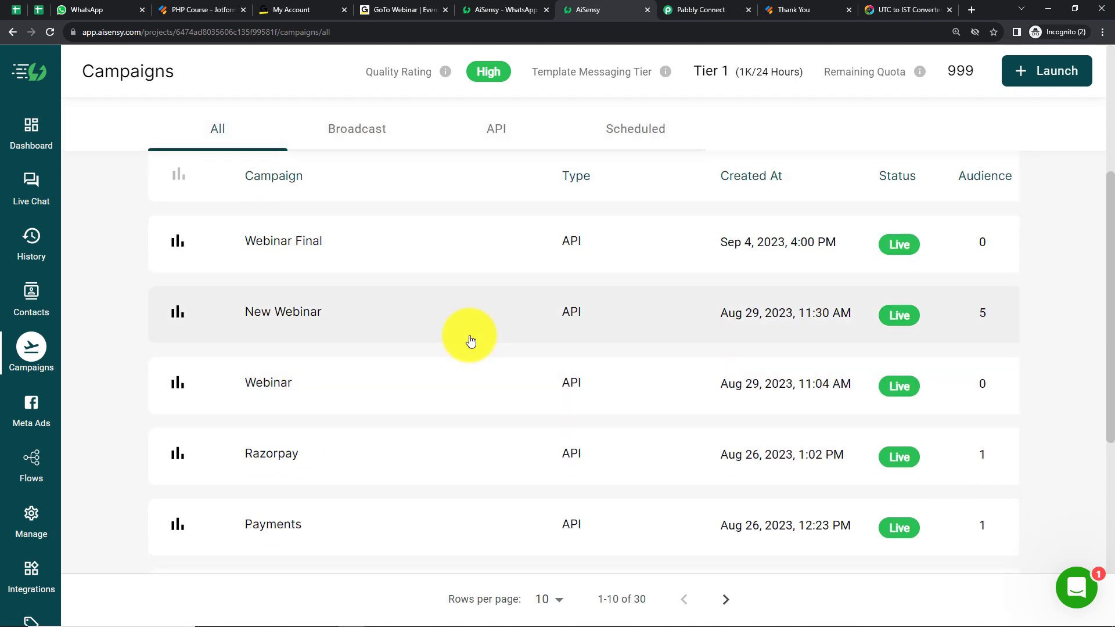
pyautogui.scroll(-2, 469, 341)
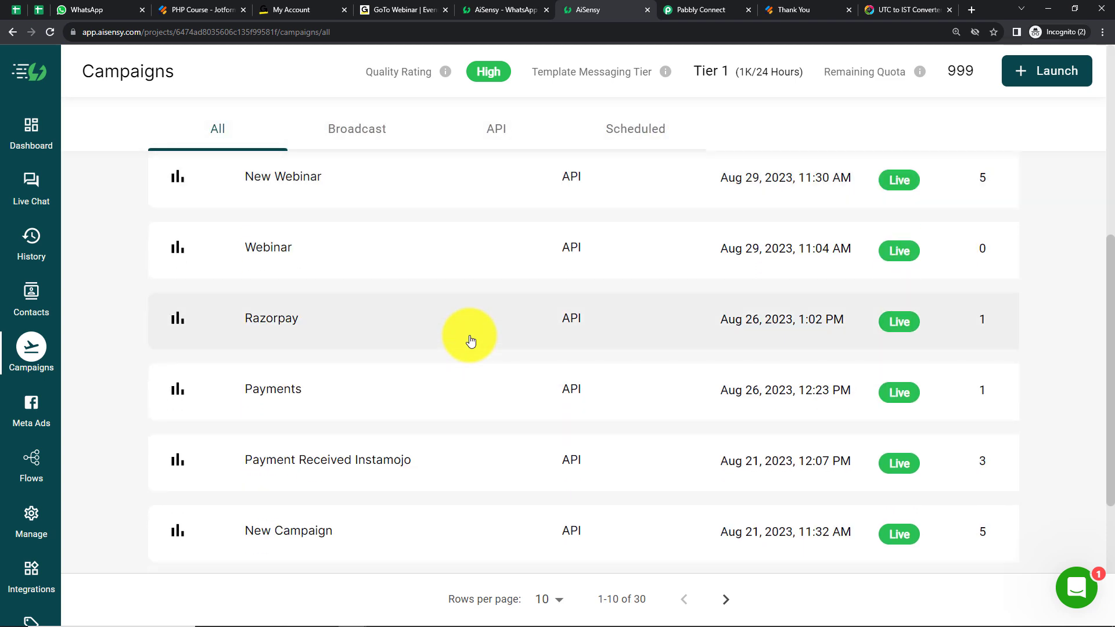
pyautogui.scroll(5, 472, 349)
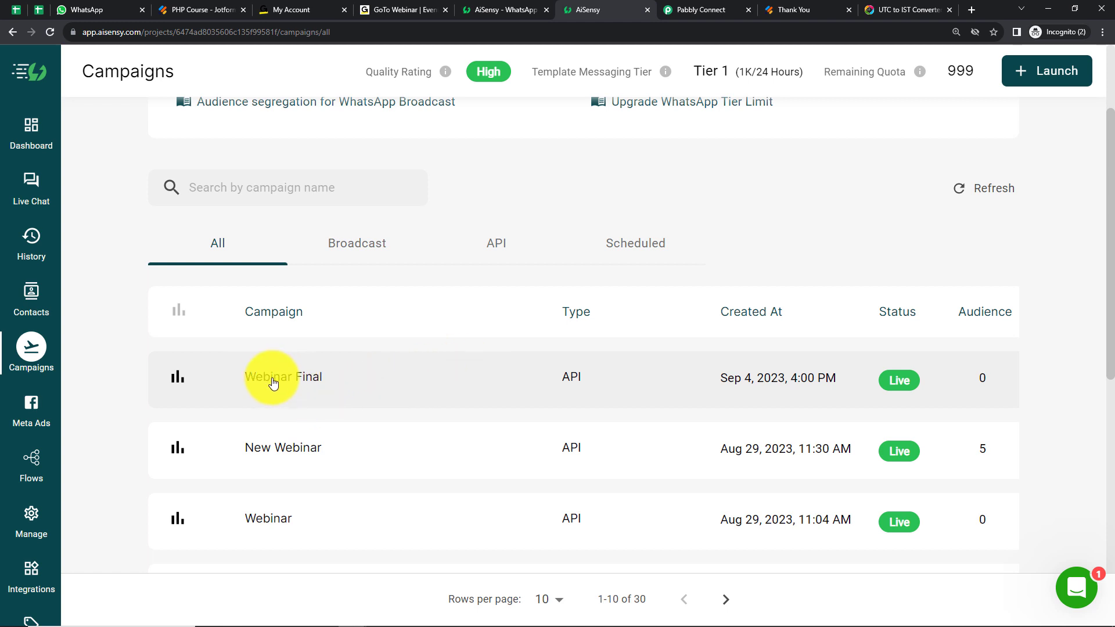
pyautogui.click(294, 382)
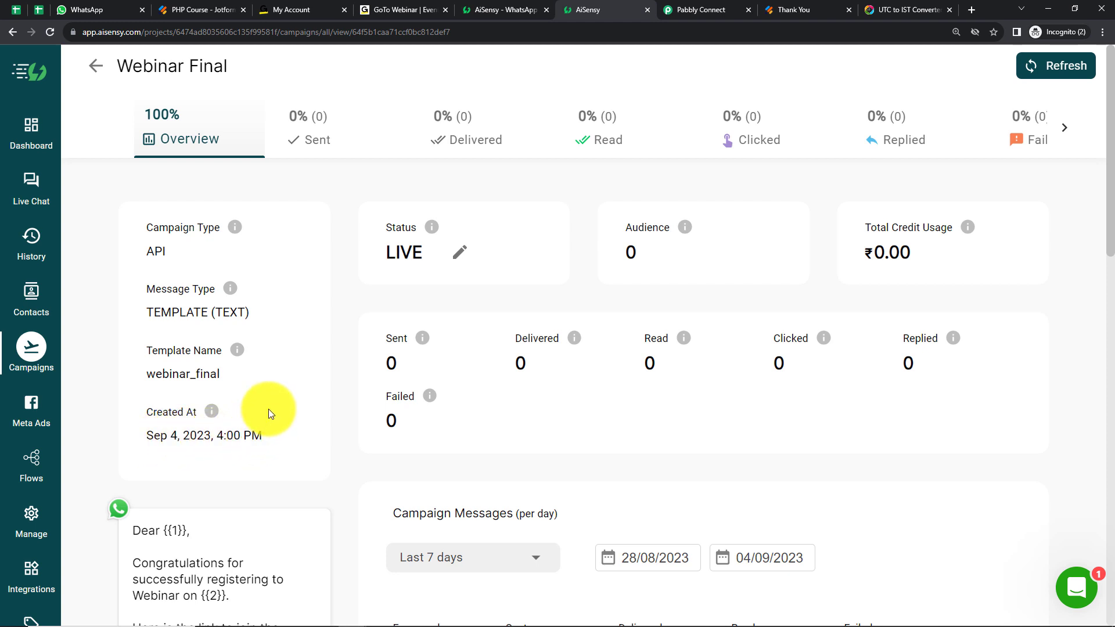
pyautogui.scroll(-5, 268, 409)
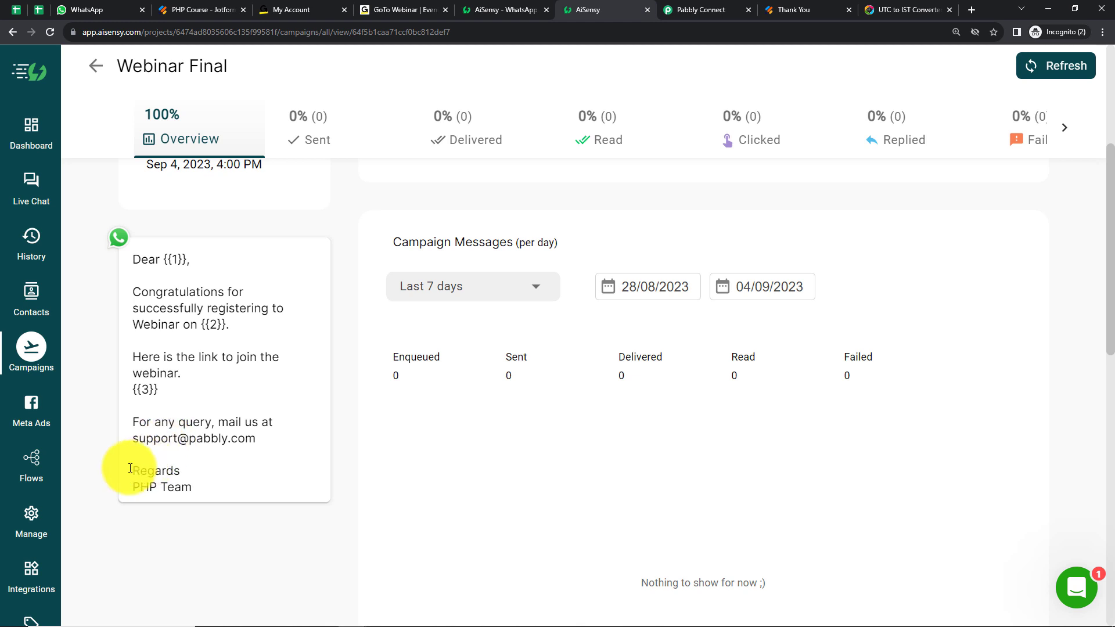
# View the template messages management page, return to the Webinar Final campaign and copy its name
pyautogui.click(36, 518)
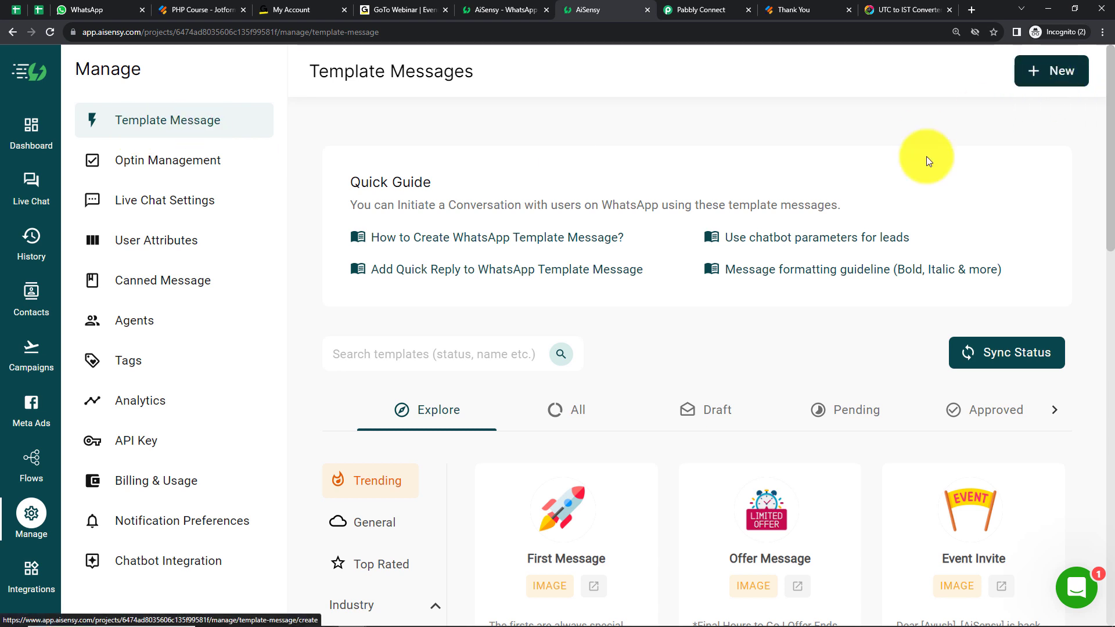
pyautogui.click(44, 379)
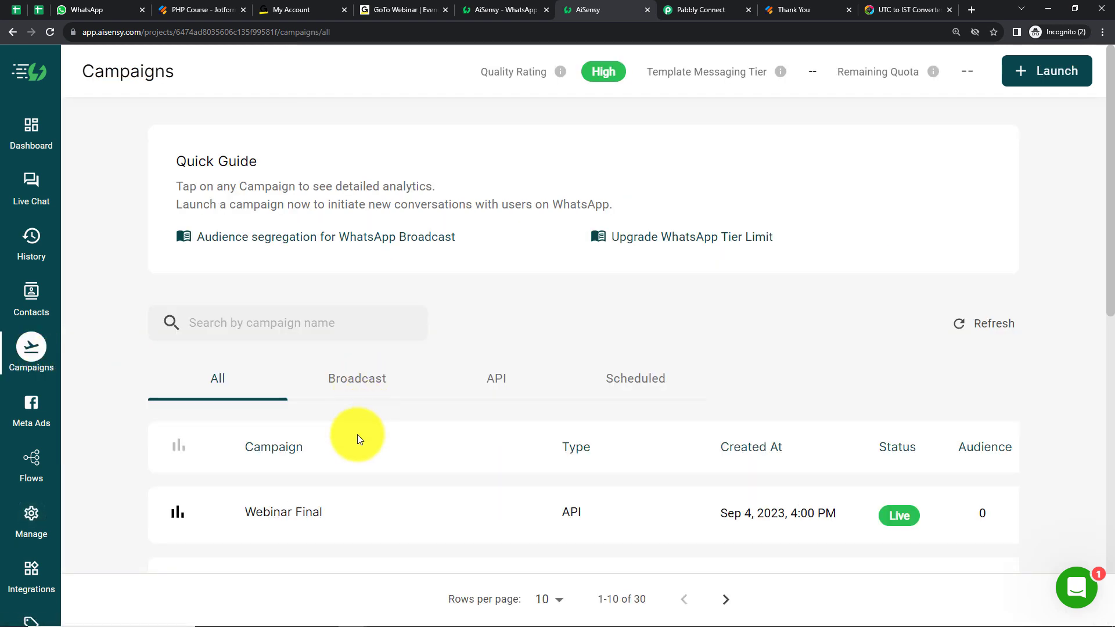
pyautogui.click(273, 521)
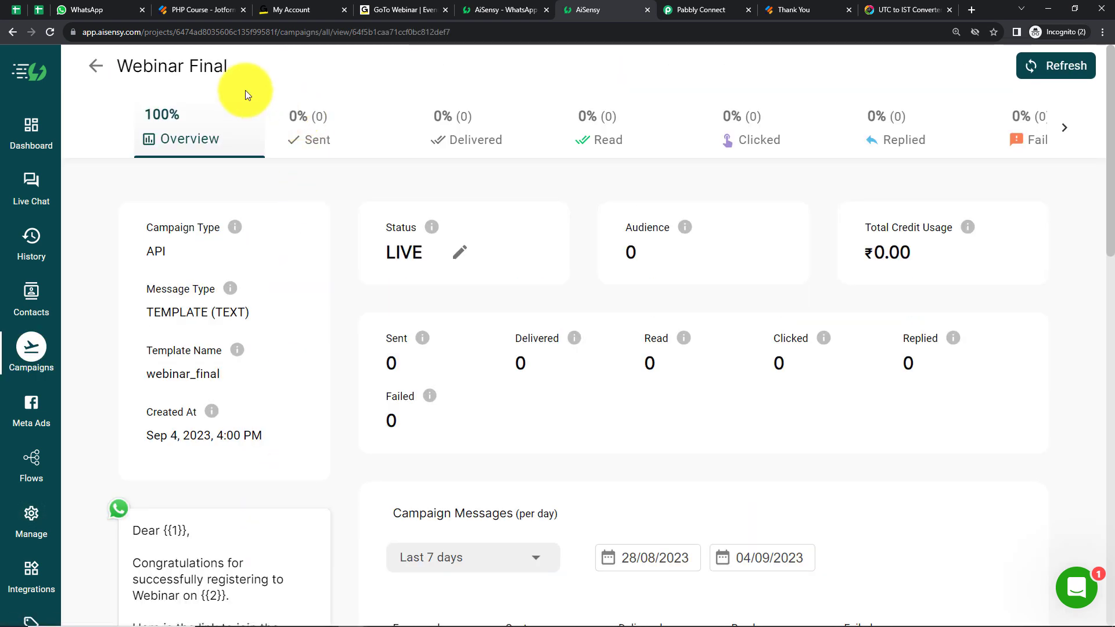
pyautogui.moveTo(216, 67); pyautogui.dragTo(117, 54)
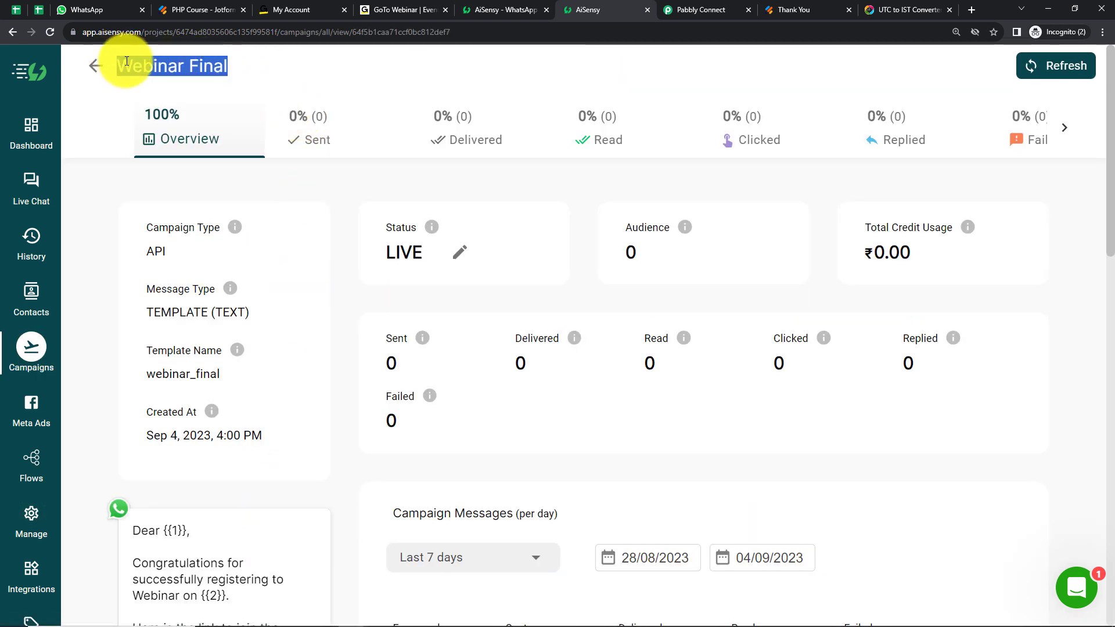
pyautogui.rightClick(126, 60)
pyautogui.click(161, 70)
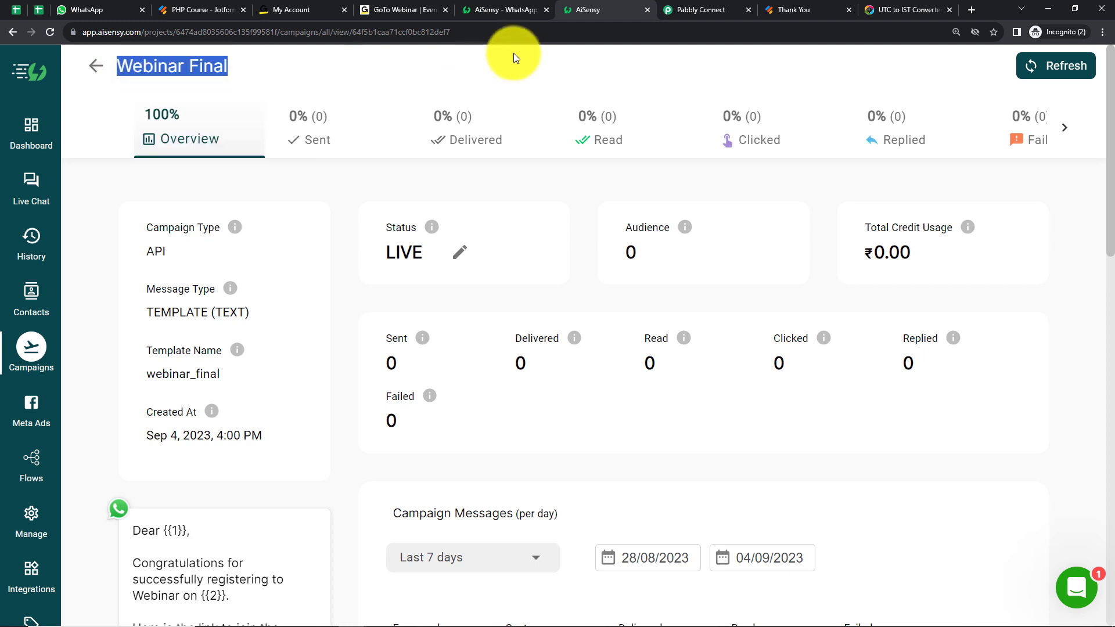
# Return to Pabbly Connect and set the AiSensy action's campaign name to Webinar Final, removing any extra pasted text
pyautogui.click(689, 8)
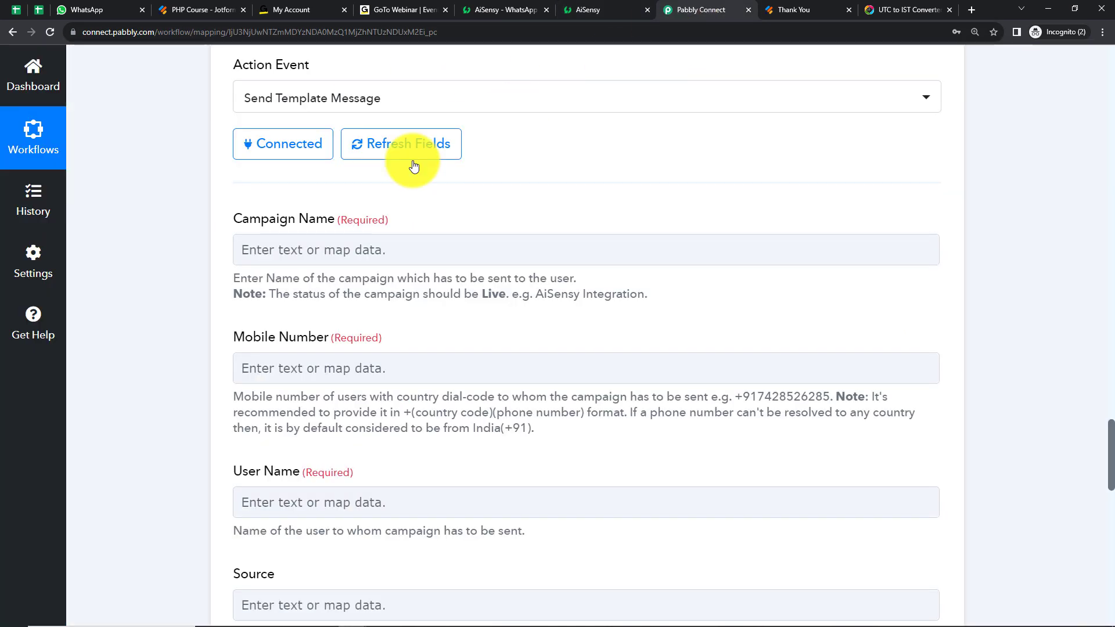
pyautogui.click(298, 262)
pyautogui.hotkey('ctrl', 'v')
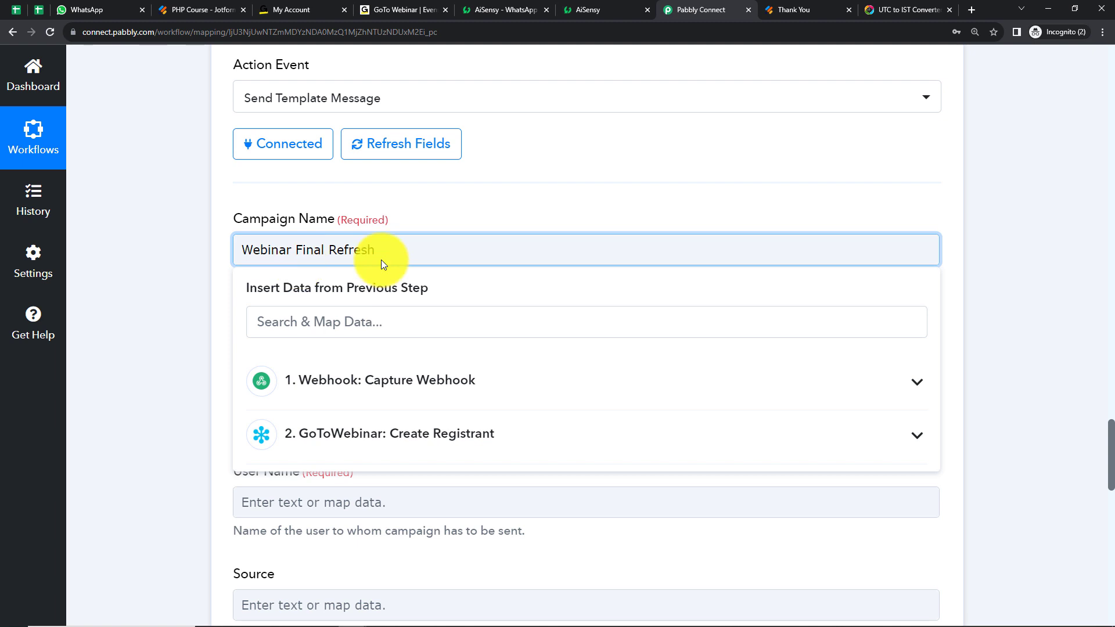
pyautogui.press('BackSpace')
pyautogui.press('BackSpace')
pyautogui.press('BackSpace')
pyautogui.press('BackSpace')
pyautogui.press('BackSpace')
pyautogui.press('BackSpace')
pyautogui.click(221, 250)
# Map the webhook's RawRequest Q12 PhoneNumber Full value to the Mobile Number field
pyautogui.scroll(-2, 258, 344)
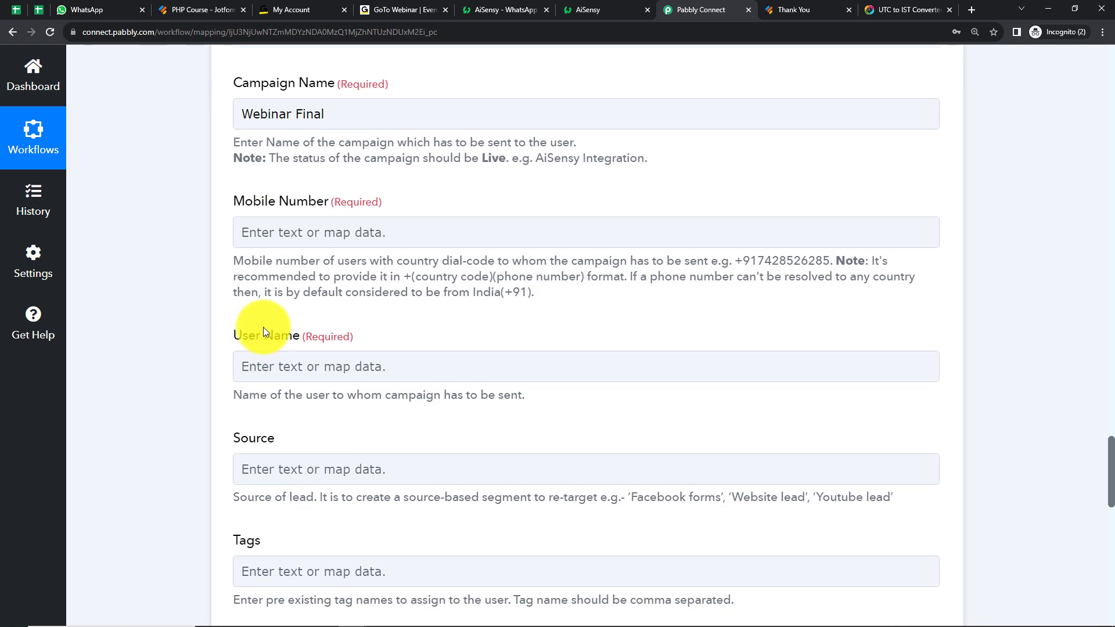
pyautogui.click(292, 233)
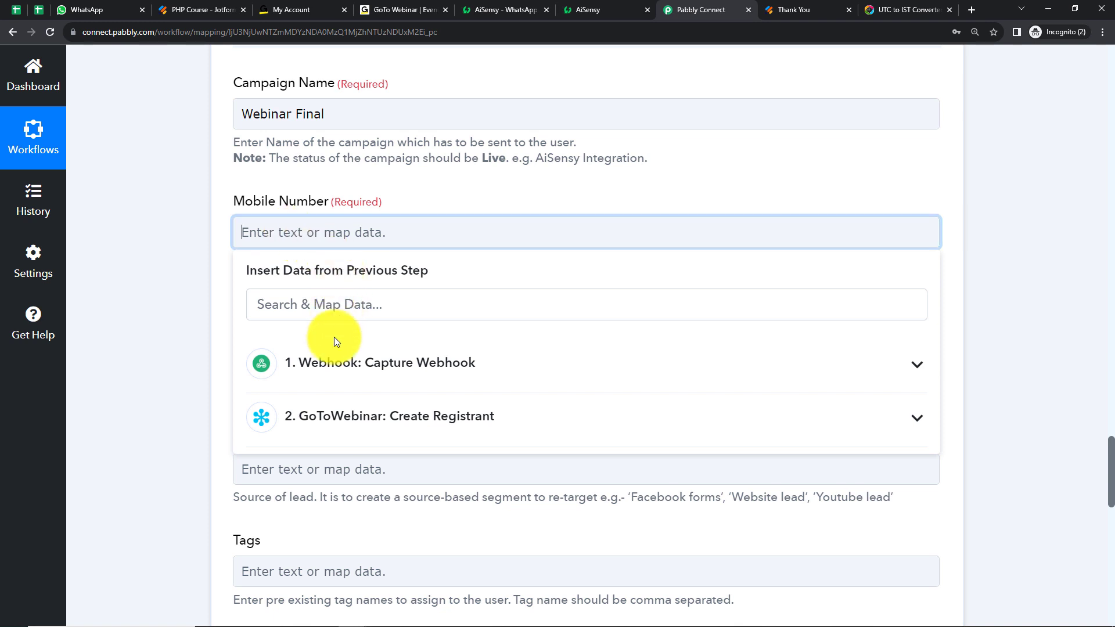
pyautogui.click(324, 354)
pyautogui.click(325, 308)
pyautogui.write('9')
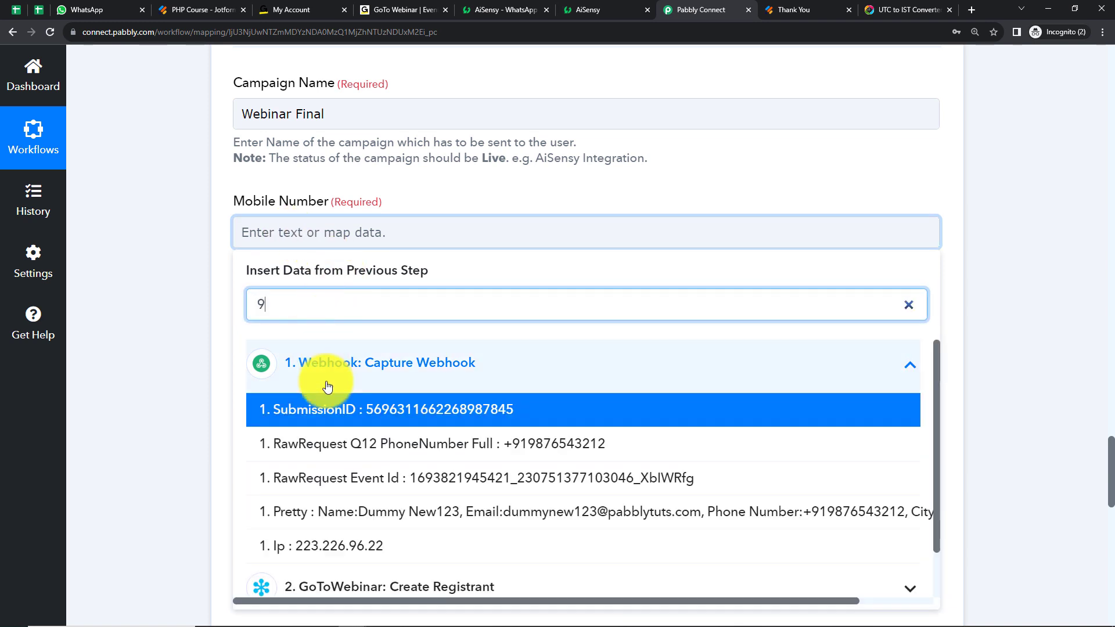
pyautogui.click(325, 403)
pyautogui.click(168, 347)
# Map the webhook's RawRequest Q3 Name First and RawRequest Q3 Name Last values to the User Name field
pyautogui.click(250, 371)
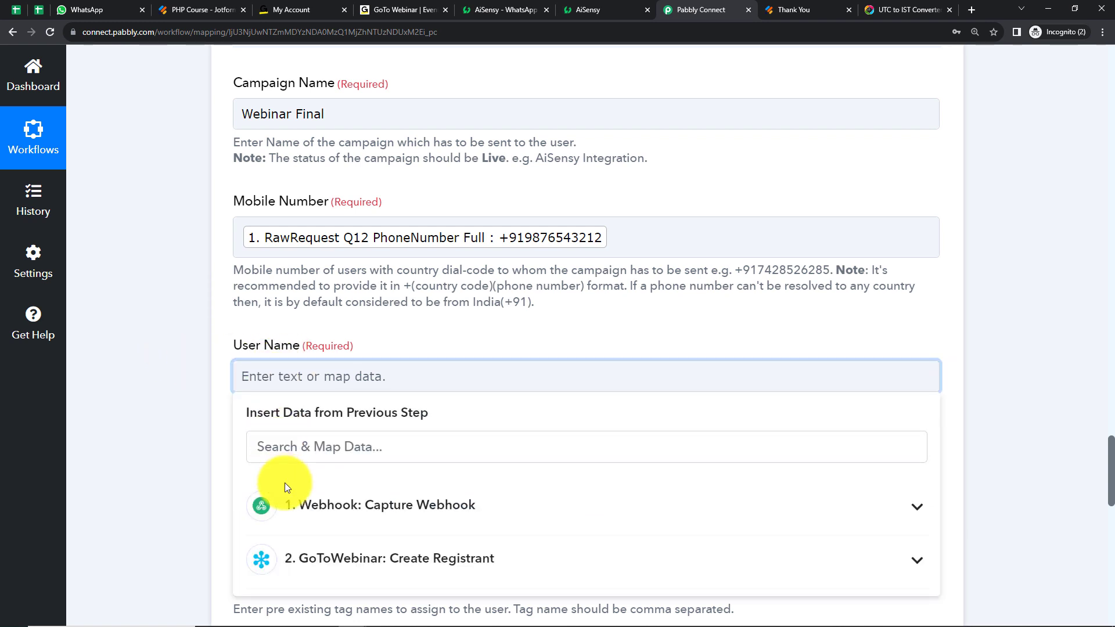
pyautogui.click(287, 501)
pyautogui.scroll(-5, 140, 434)
pyautogui.click(302, 177)
pyautogui.write('name')
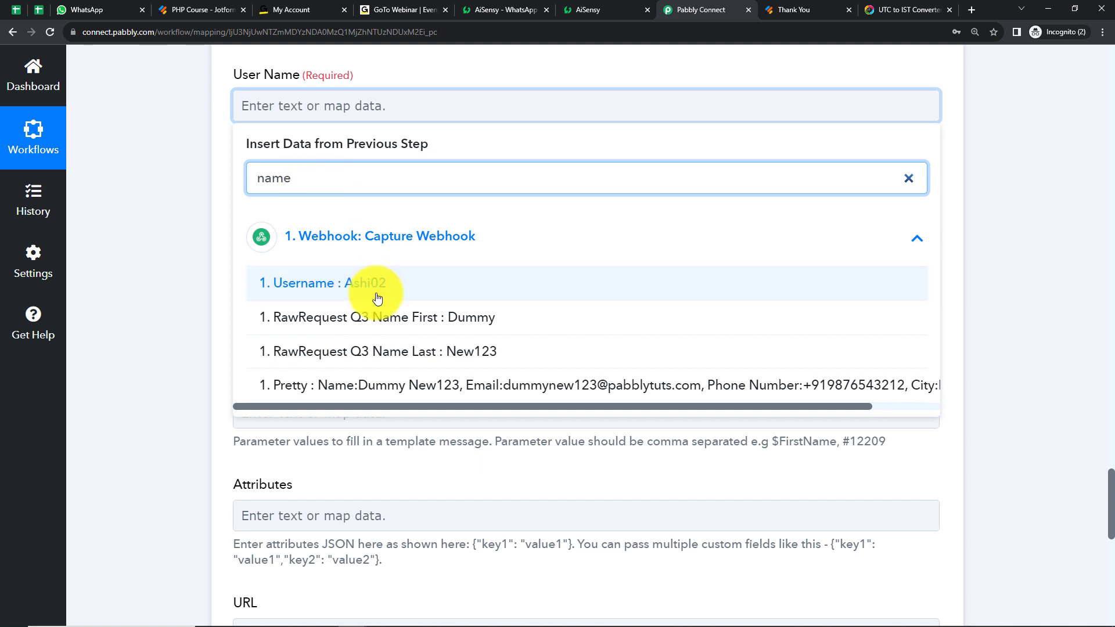
pyautogui.click(373, 319)
pyautogui.click(370, 244)
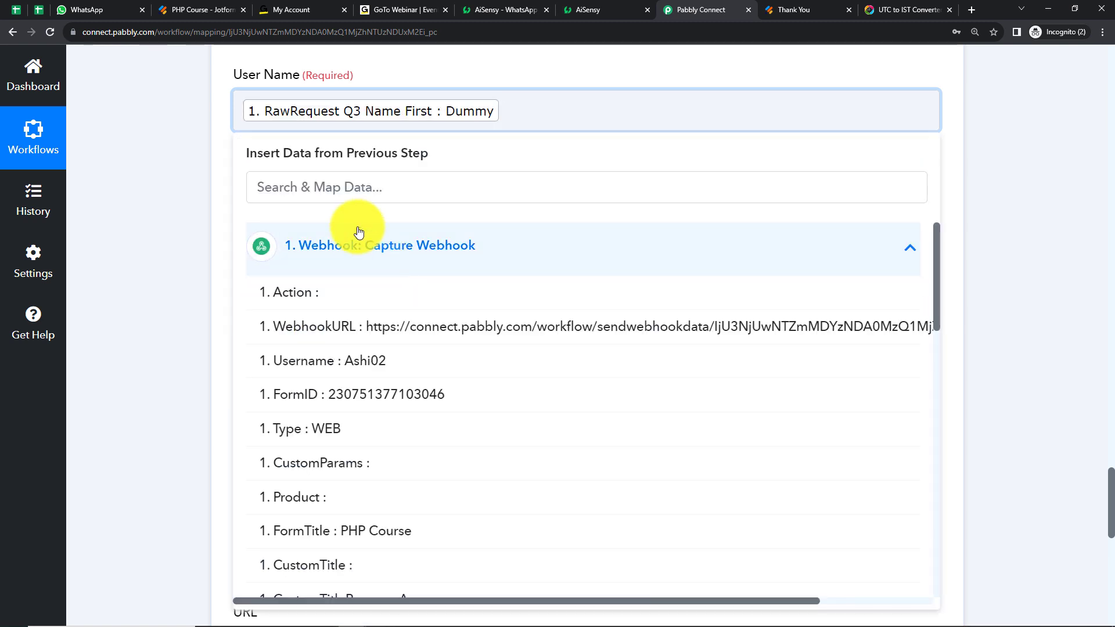
pyautogui.click(323, 187)
pyautogui.write('nam')
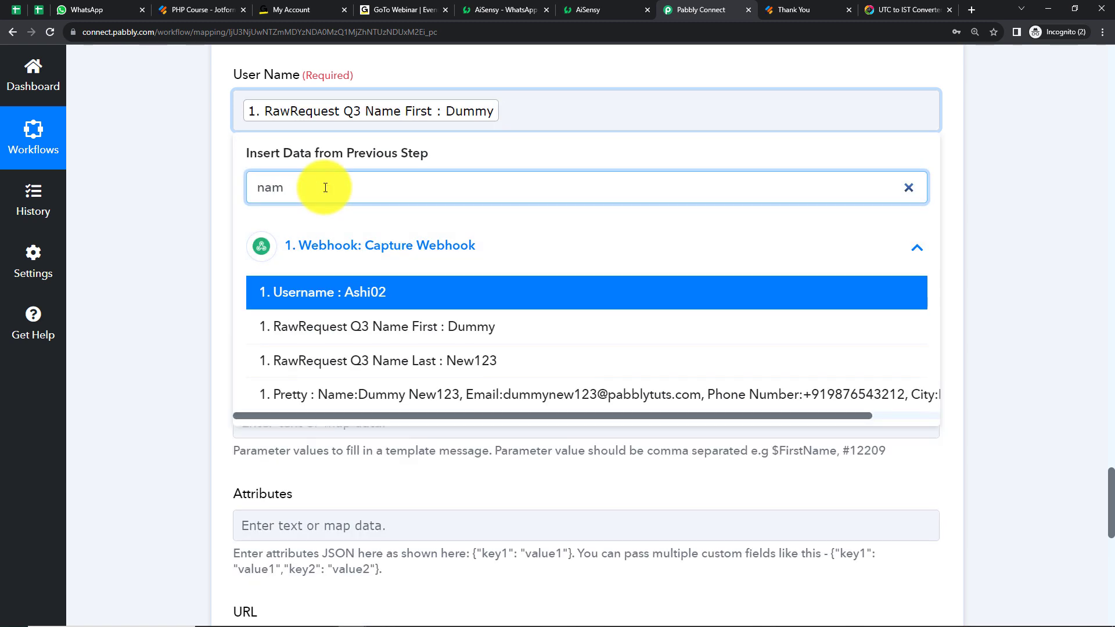
pyautogui.click(391, 360)
pyautogui.click(162, 198)
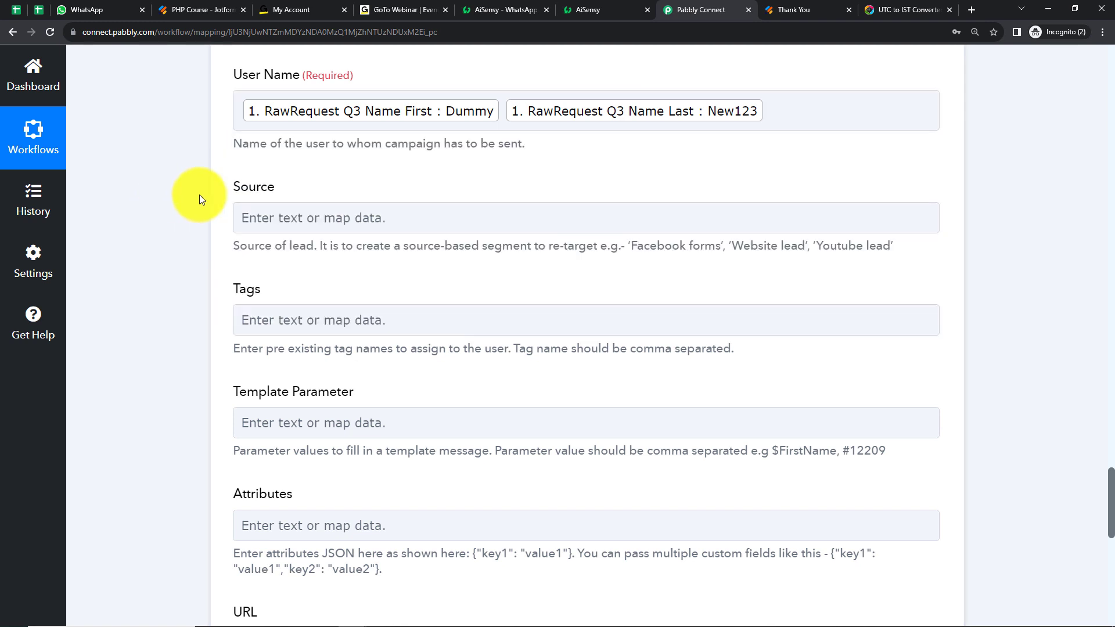
# Set the source to Form Submission and the tag to New Registrant
pyautogui.click(261, 220)
pyautogui.write('F')
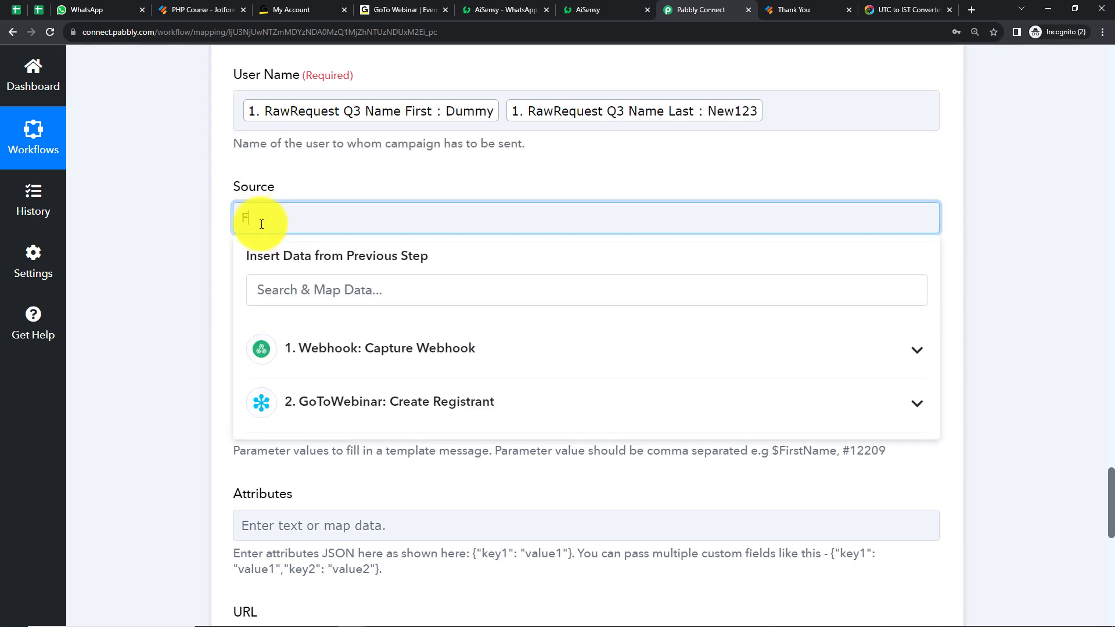
pyautogui.write('orm Submission')
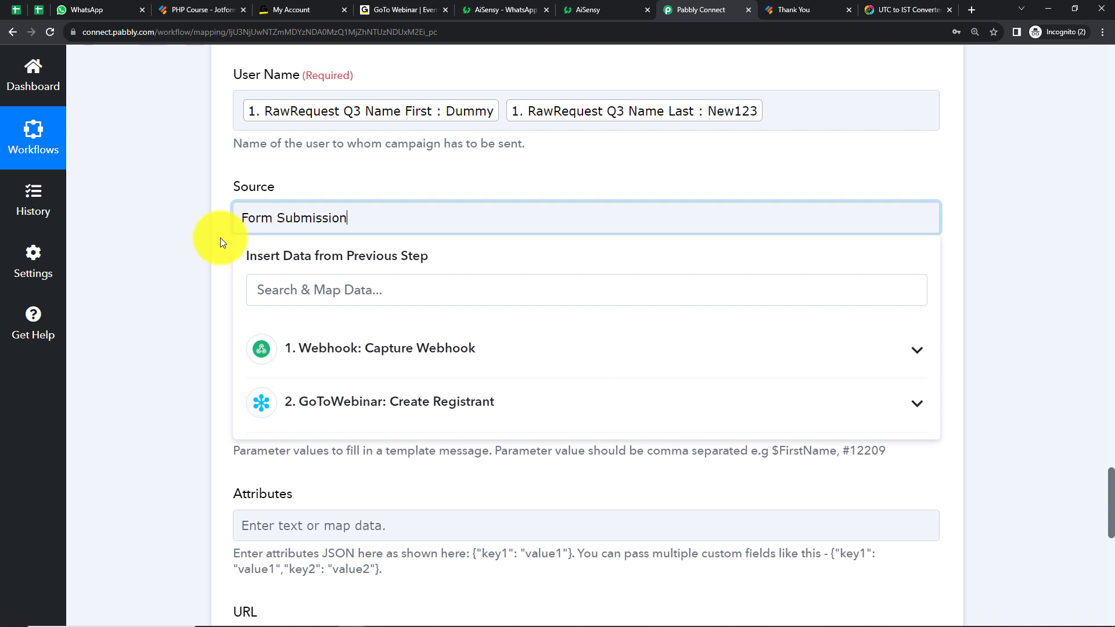
pyautogui.click(176, 241)
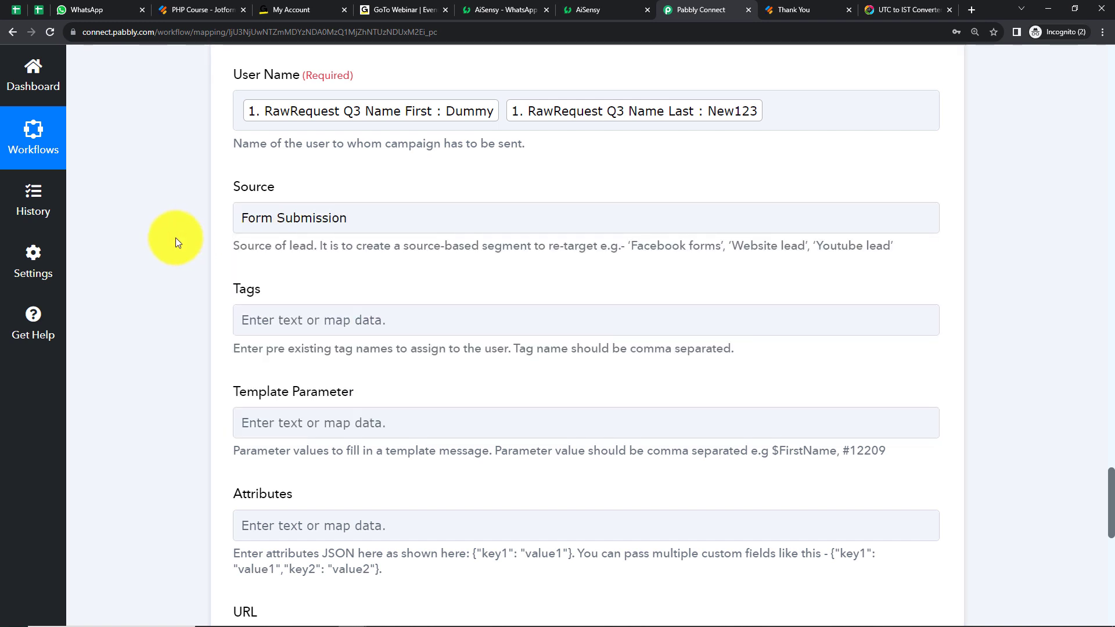
pyautogui.click(259, 330)
pyautogui.write('New Registrant')
pyautogui.click(166, 340)
# Switch to AiSensy and check which placeholders the Webinar Final template message uses
pyautogui.scroll(-2, 168, 349)
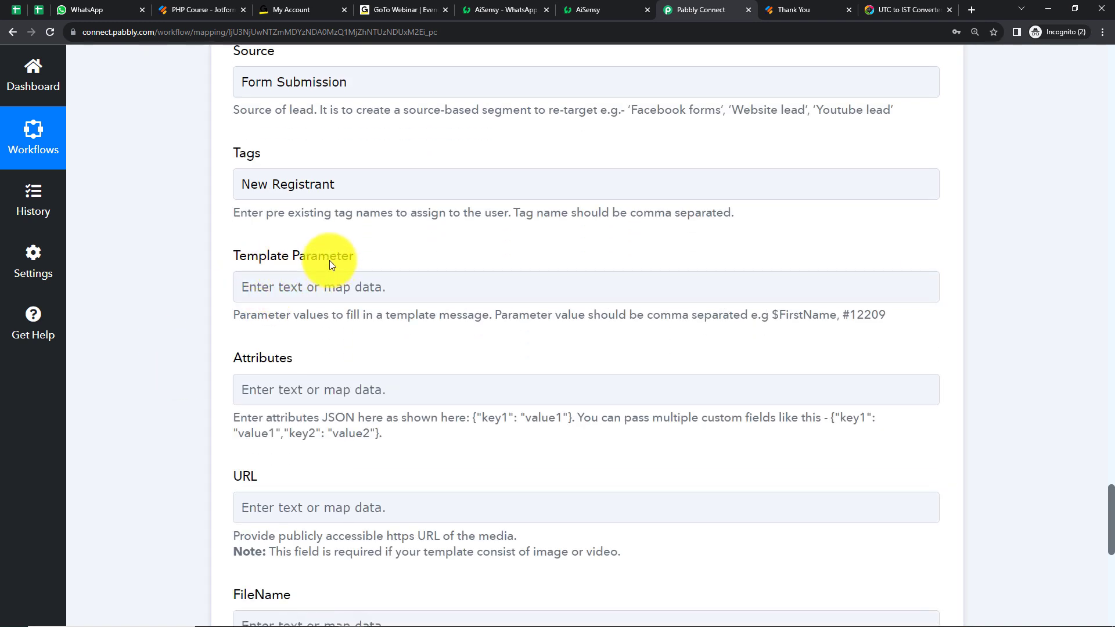
pyautogui.click(581, 12)
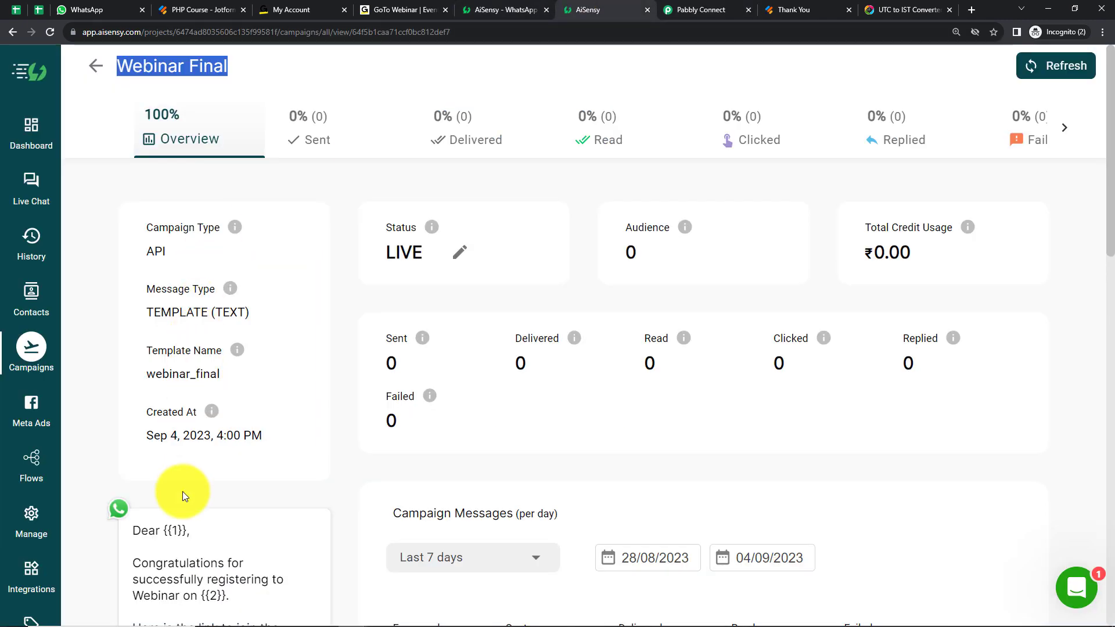
pyautogui.scroll(-5, 183, 480)
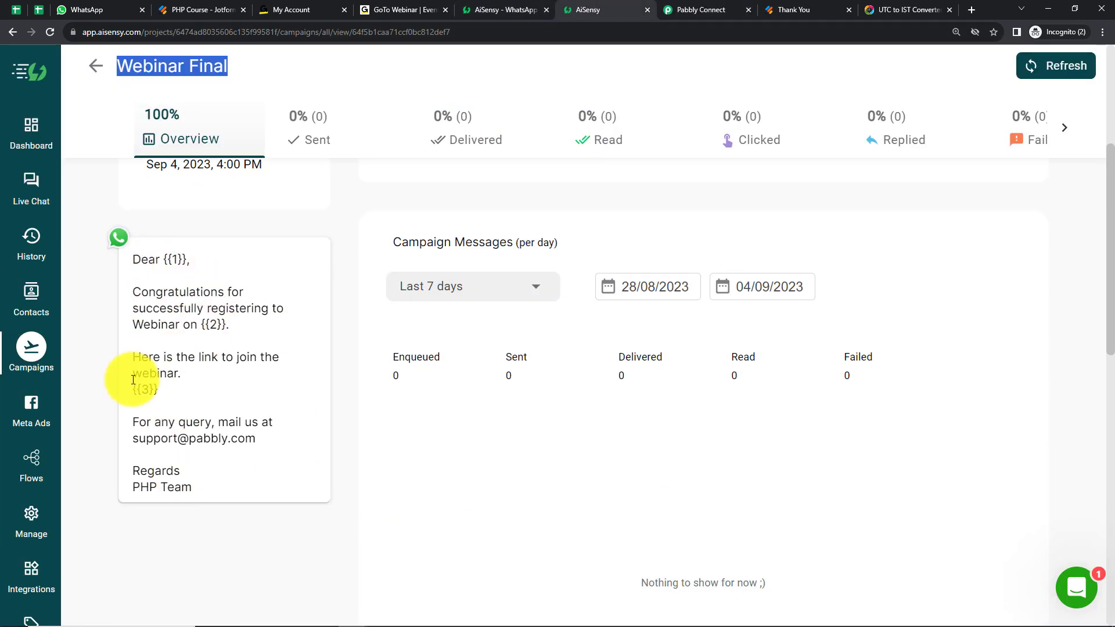
# Return to Pabbly Connect and map the webhook's RawRequest Q3 Name First as the first template parameter, followed by a comma
pyautogui.click(674, 12)
pyautogui.click(275, 290)
pyautogui.click(284, 416)
pyautogui.scroll(-5, 386, 517)
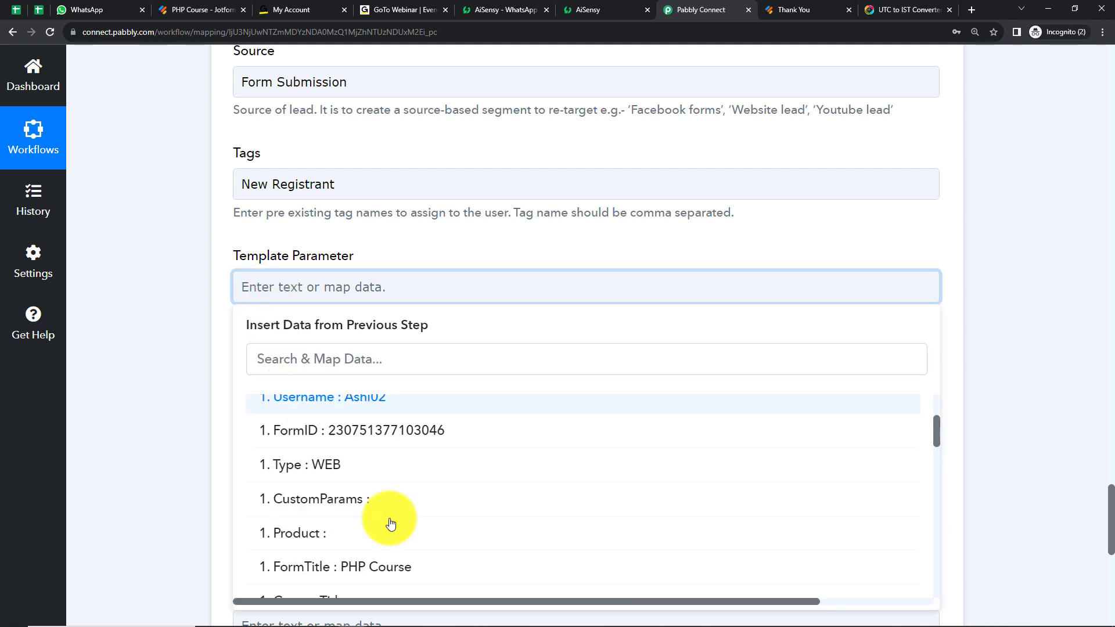
pyautogui.scroll(-3, 390, 520)
pyautogui.click(388, 511)
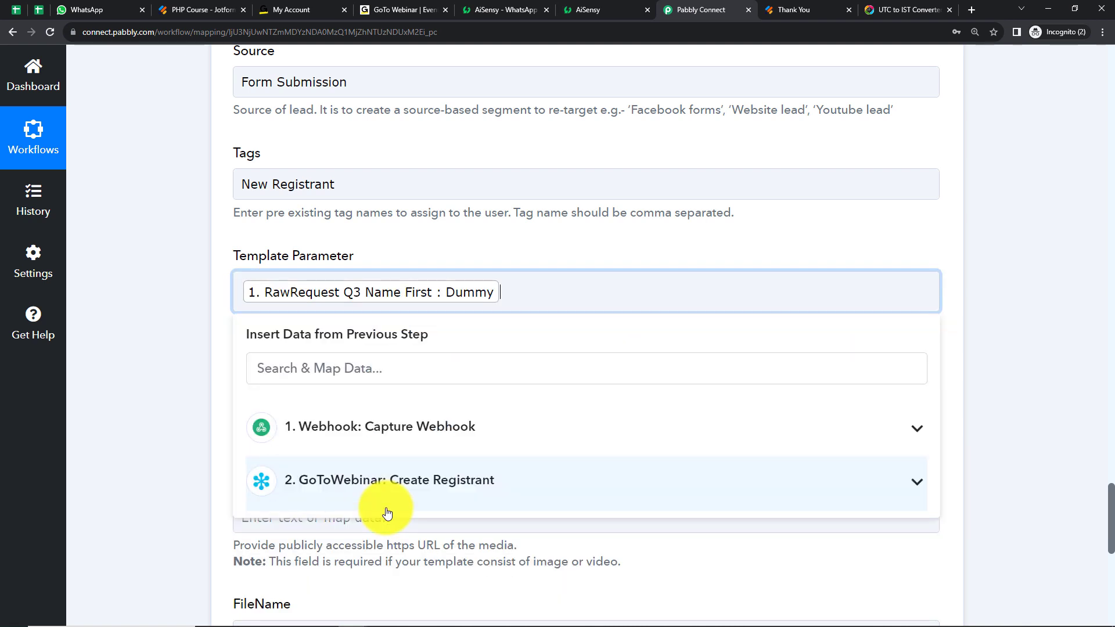
pyautogui.write(',')
# Add the webhook's FormTitle and the GoToWebinar step's JoinUrl as the second and third template parameters, separated by a comma
pyautogui.click(384, 436)
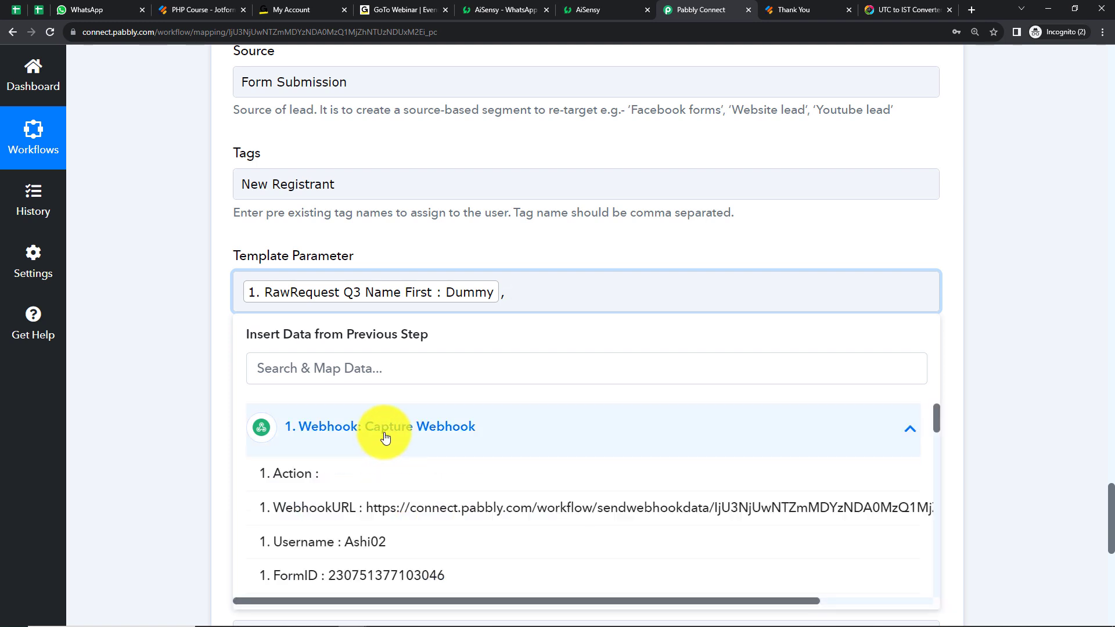
pyautogui.scroll(-2, 380, 557)
pyautogui.scroll(-2, 336, 505)
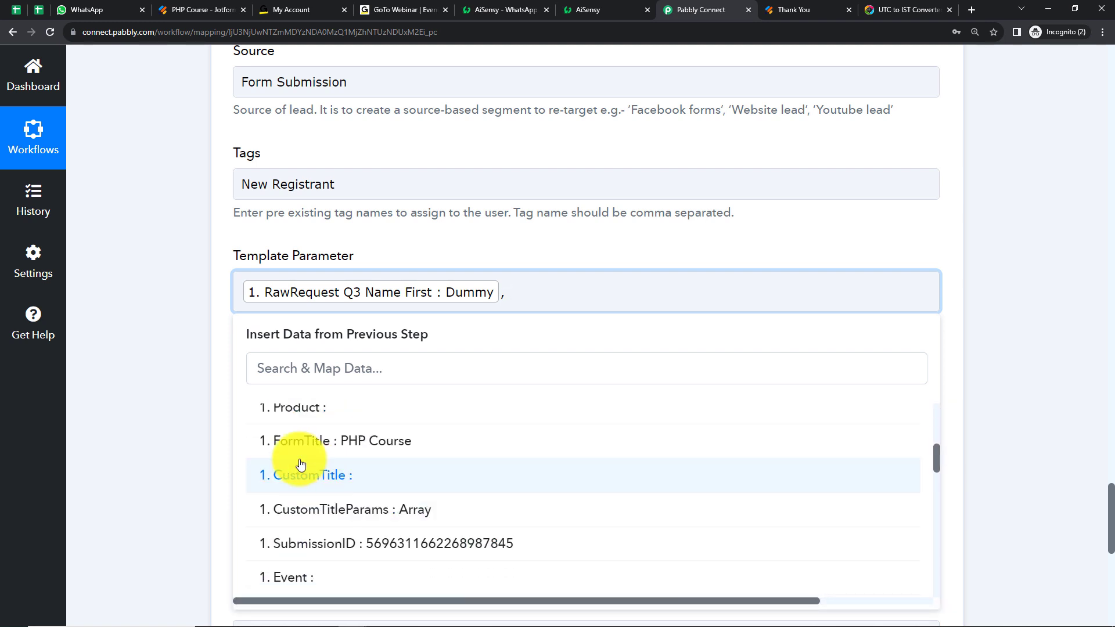
pyautogui.click(387, 441)
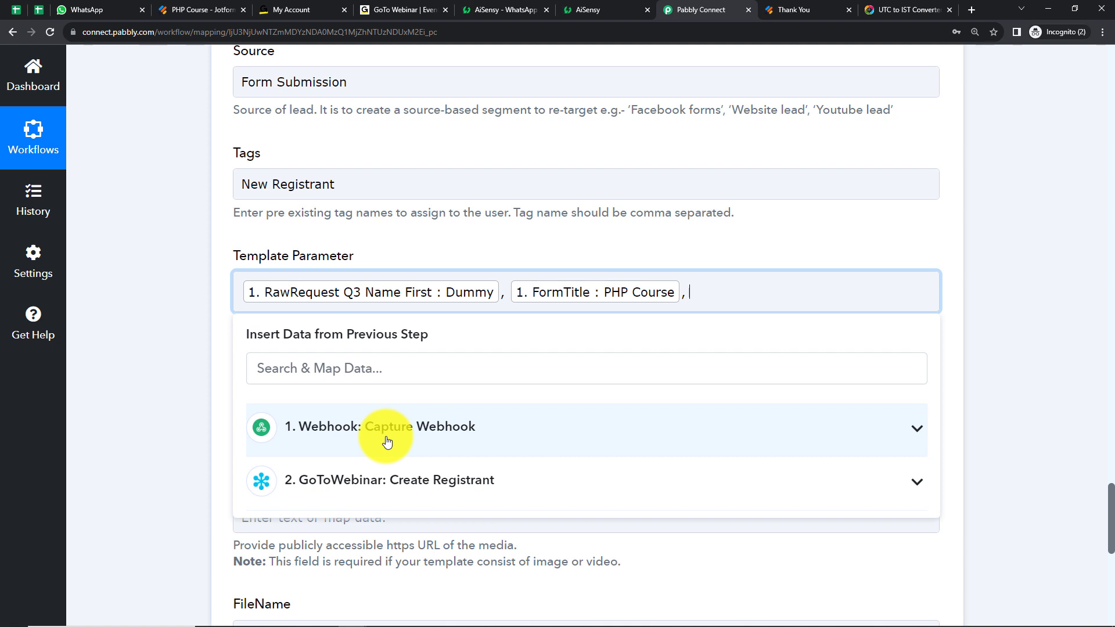
pyautogui.click(343, 486)
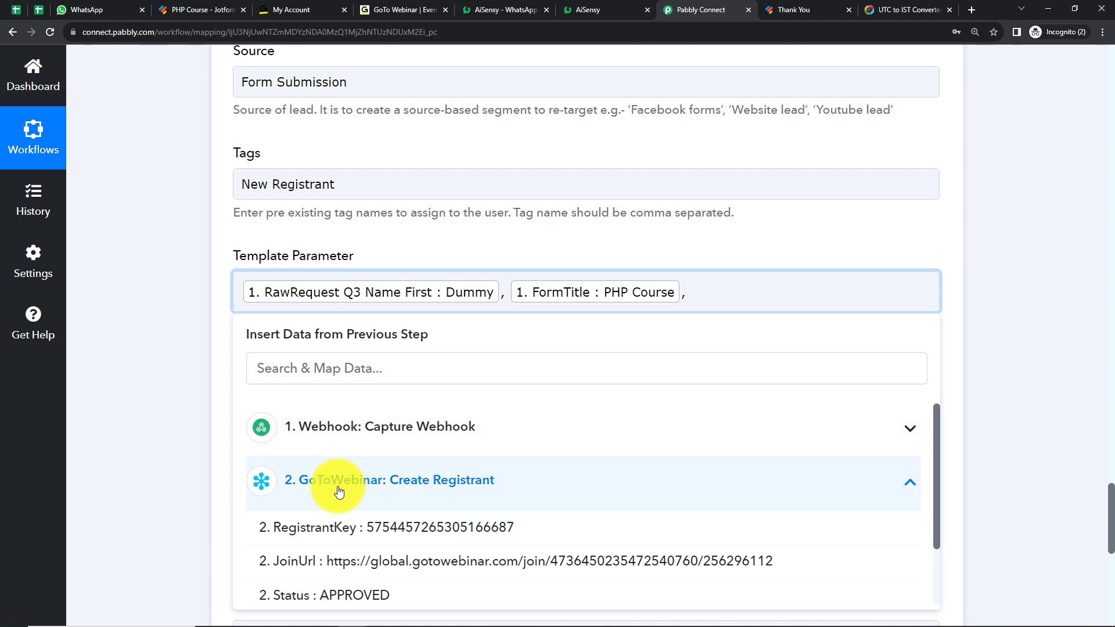
pyautogui.click(290, 567)
pyautogui.click(192, 392)
pyautogui.scroll(-2, 192, 392)
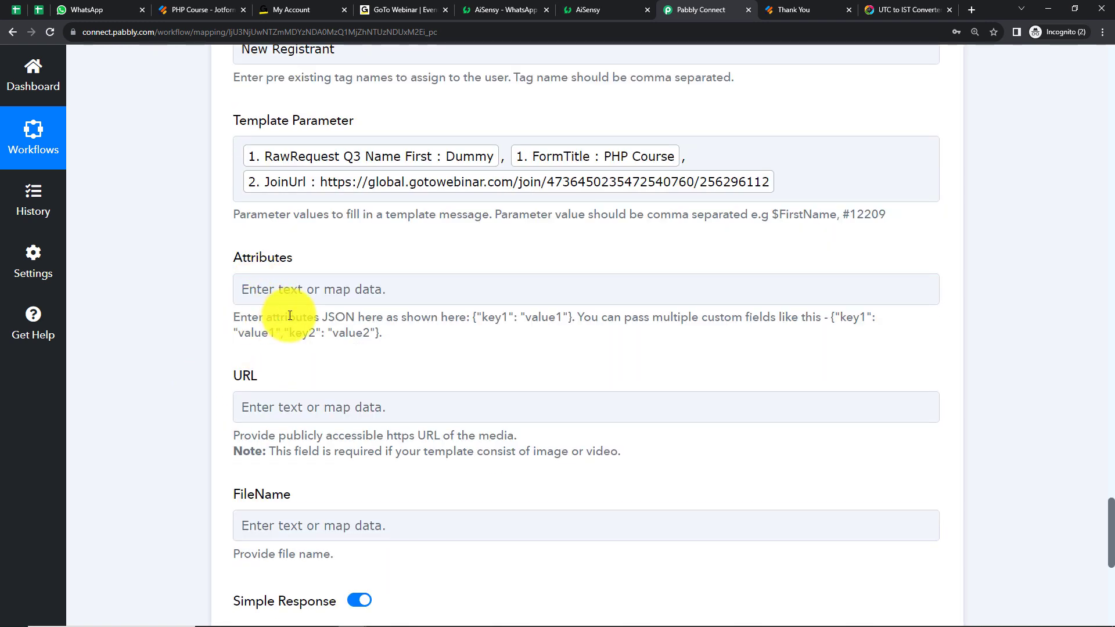
# Save the AiSensy template message action, send a test request and check its response and the WhatsApp message
pyautogui.scroll(-1, 373, 347)
pyautogui.scroll(-1, 373, 347)
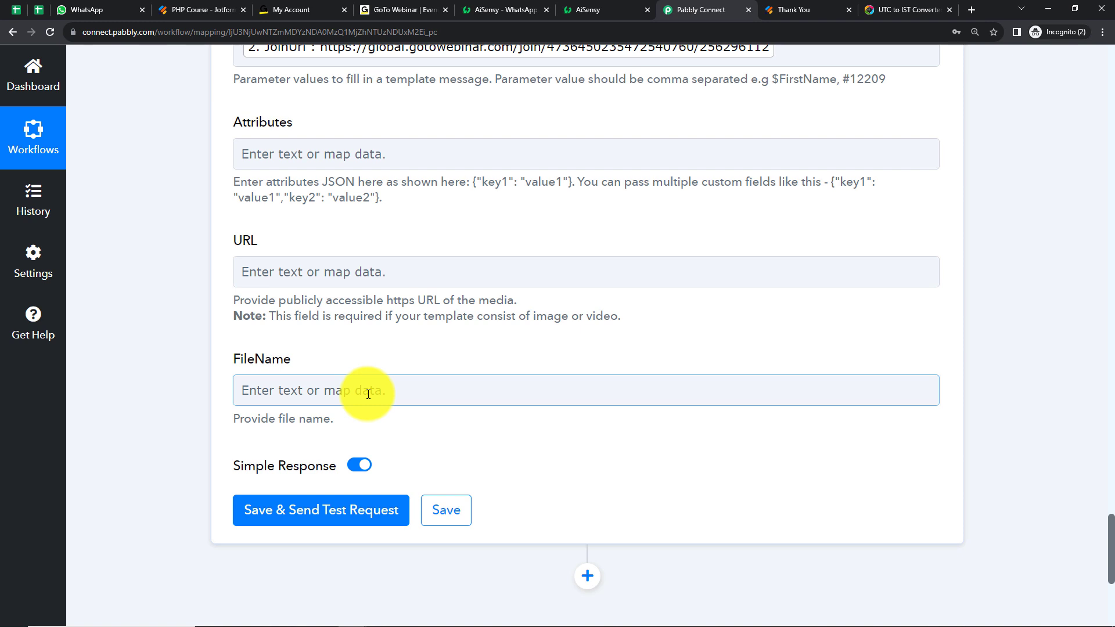
pyautogui.click(281, 510)
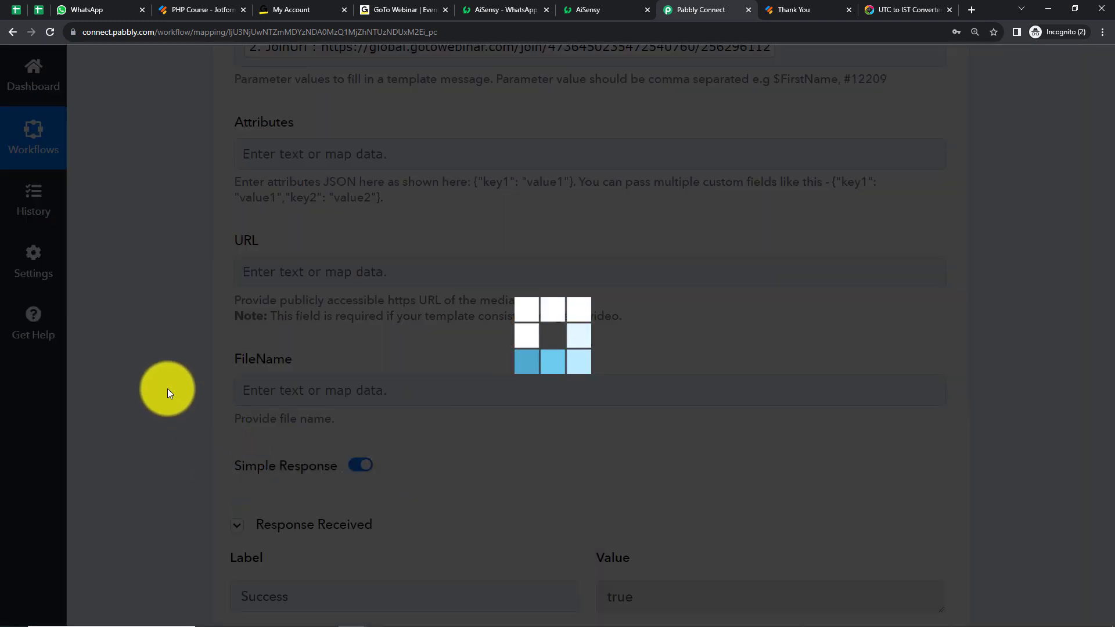
pyautogui.scroll(-2, 167, 388)
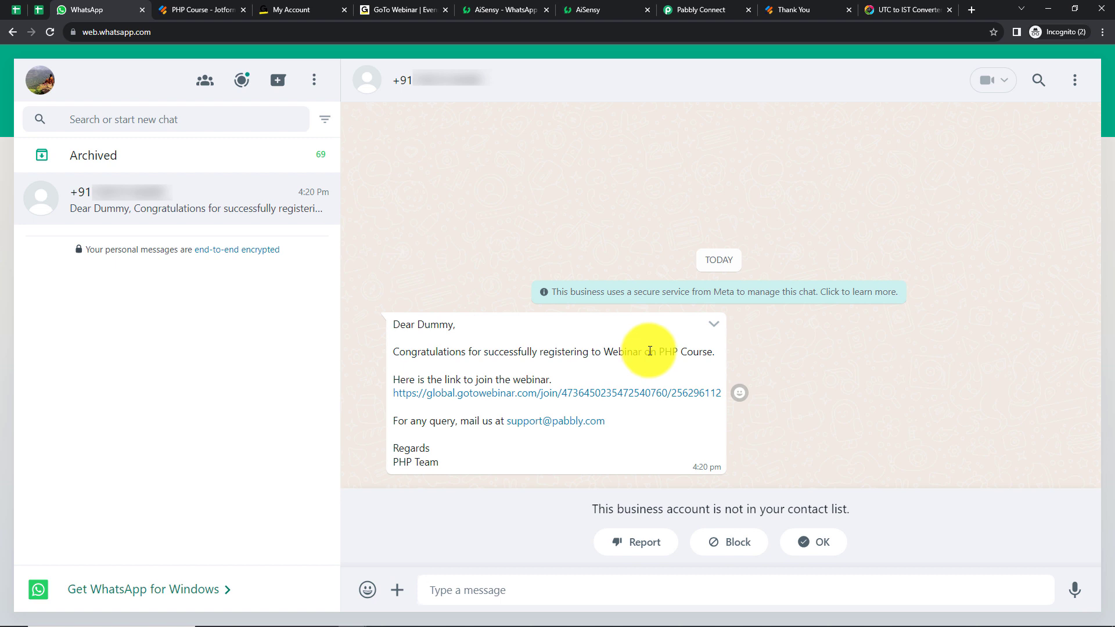
# Open the published PHP Course form from Jotform and submit a test registration with full name, email, phone number and city Random City
pyautogui.click(206, 10)
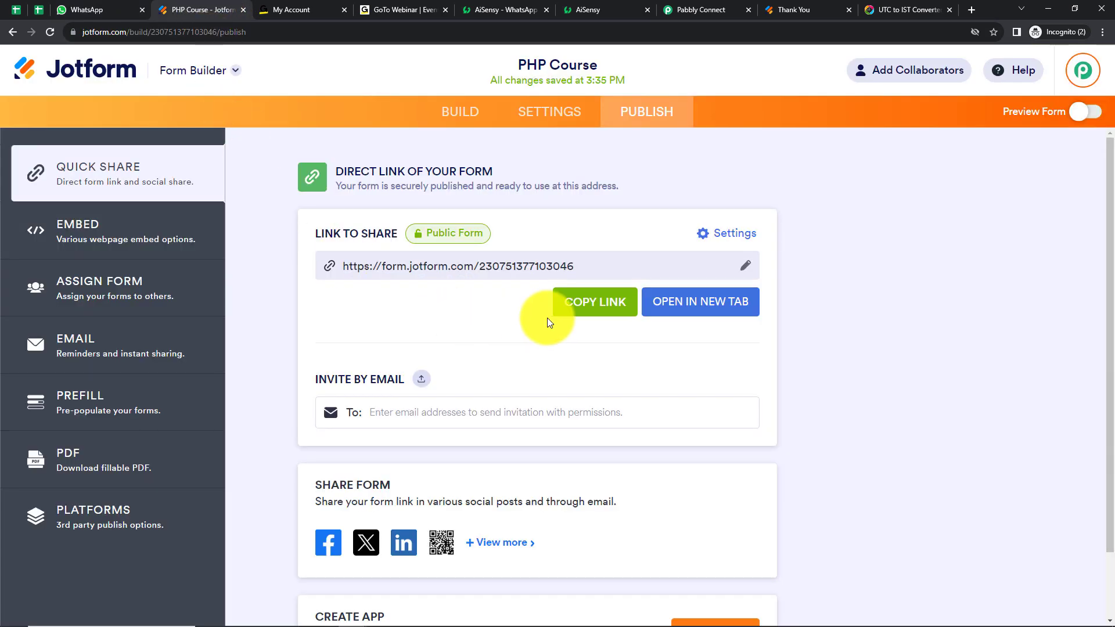
pyautogui.click(646, 311)
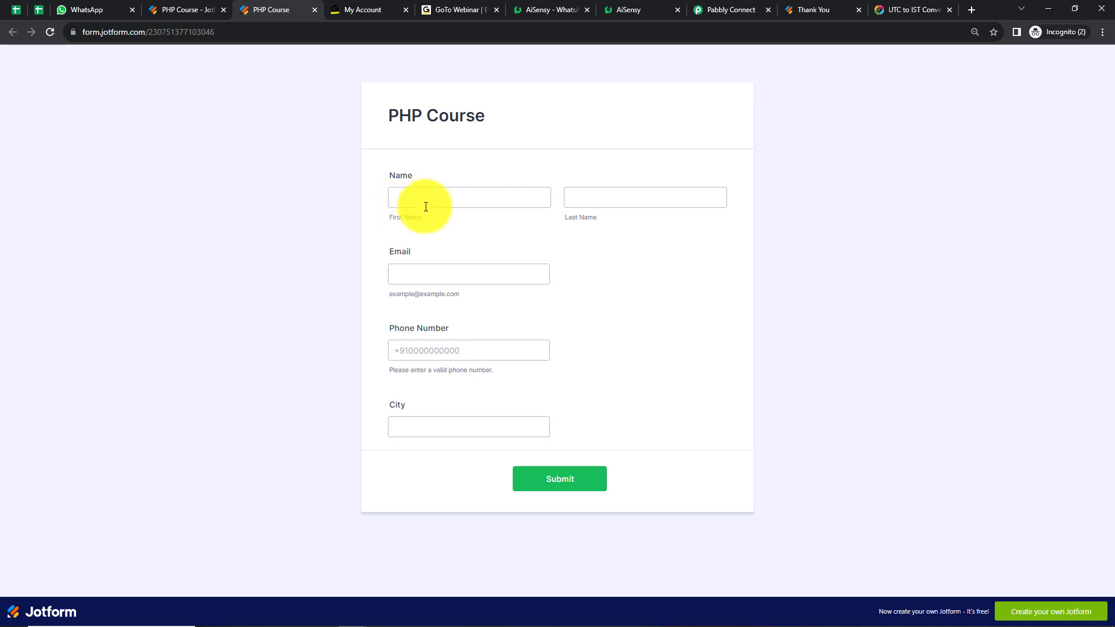
pyautogui.click(423, 199)
pyautogui.click(467, 223)
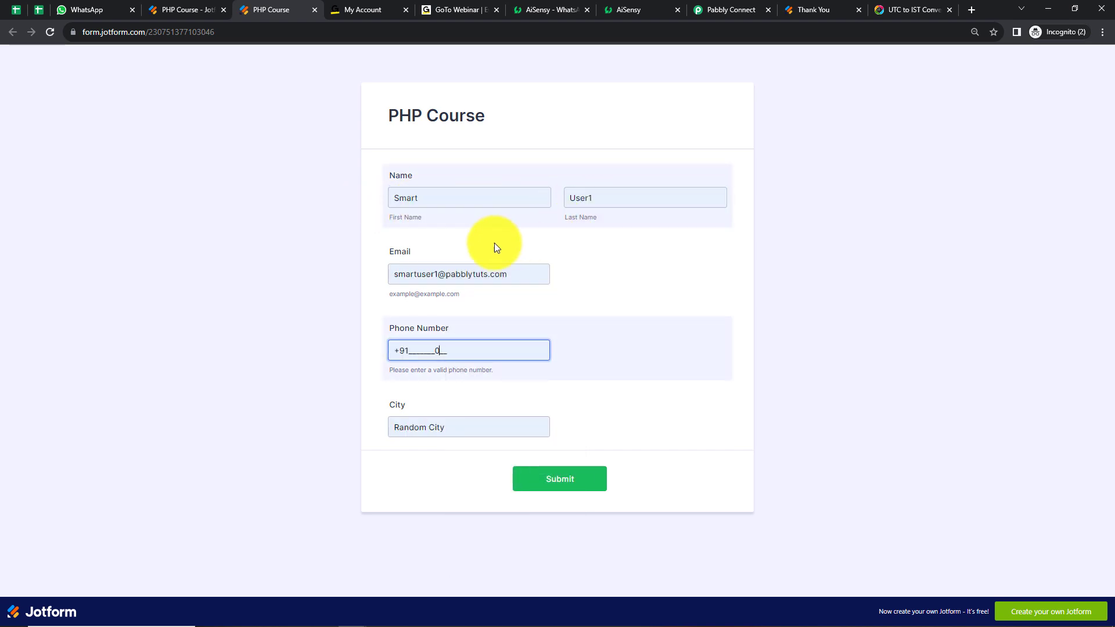
pyautogui.press('BackSpace')
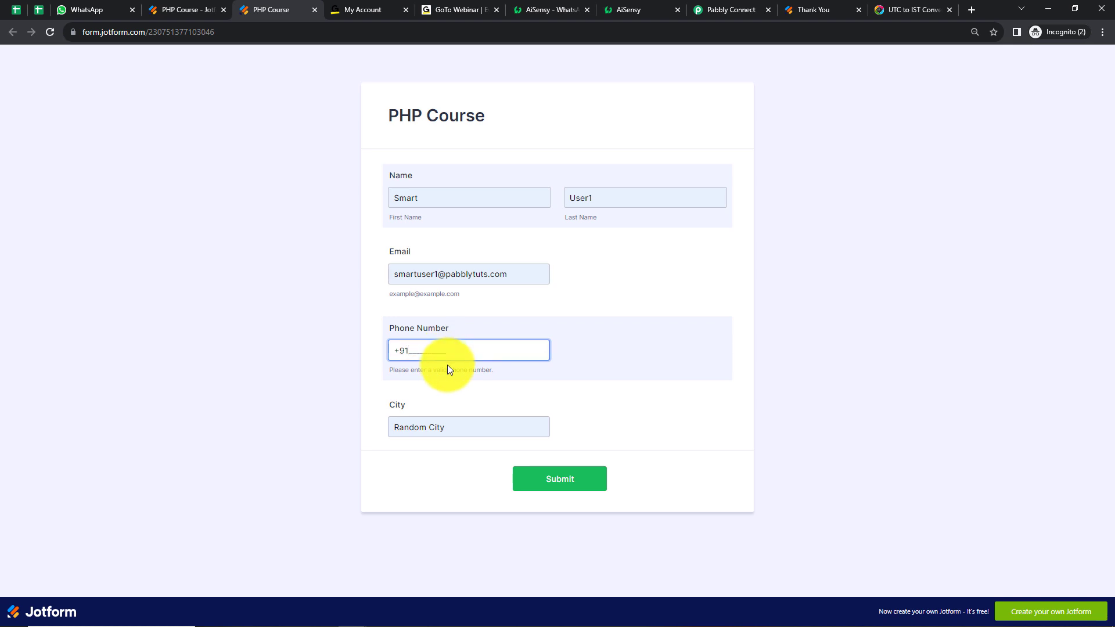
pyautogui.click(534, 472)
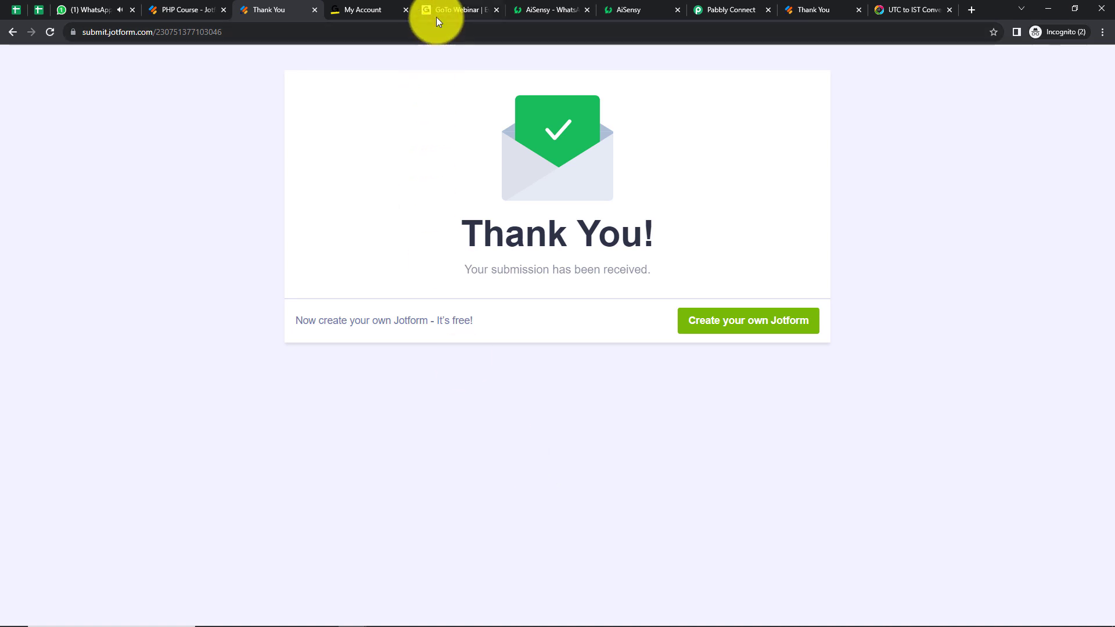
# Reload the webinar's event details in GoToWebinar, check its registrants list, and check WhatsApp for the new registrant's message
pyautogui.click(455, 12)
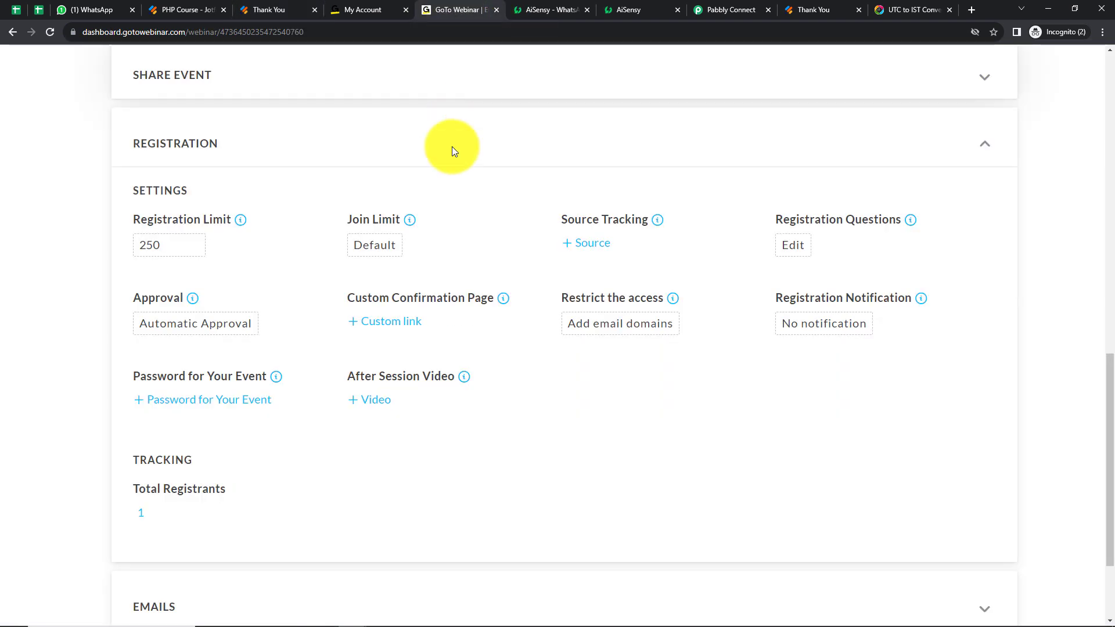
pyautogui.click(48, 31)
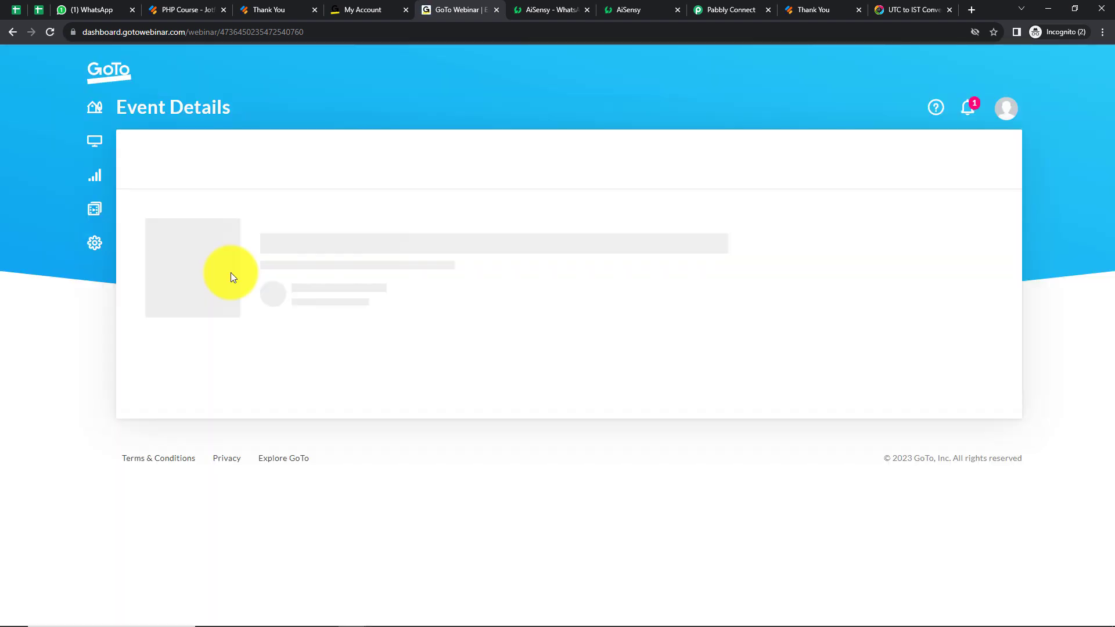
pyautogui.scroll(-9, 361, 273)
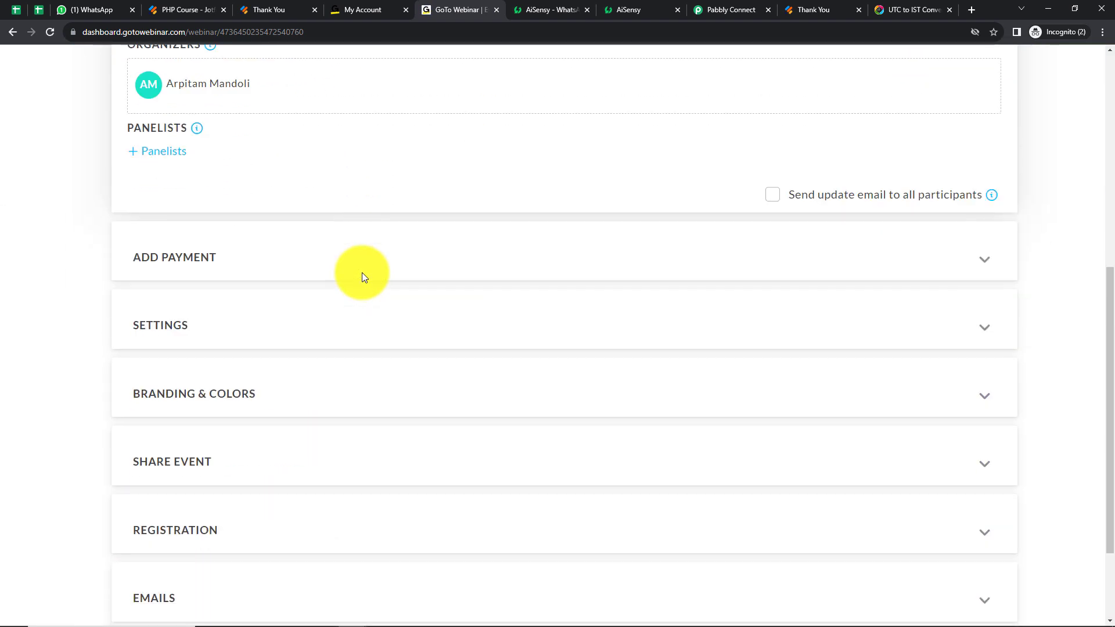
pyautogui.click(186, 410)
pyautogui.scroll(-7, 267, 373)
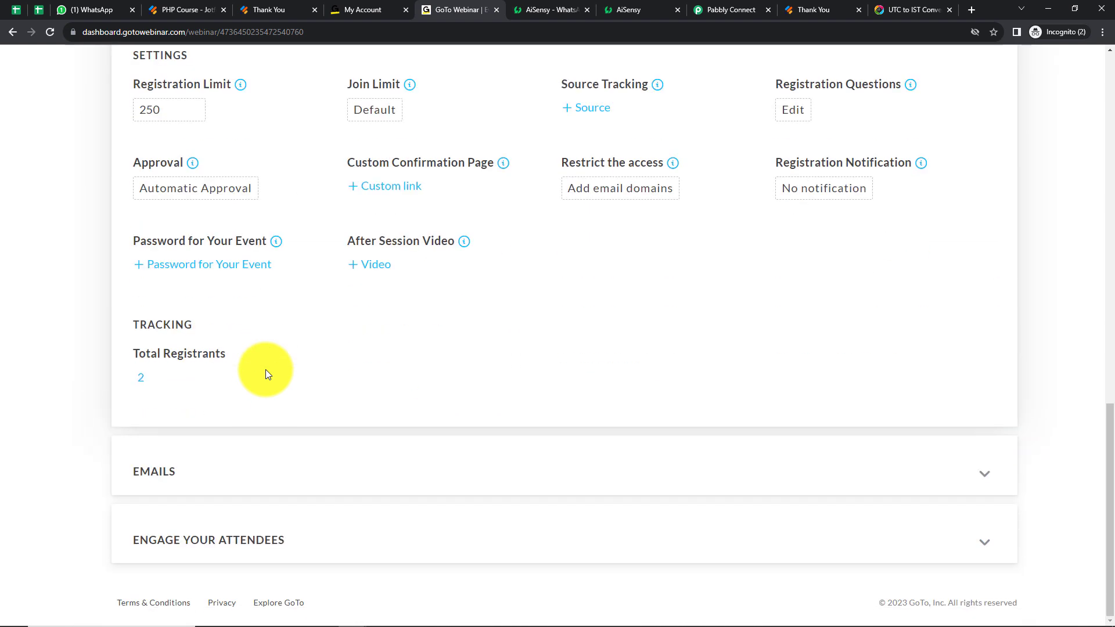
pyautogui.click(140, 379)
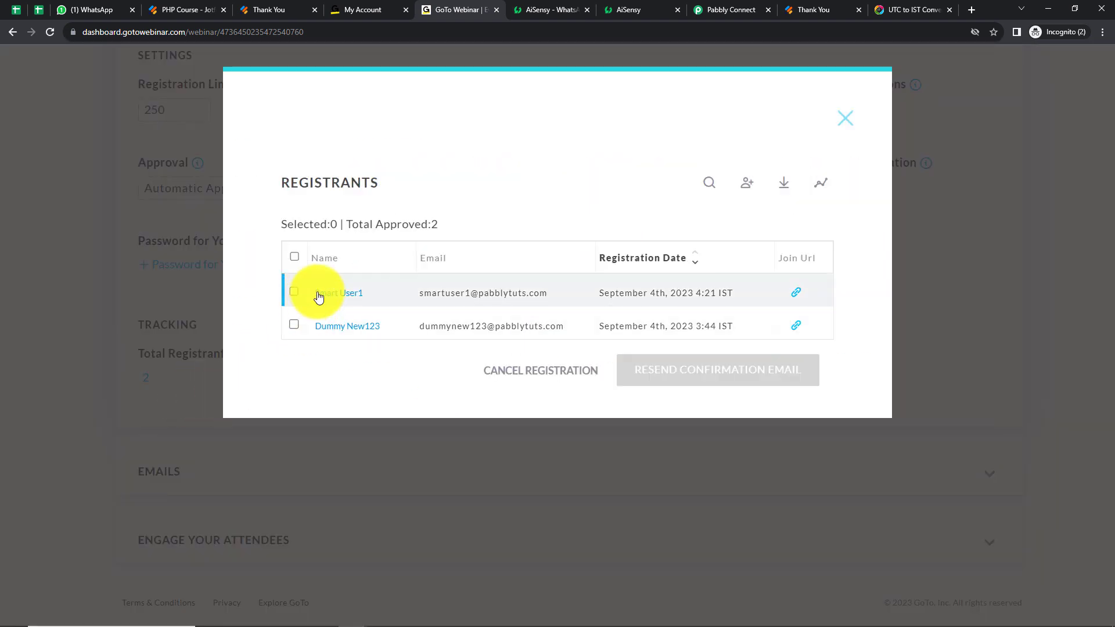
pyautogui.click(844, 121)
pyautogui.click(89, 8)
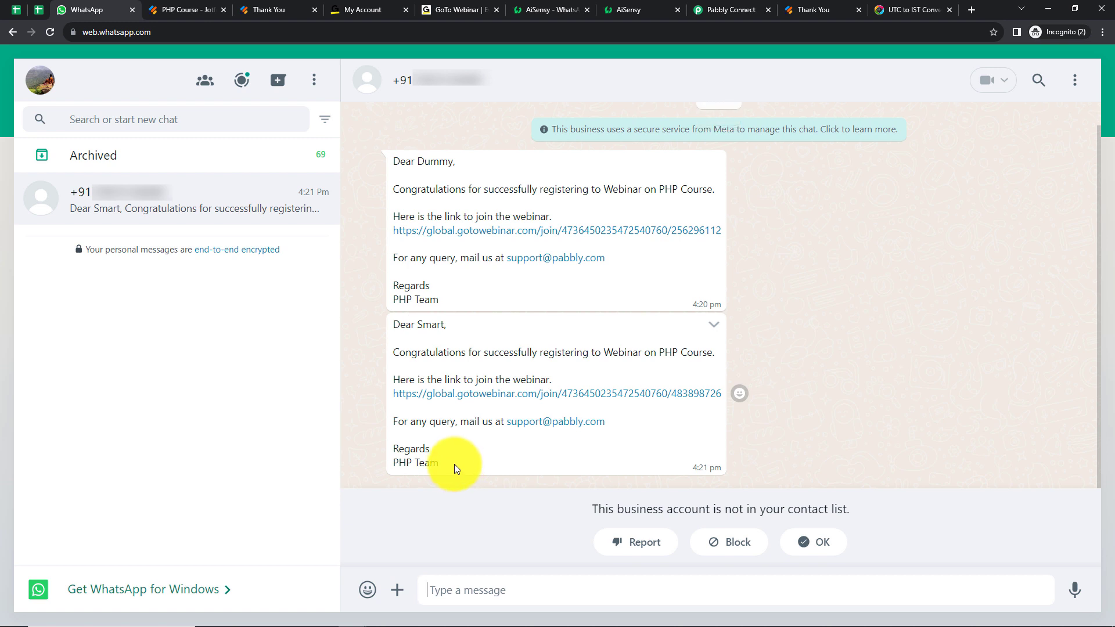
# Return to Pabbly Connect and collapse the Webhook, GoToWebinar and WhatsApp by AiSensy steps of the workflow
pyautogui.click(721, 8)
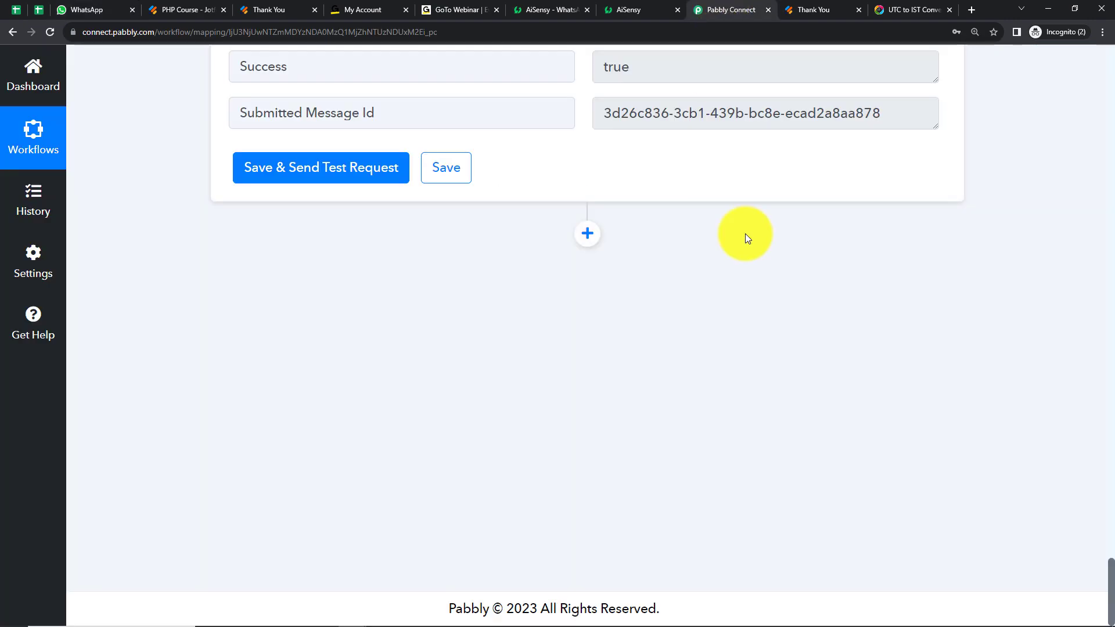
pyautogui.scroll(10, 697, 283)
pyautogui.scroll(15, 697, 288)
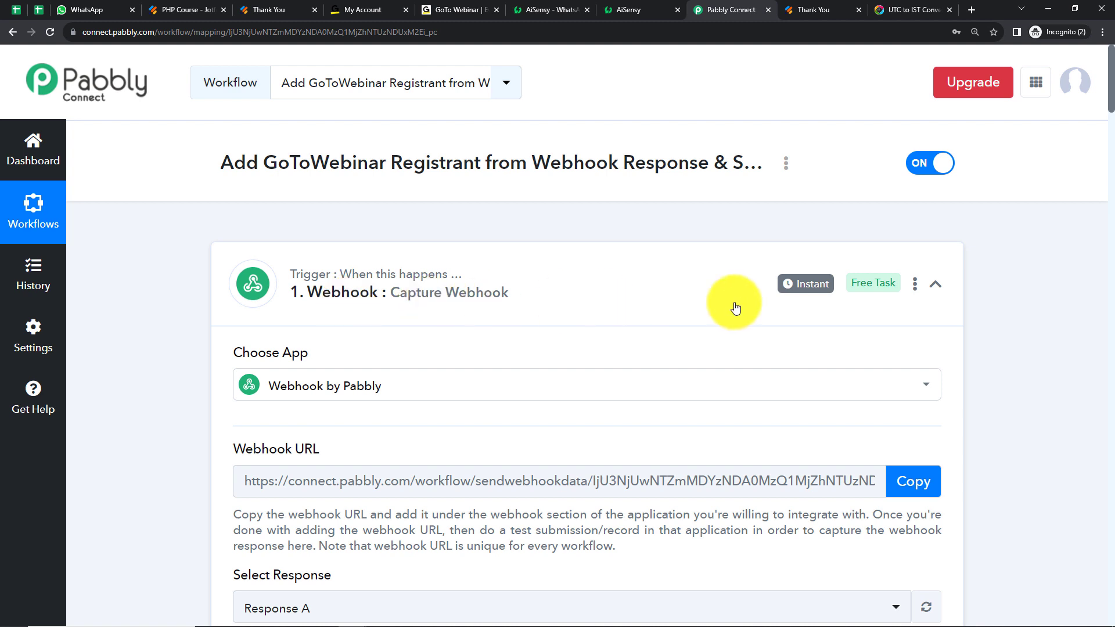
pyautogui.click(929, 292)
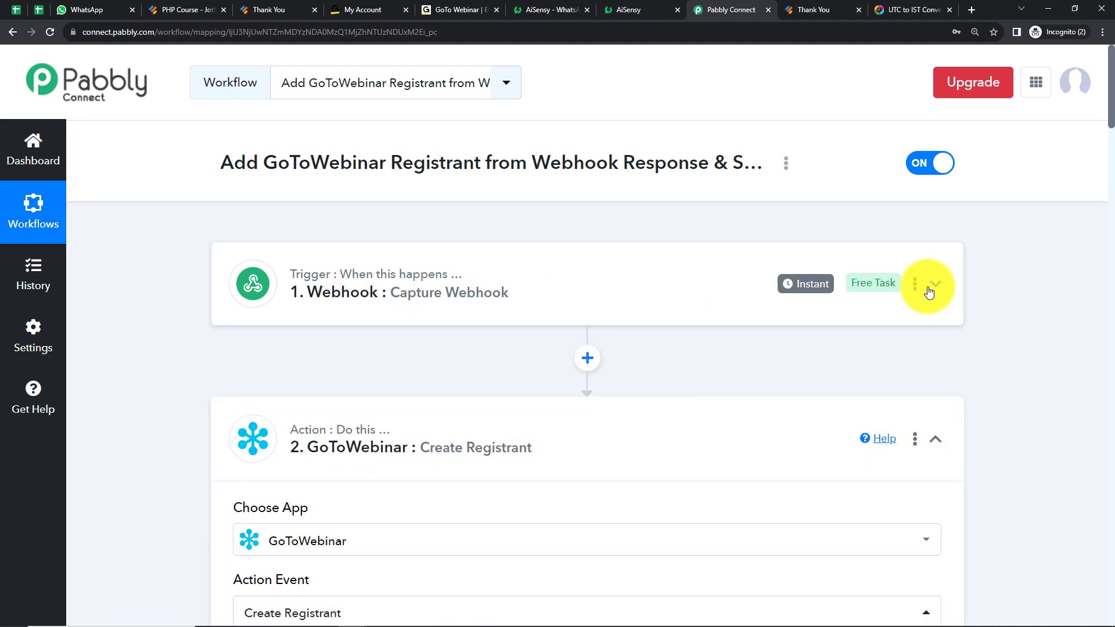
pyautogui.click(936, 442)
pyautogui.scroll(-2, 987, 398)
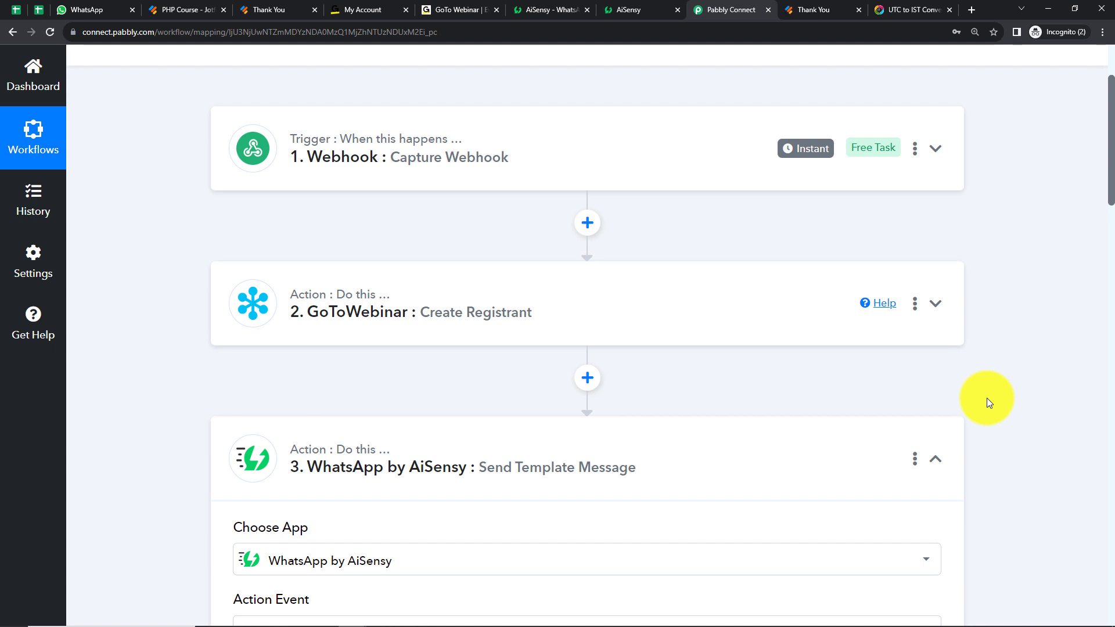
pyautogui.click(934, 459)
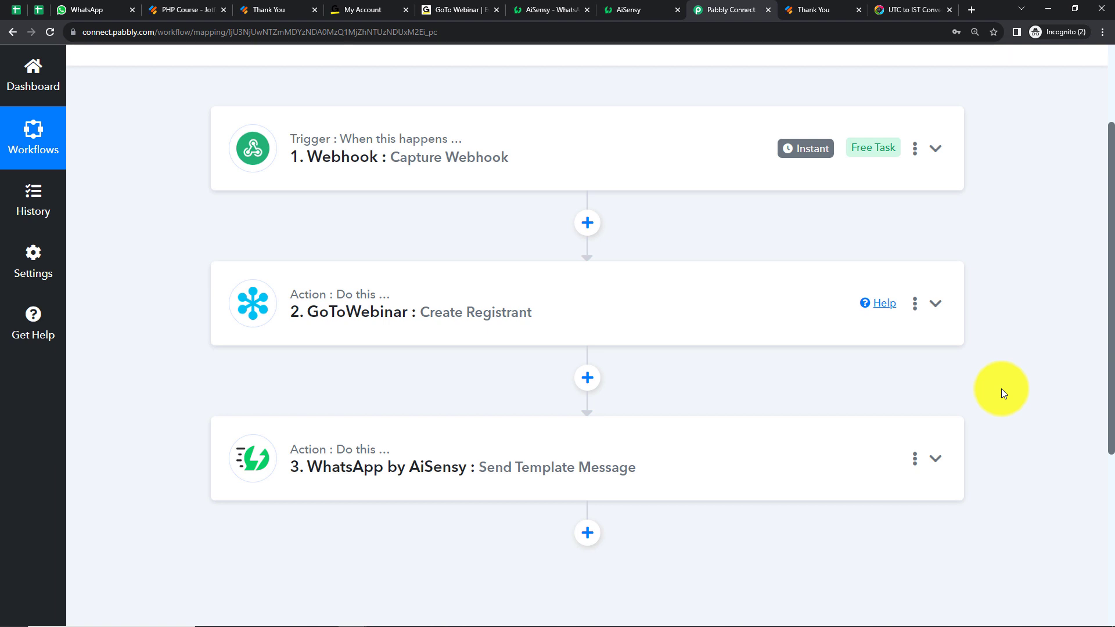
pyautogui.scroll(3, 981, 384)
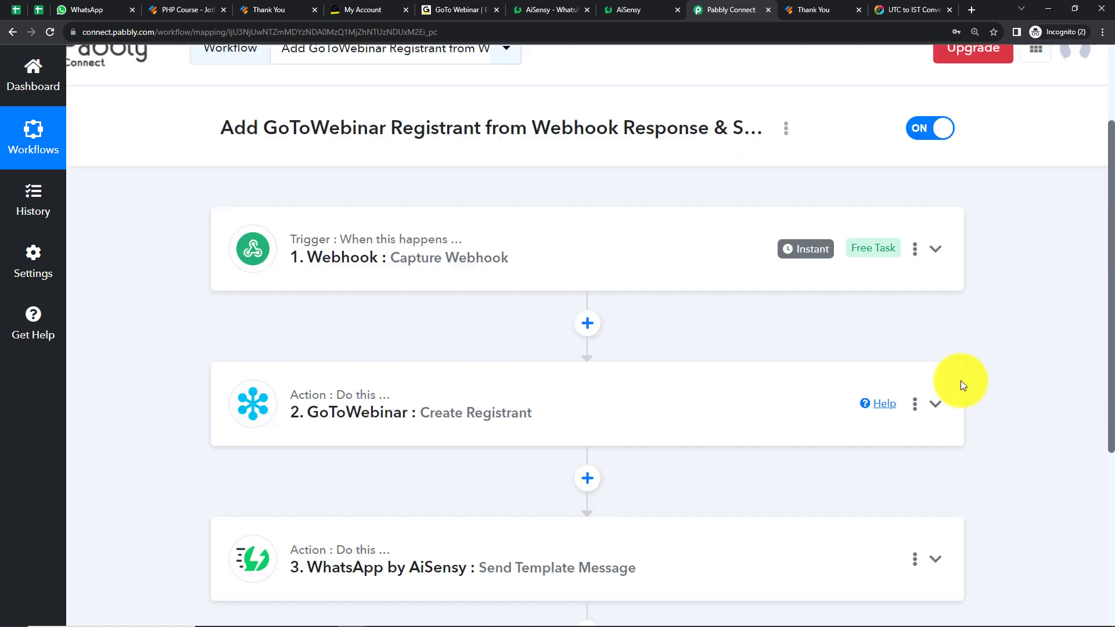
pyautogui.click(785, 164)
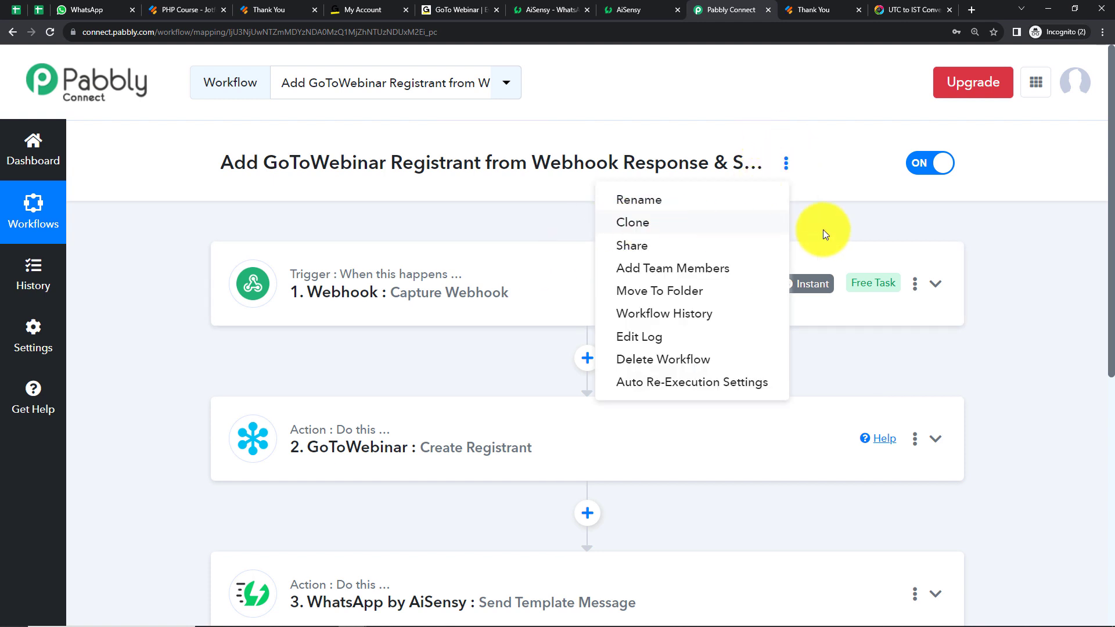
pyautogui.click(999, 280)
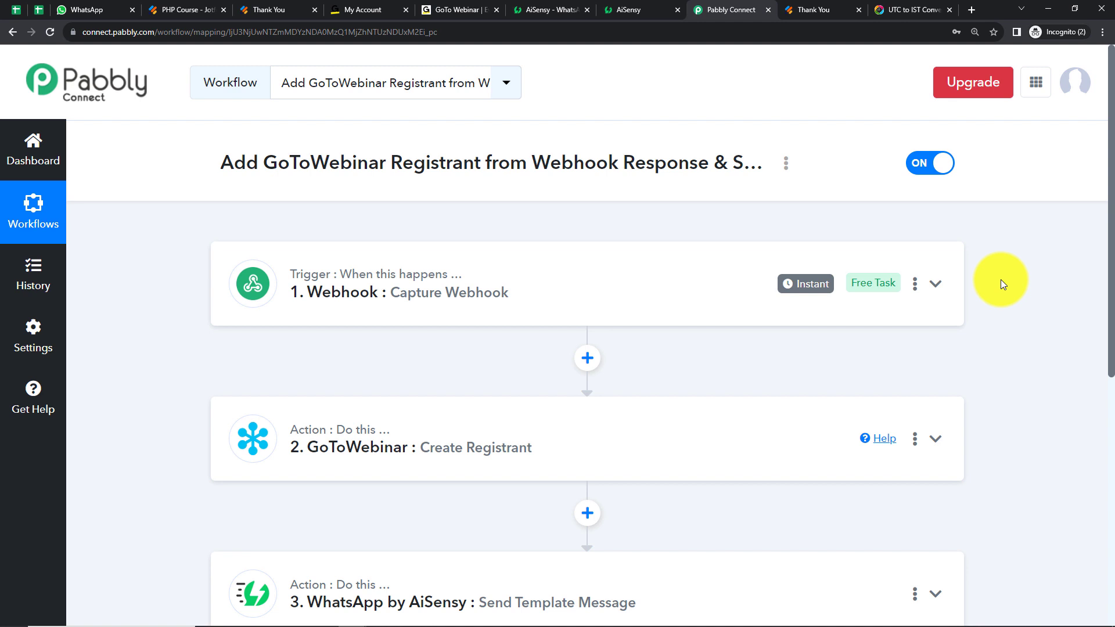